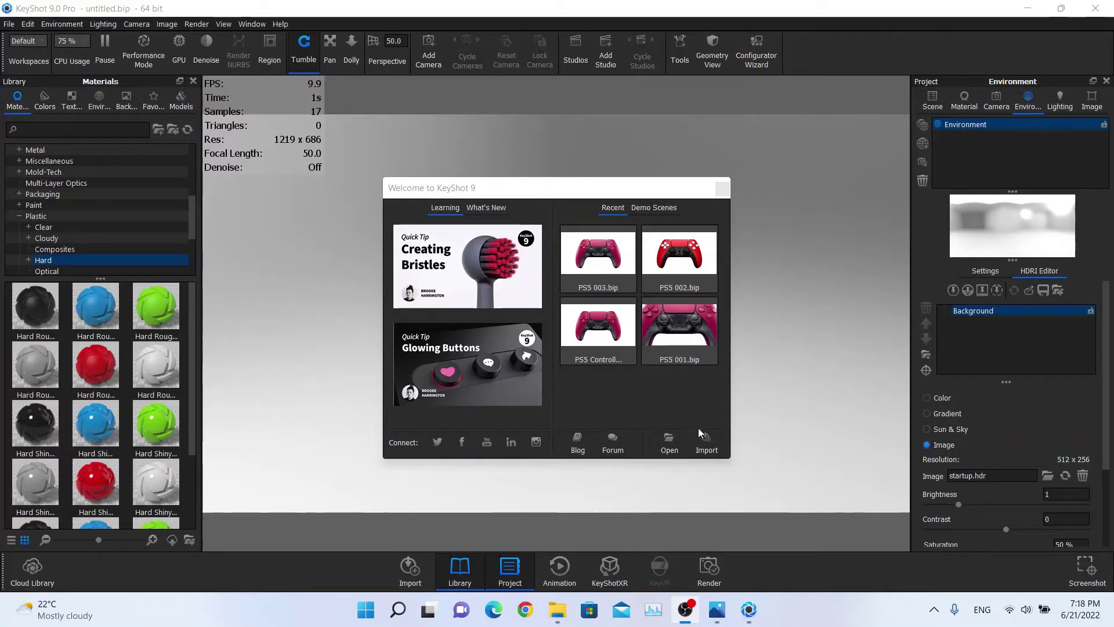
# Import the PS5 HIGH POLY 001.fbx controller model from the PS5 Controller - FBX folder
pyautogui.click(669, 442)
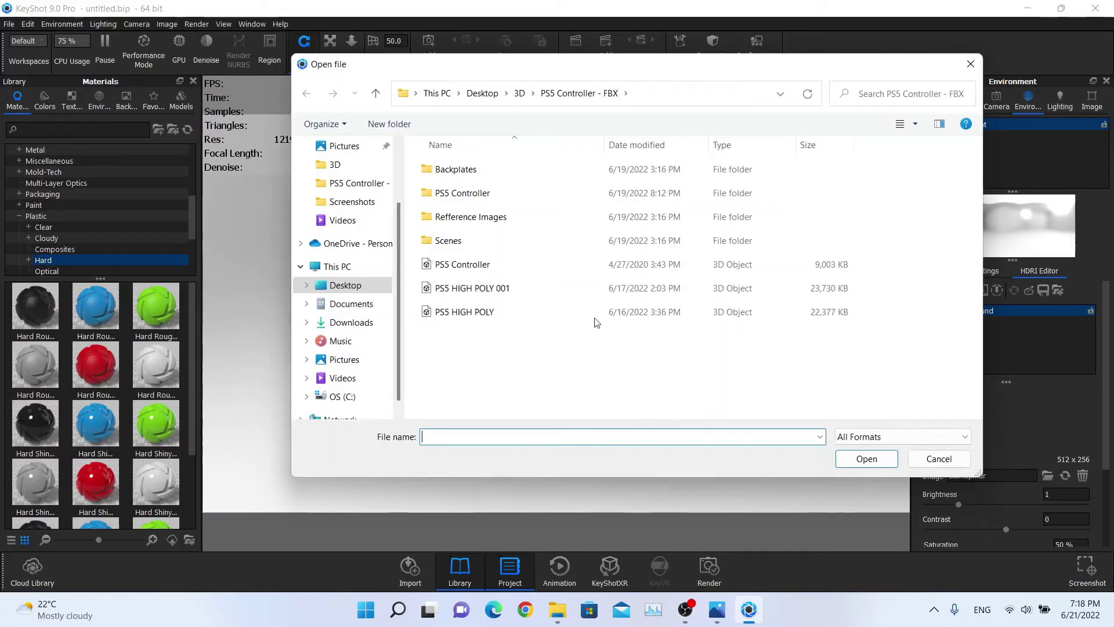
pyautogui.doubleClick(473, 289)
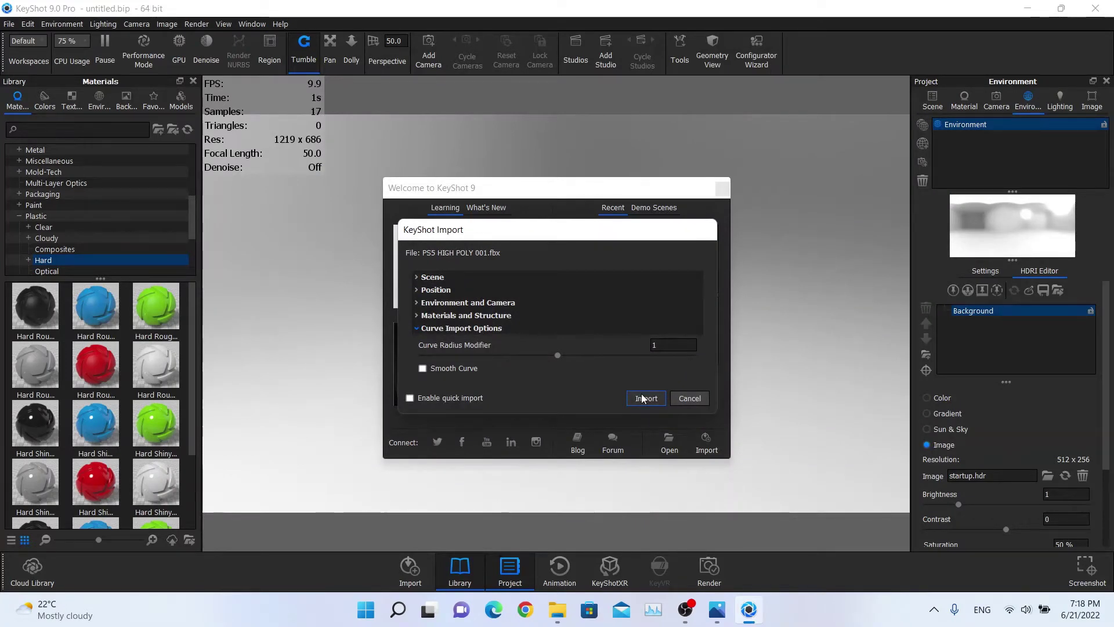
pyautogui.click(644, 398)
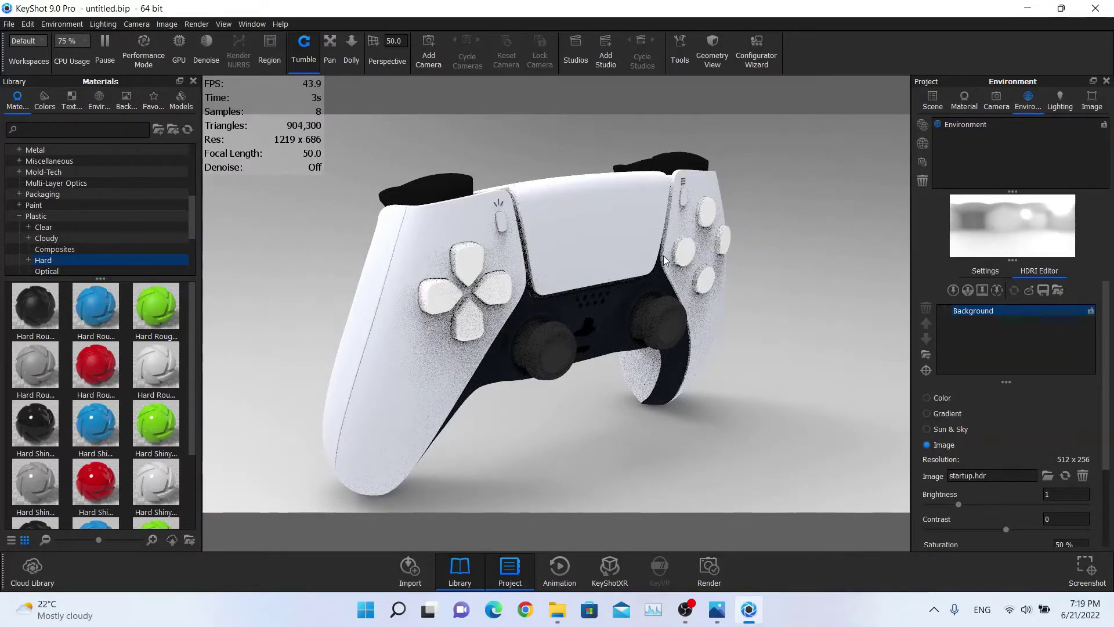
# Scale the PS5 HIGH POLY model set to 2, centre it, and activate the Move Tool gizmo
pyautogui.moveTo(664, 261); pyautogui.dragTo(506, 250)
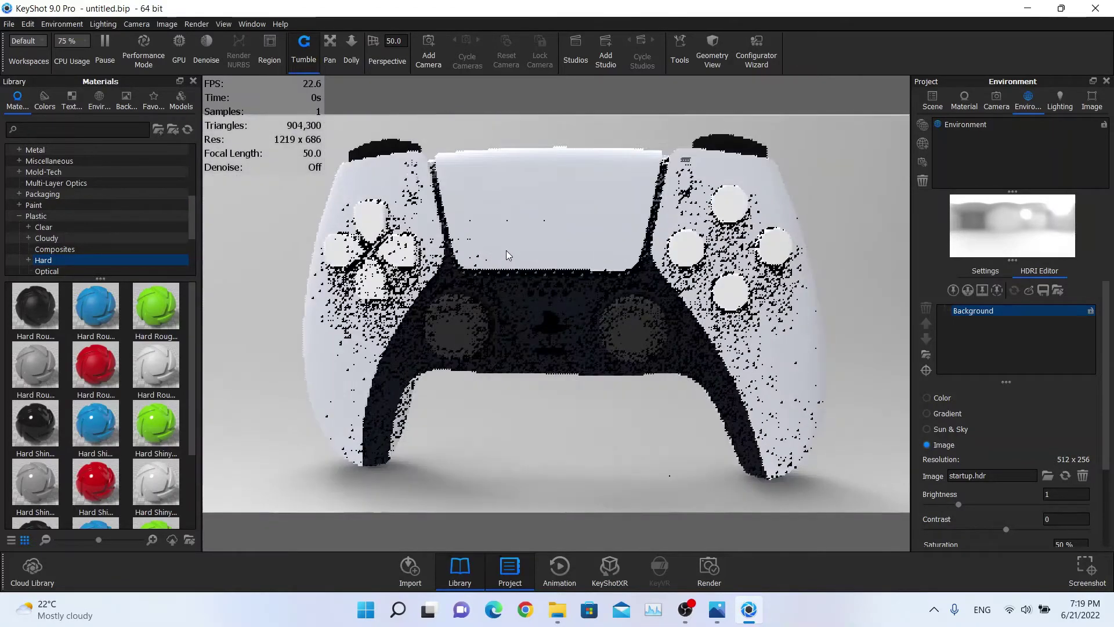
pyautogui.scroll(5, 506, 250)
pyautogui.scroll(-5, 507, 250)
pyautogui.click(933, 102)
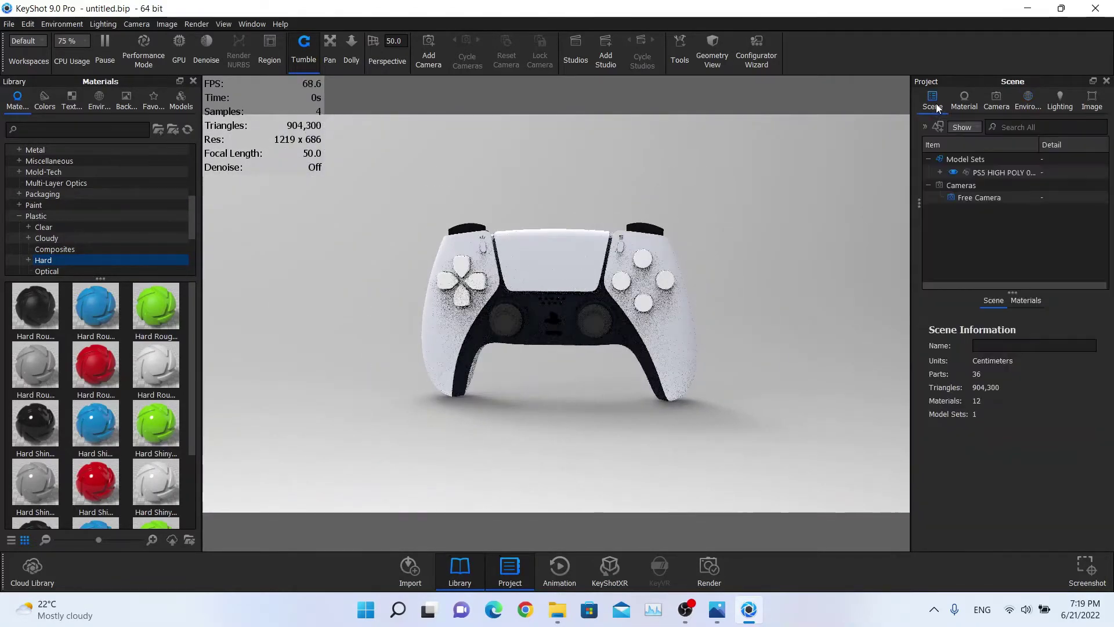
pyautogui.click(981, 174)
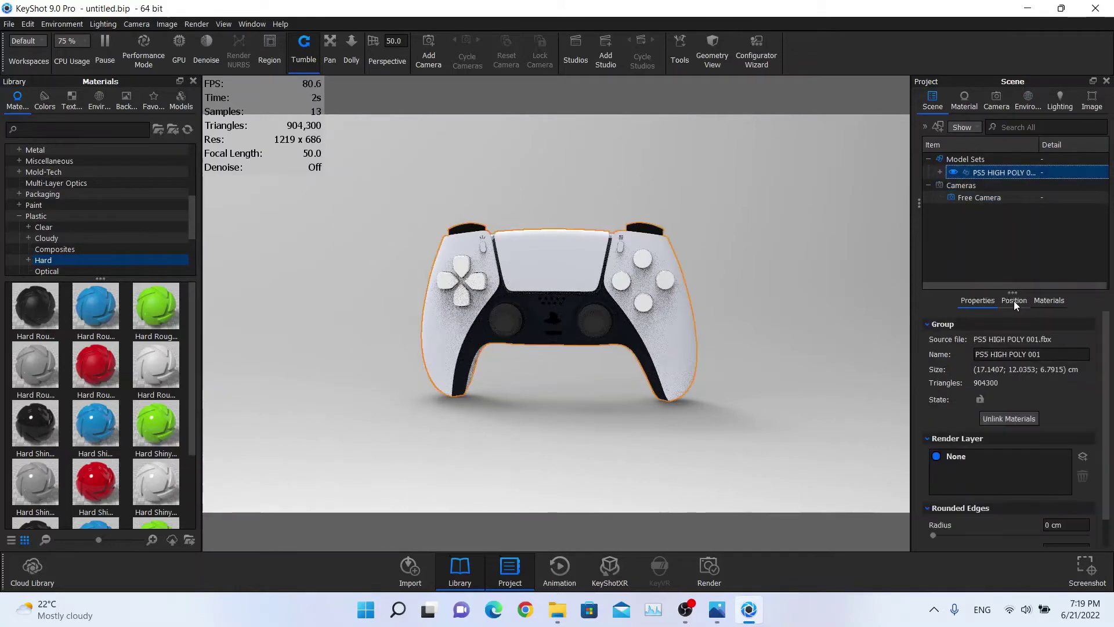
pyautogui.click(1015, 301)
pyautogui.click(1079, 406)
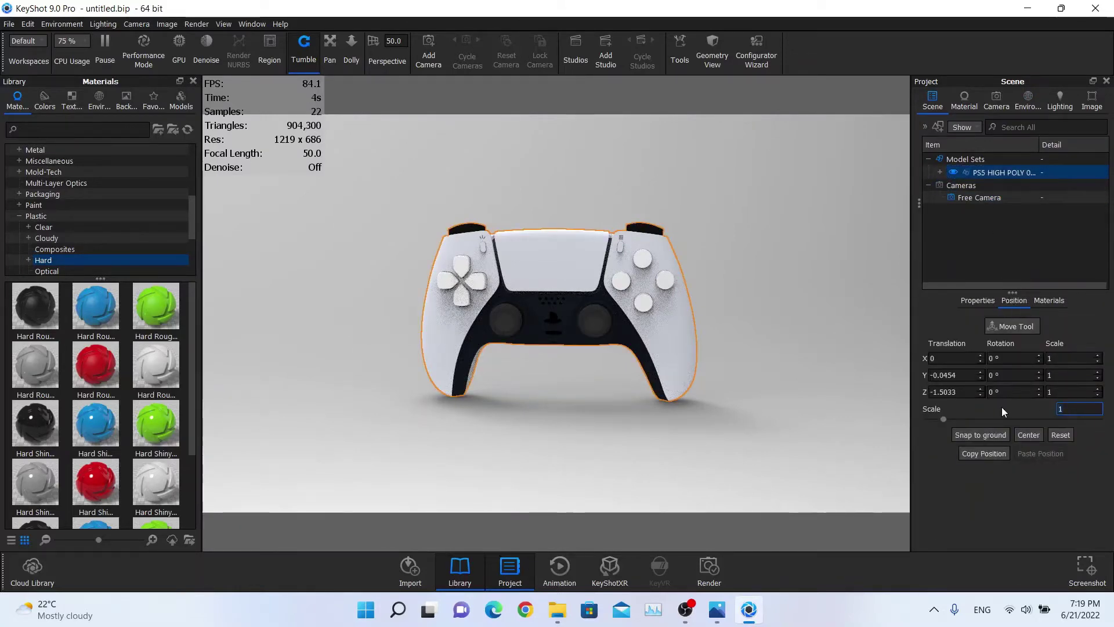
pyautogui.press('BackSpace')
pyautogui.write('2')
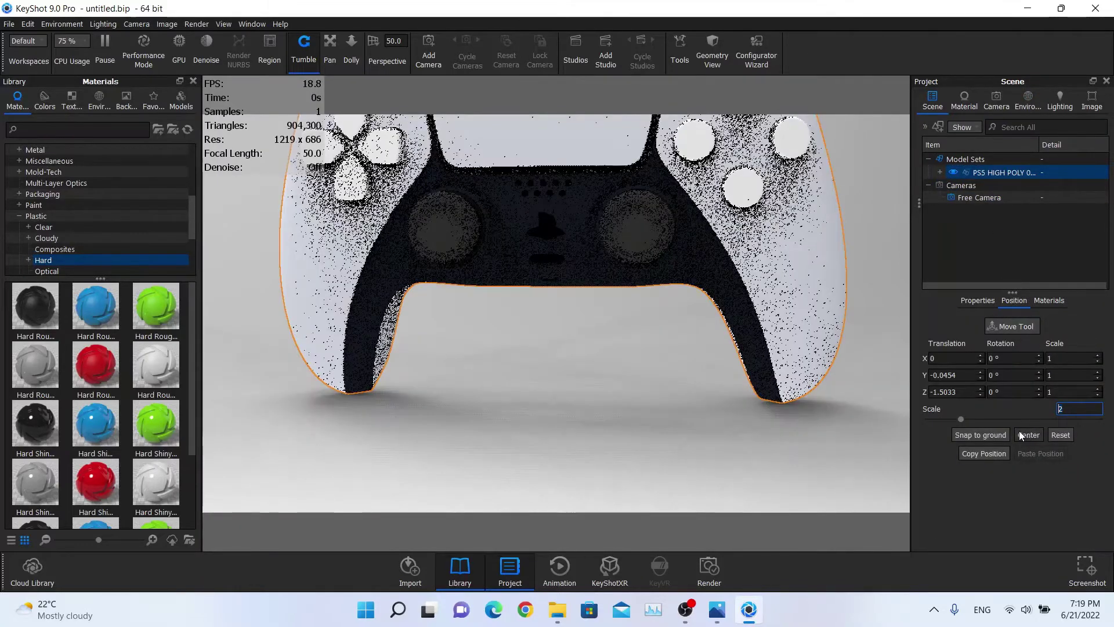
pyautogui.click(1023, 435)
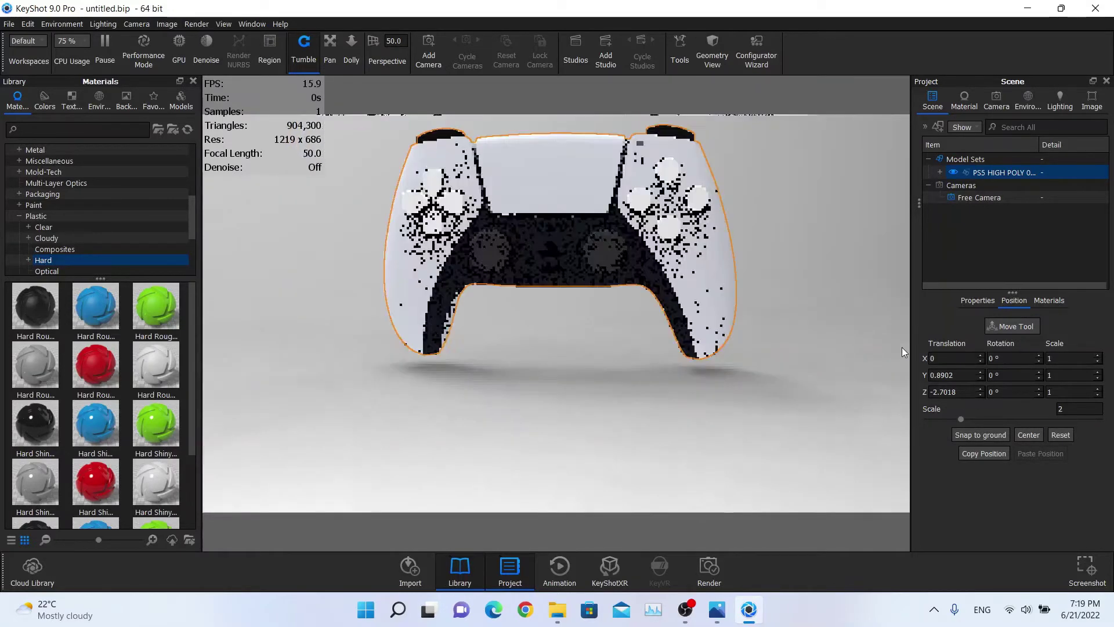
pyautogui.click(993, 326)
pyautogui.scroll(-2, 748, 283)
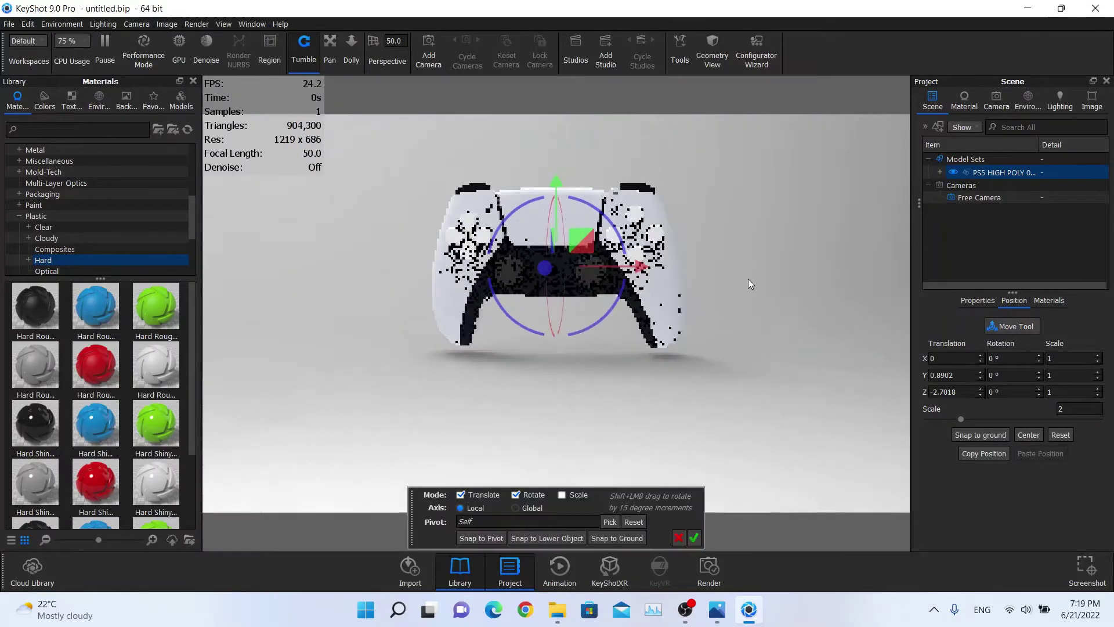
# Rotate the controller -10° about the X axis
pyautogui.moveTo(748, 279); pyautogui.dragTo(440, 282)
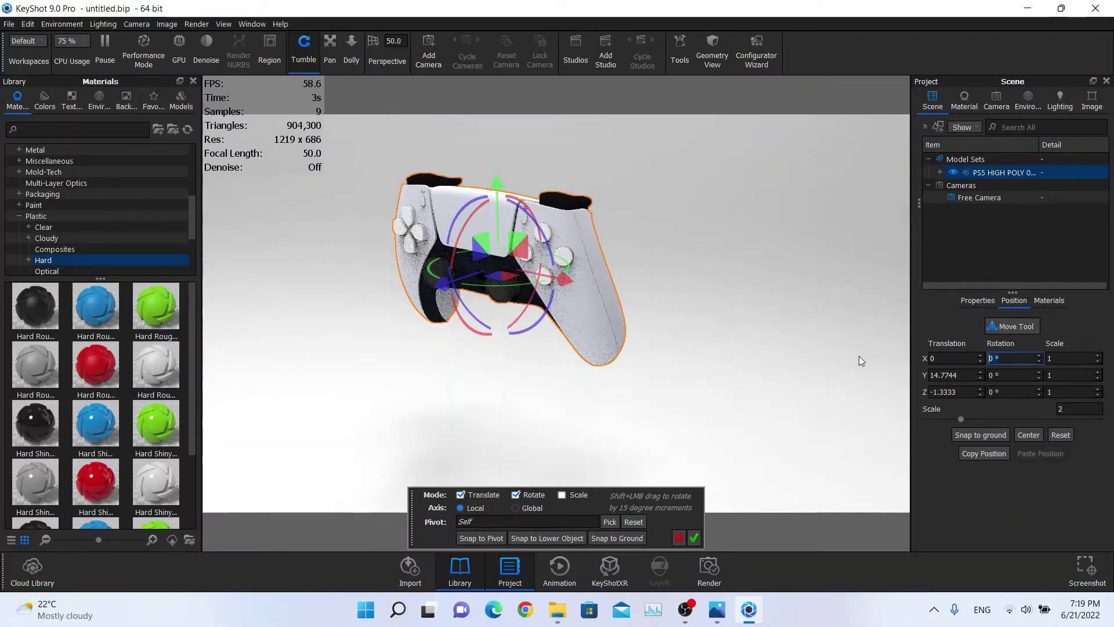
pyautogui.write('-10')
pyautogui.press('Return')
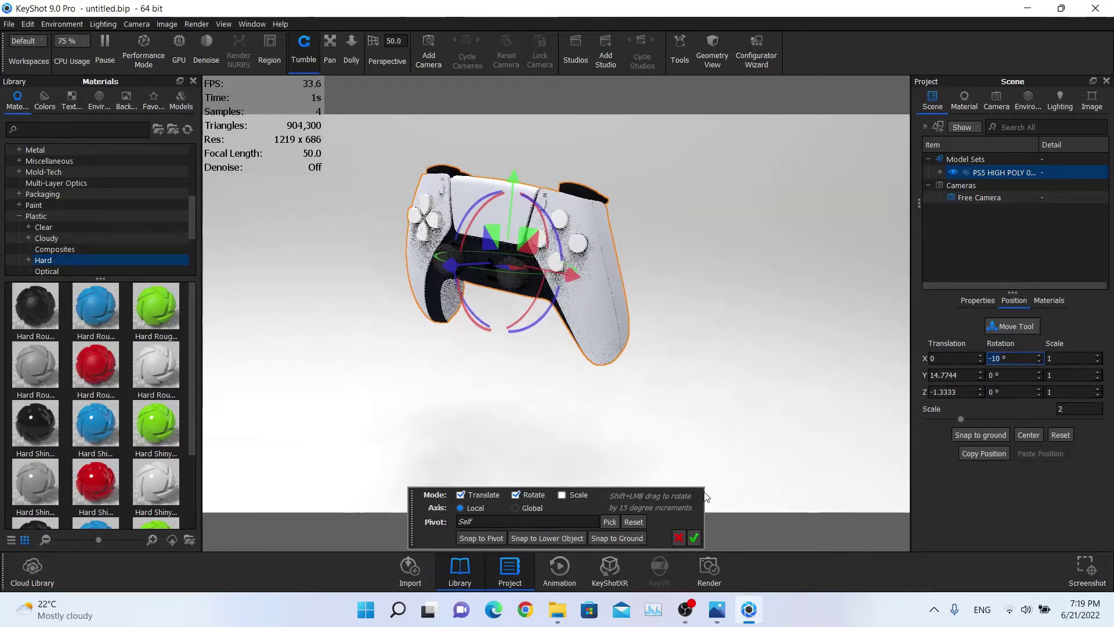
# Nudge the controller along Z to Y 14.3479, Z -1.3597 and accept the move
pyautogui.moveTo(497, 335); pyautogui.dragTo(540, 225)
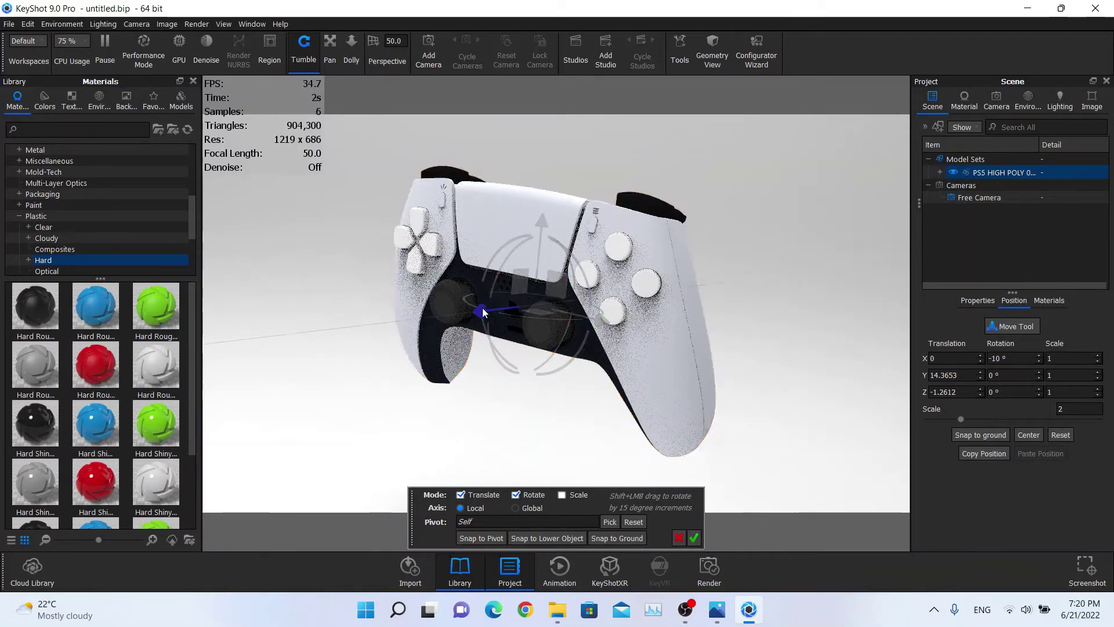
pyautogui.moveTo(484, 309); pyautogui.dragTo(486, 312)
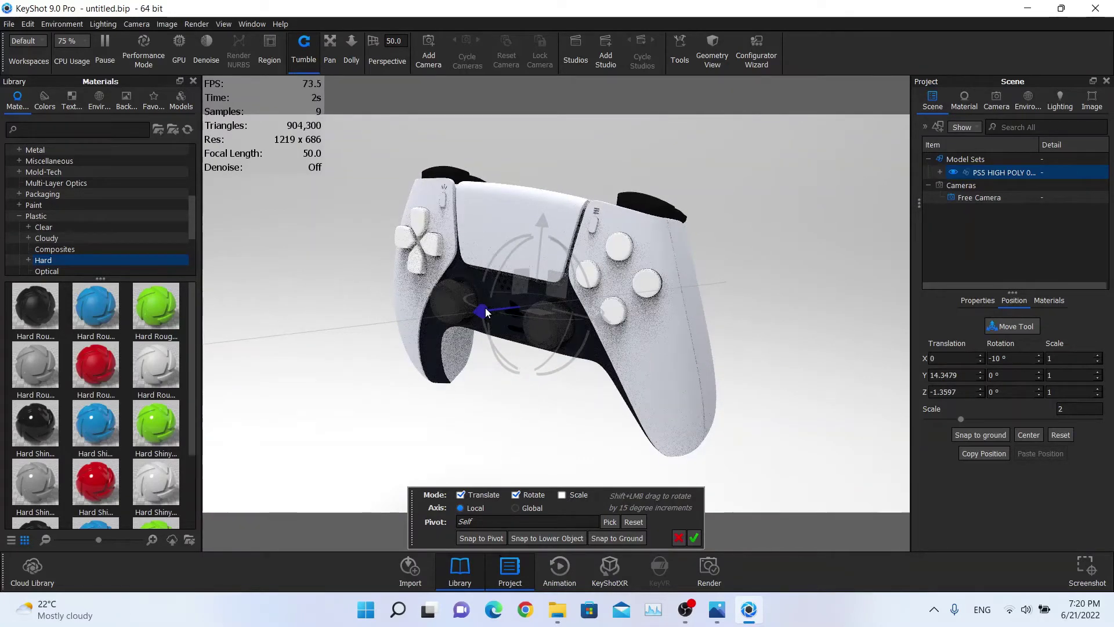
pyautogui.moveTo(485, 312); pyautogui.dragTo(486, 312)
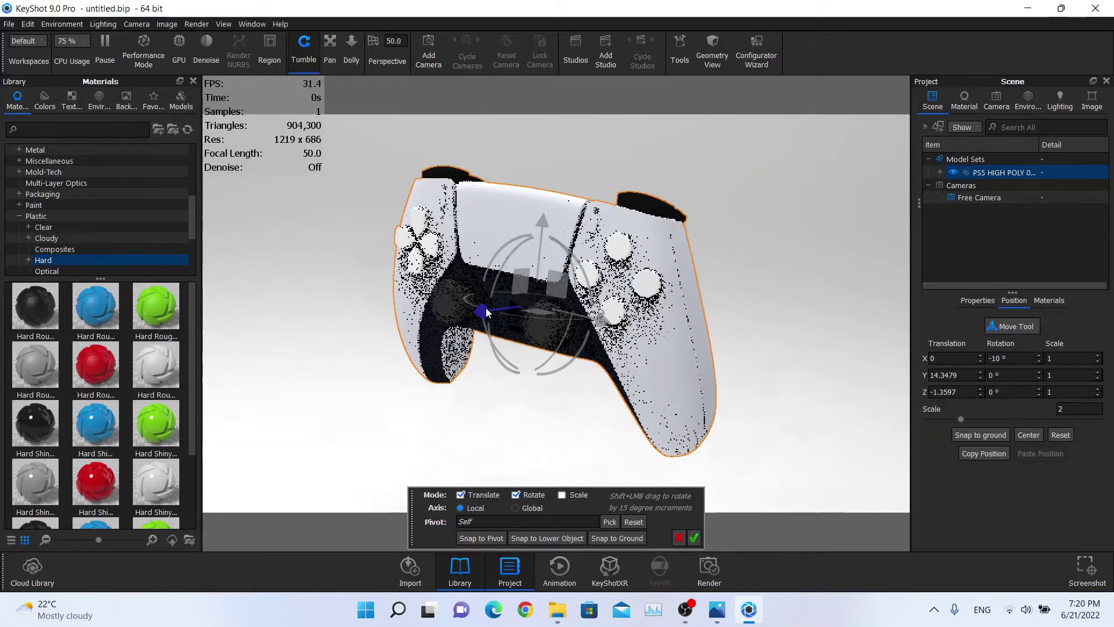
pyautogui.click(696, 538)
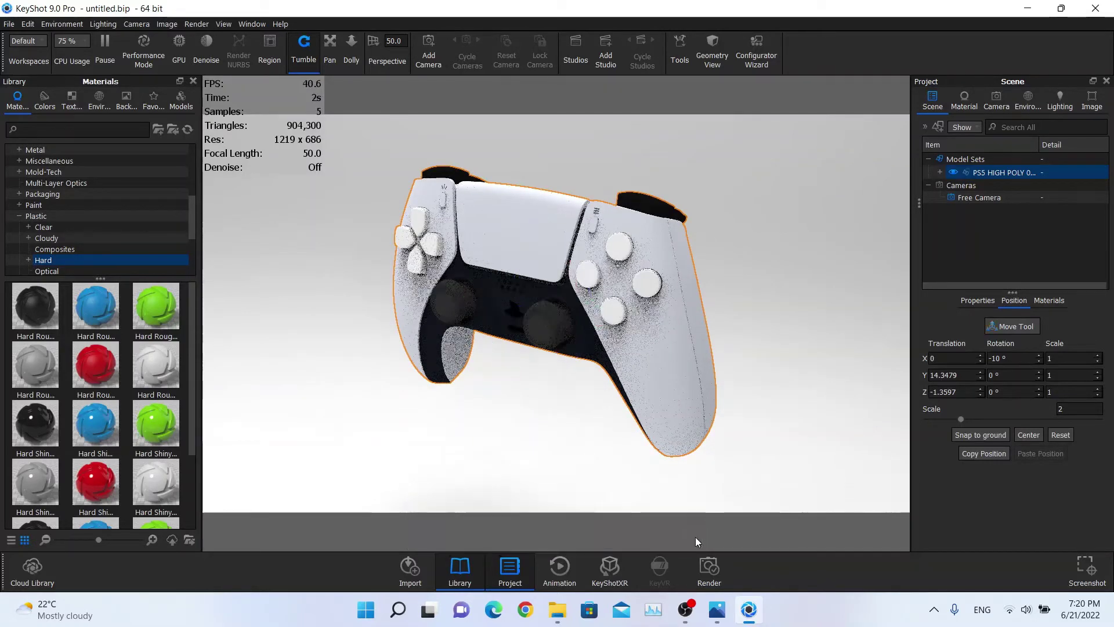
pyautogui.moveTo(615, 272); pyautogui.dragTo(415, 272)
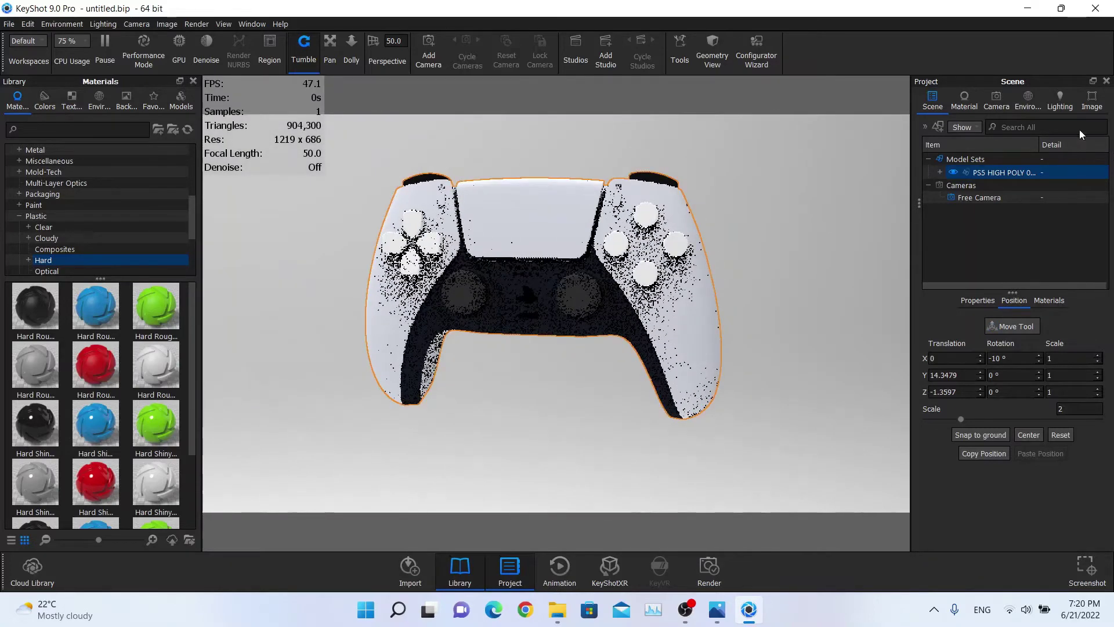
# Add Camera 1 set to the Front standard view with a Quarters grid overlay
pyautogui.click(997, 102)
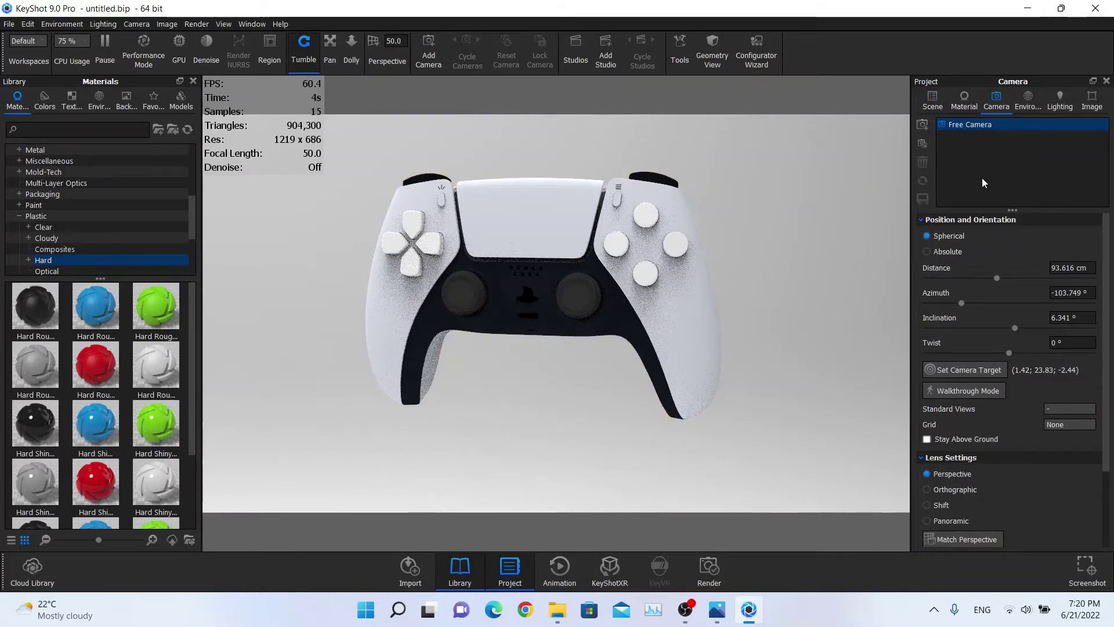
pyautogui.click(927, 129)
pyautogui.click(1060, 410)
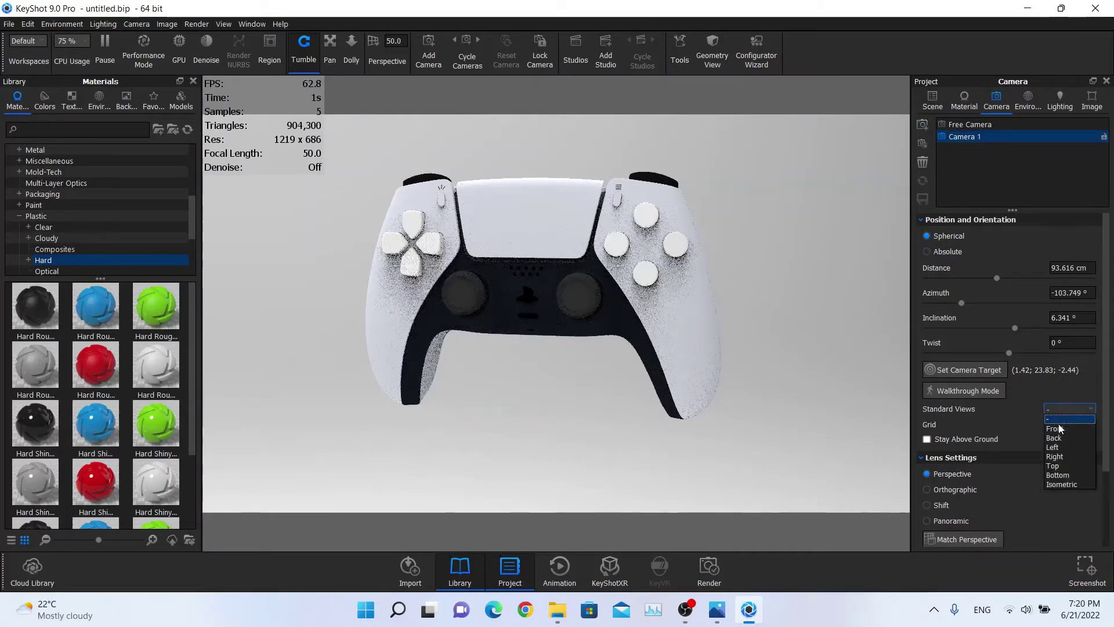
pyautogui.click(1059, 430)
pyautogui.click(1058, 429)
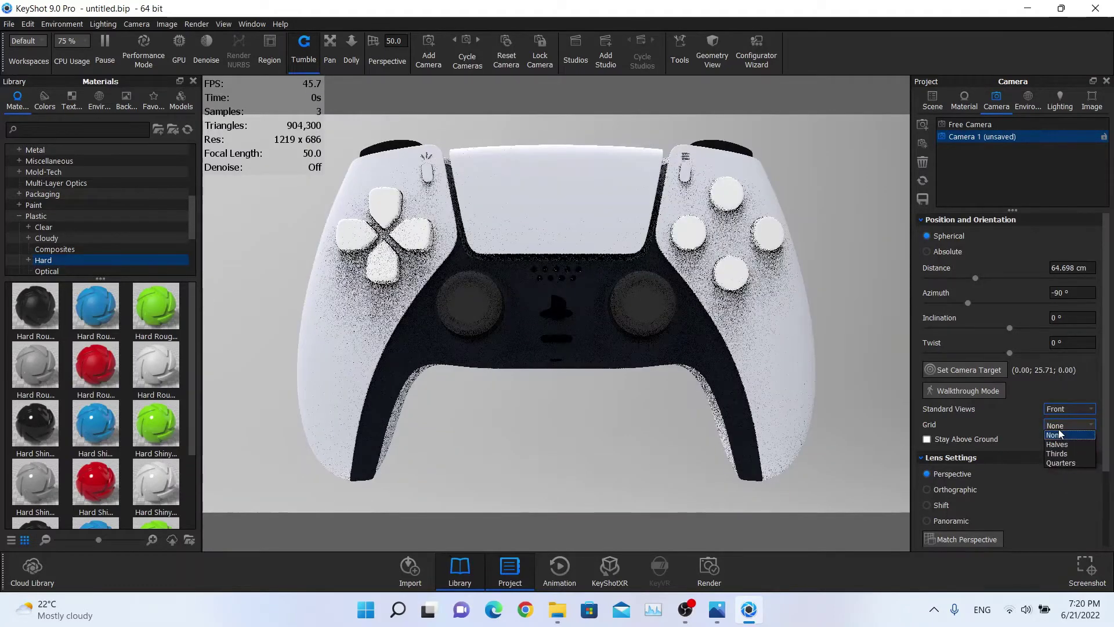
pyautogui.click(1064, 462)
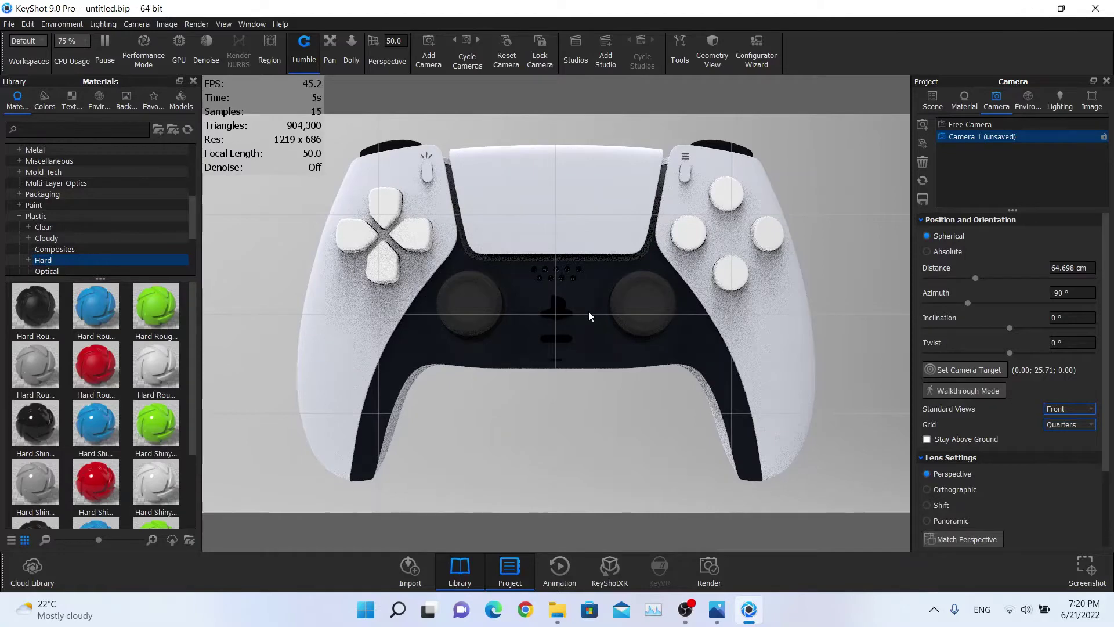
# Set Camera 1's focal length to 45 mm
pyautogui.moveTo(576, 298); pyautogui.dragTo(574, 298, button='middle')
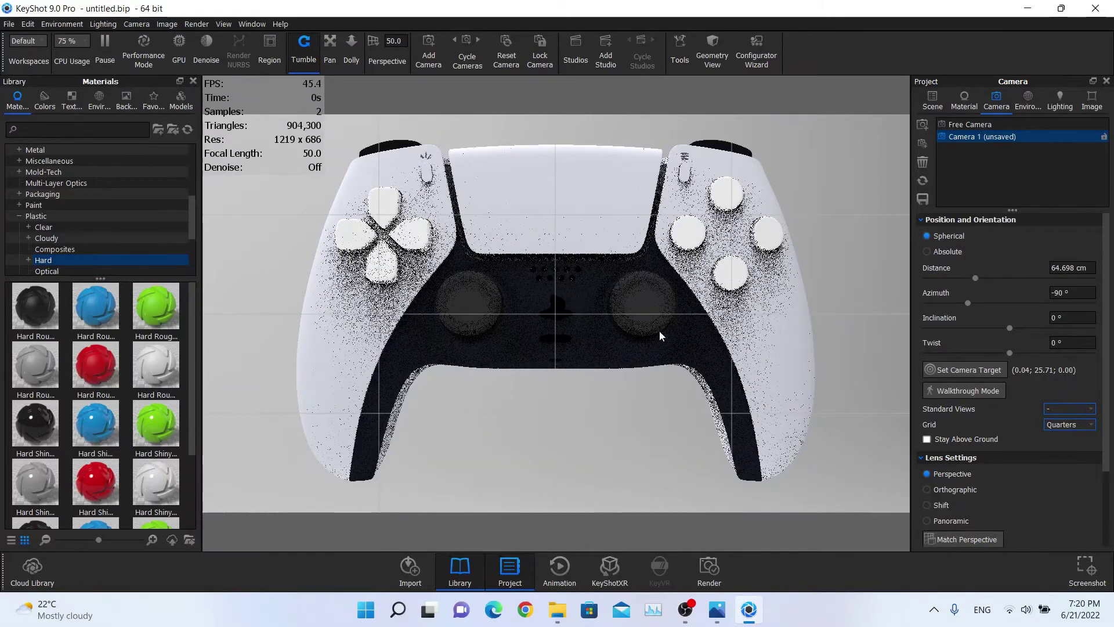
pyautogui.scroll(-3, 990, 470)
pyautogui.click(1067, 463)
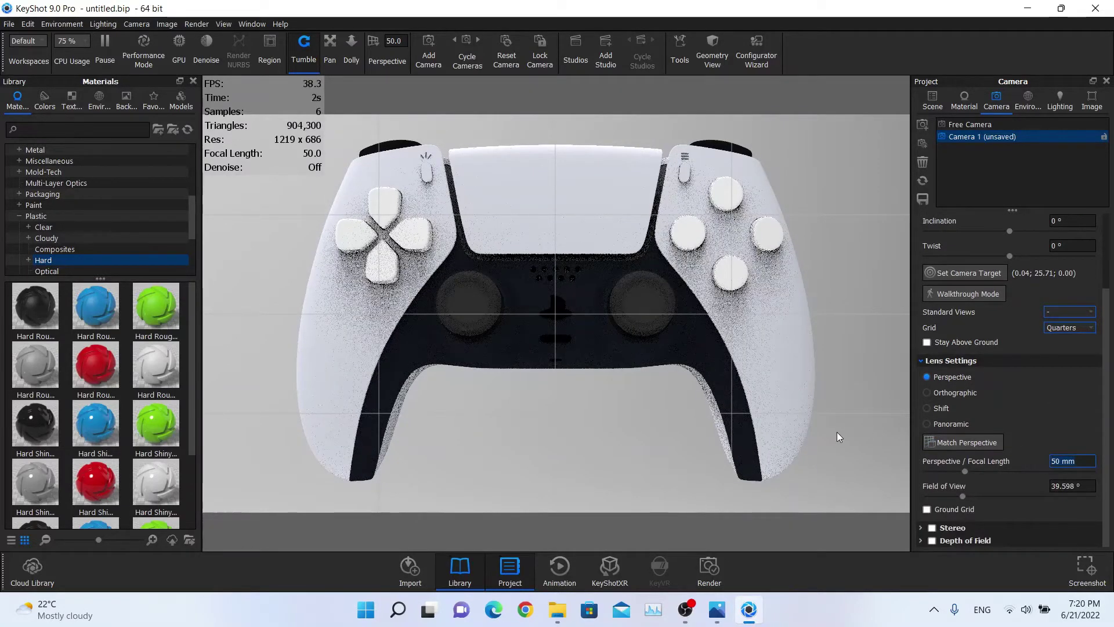
pyautogui.write('45')
pyautogui.press('Return')
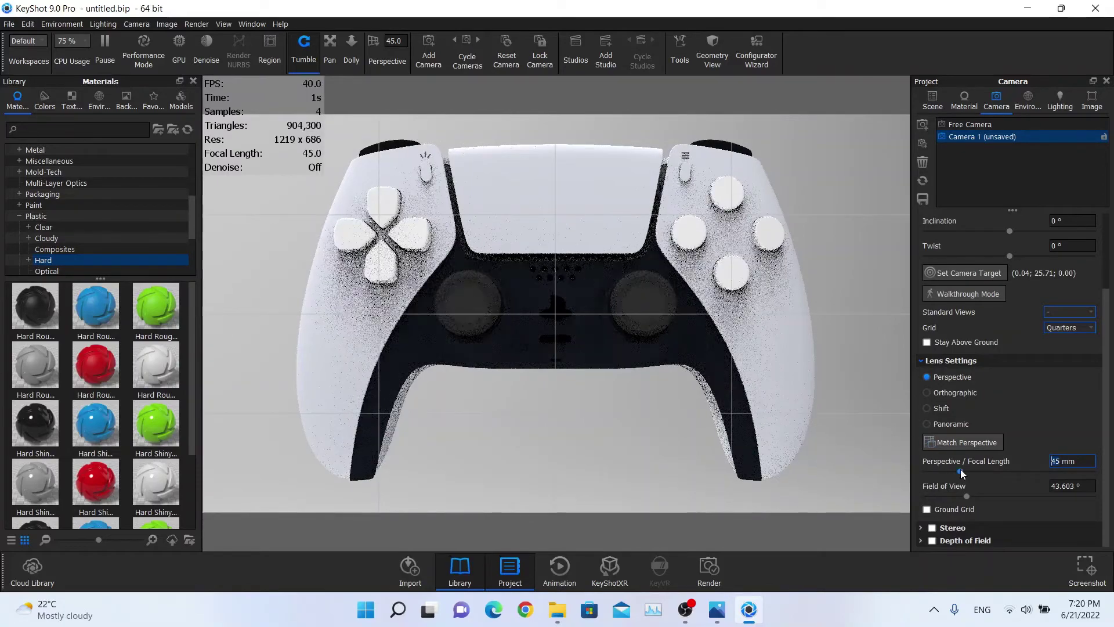
pyautogui.moveTo(961, 471); pyautogui.dragTo(1008, 480)
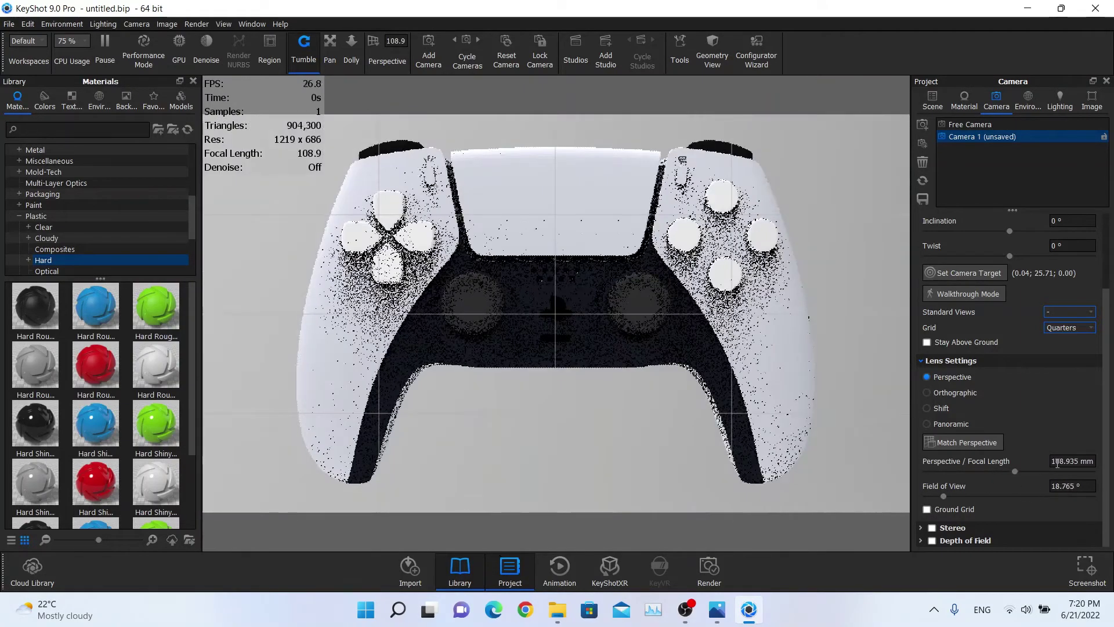
pyautogui.write('45')
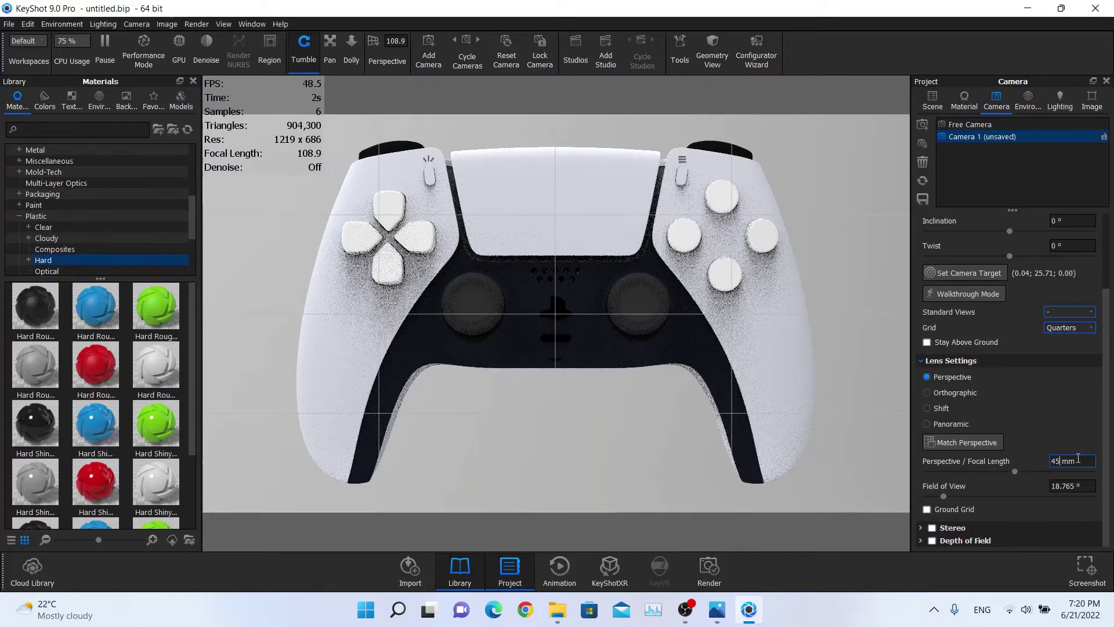
pyautogui.press('Return')
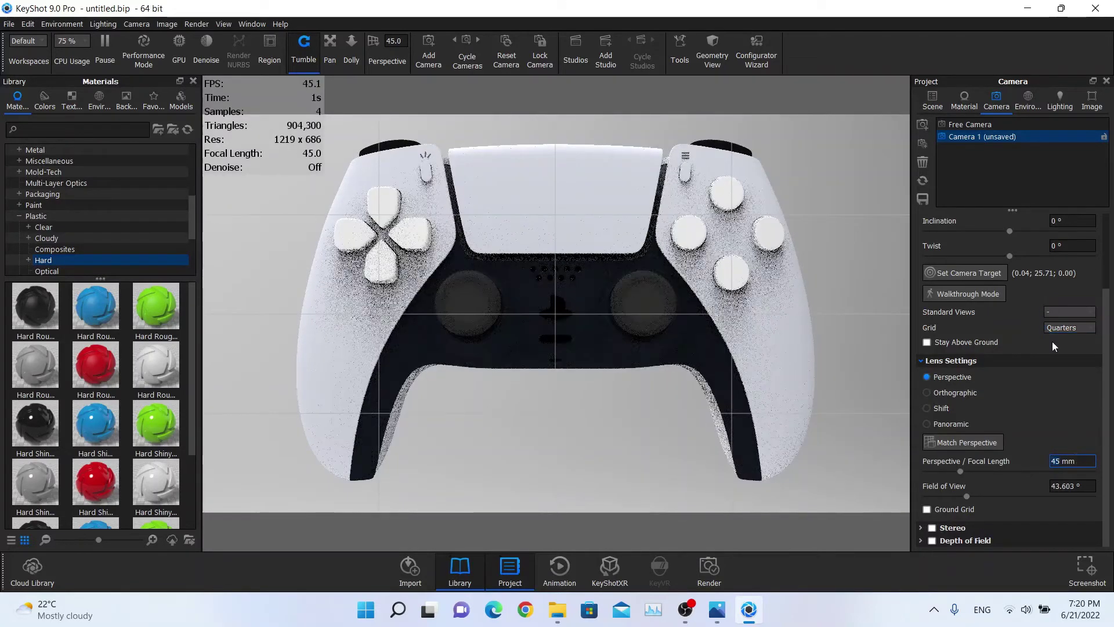
pyautogui.scroll(3, 1040, 333)
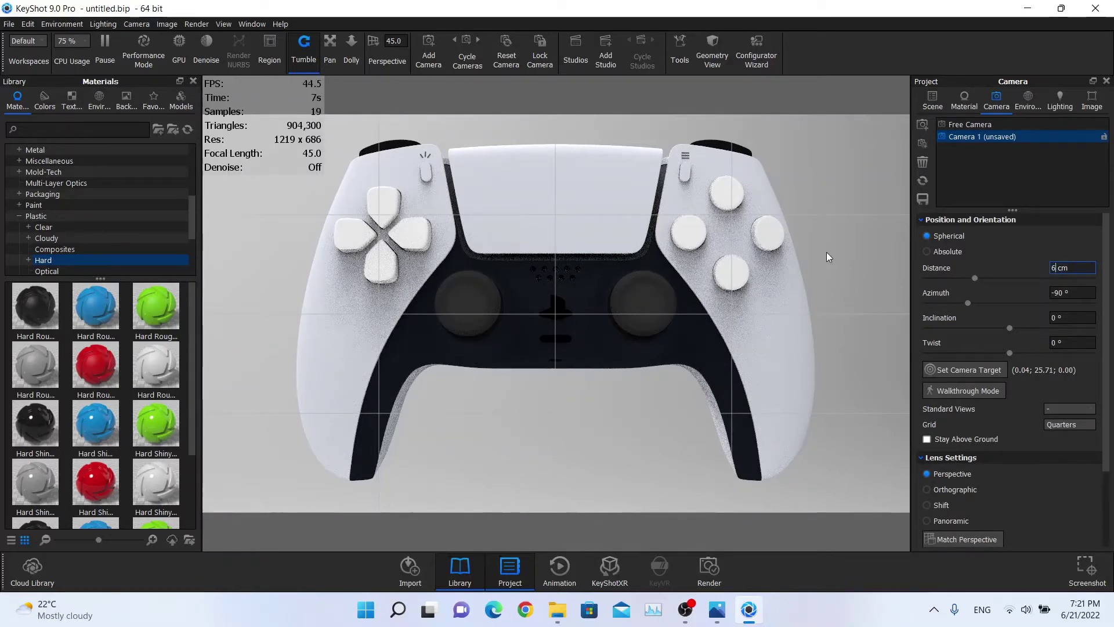
# Set Camera 1's distance to 65 cm and inclination to -18°
pyautogui.write('65')
pyautogui.press('Return')
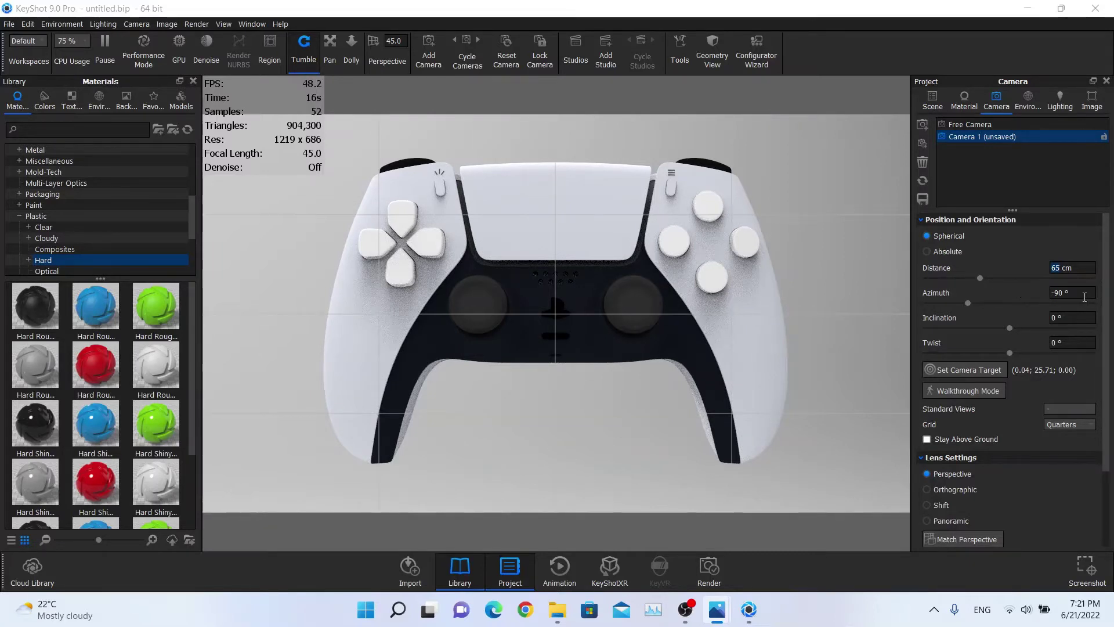
pyautogui.click(1078, 320)
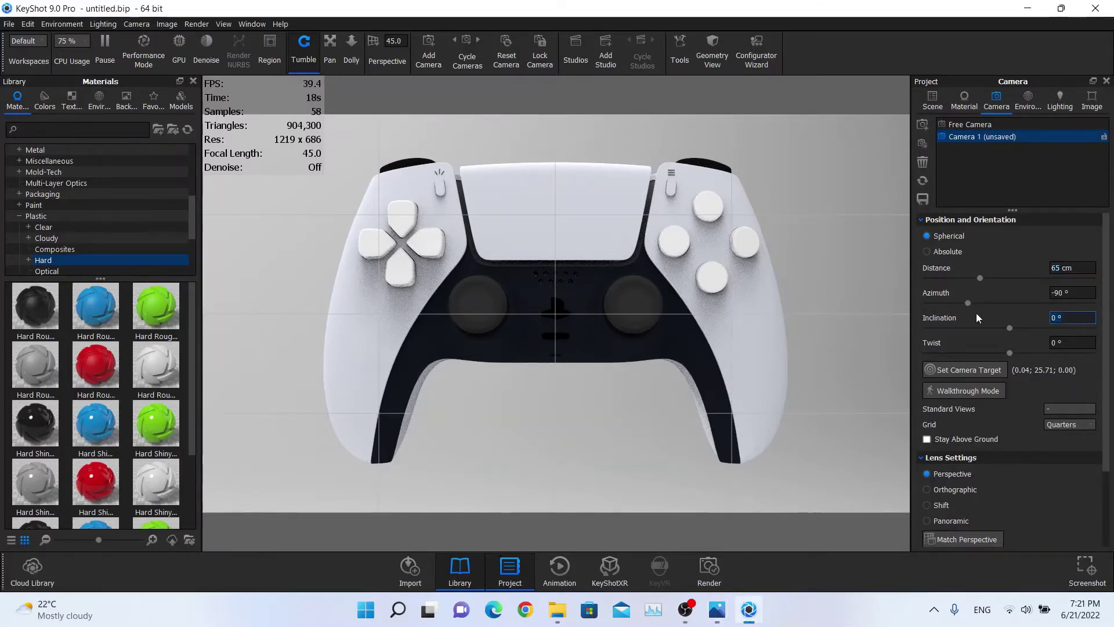
pyautogui.write('-18')
pyautogui.press('Return')
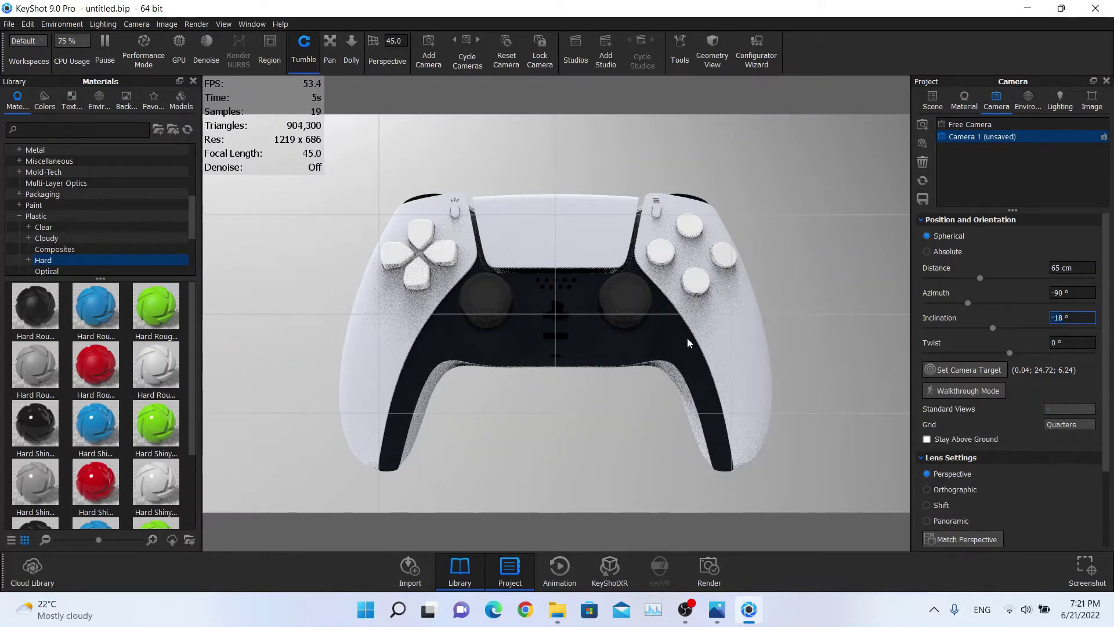
# Pan the view so the controller sits centred slightly higher in frame
pyautogui.moveTo(563, 299); pyautogui.dragTo(563, 281, button='middle')
pyautogui.scroll(-3, 1064, 421)
pyautogui.scroll(3, 1063, 421)
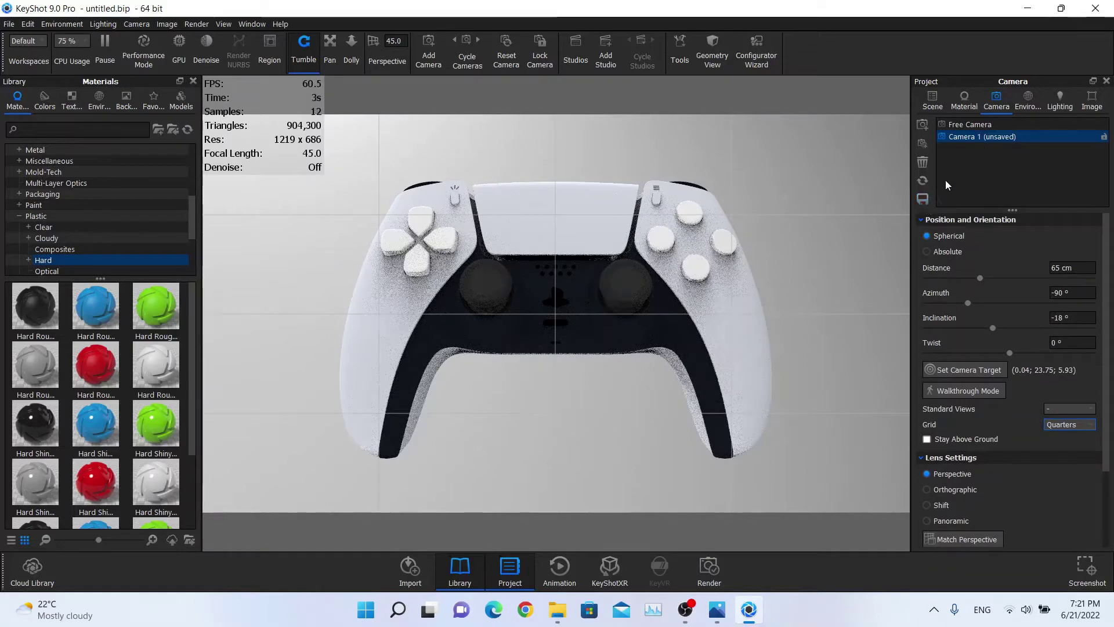
# Save Camera 1, set the Free Camera's grid to None, then return to Camera 1
pyautogui.click(923, 198)
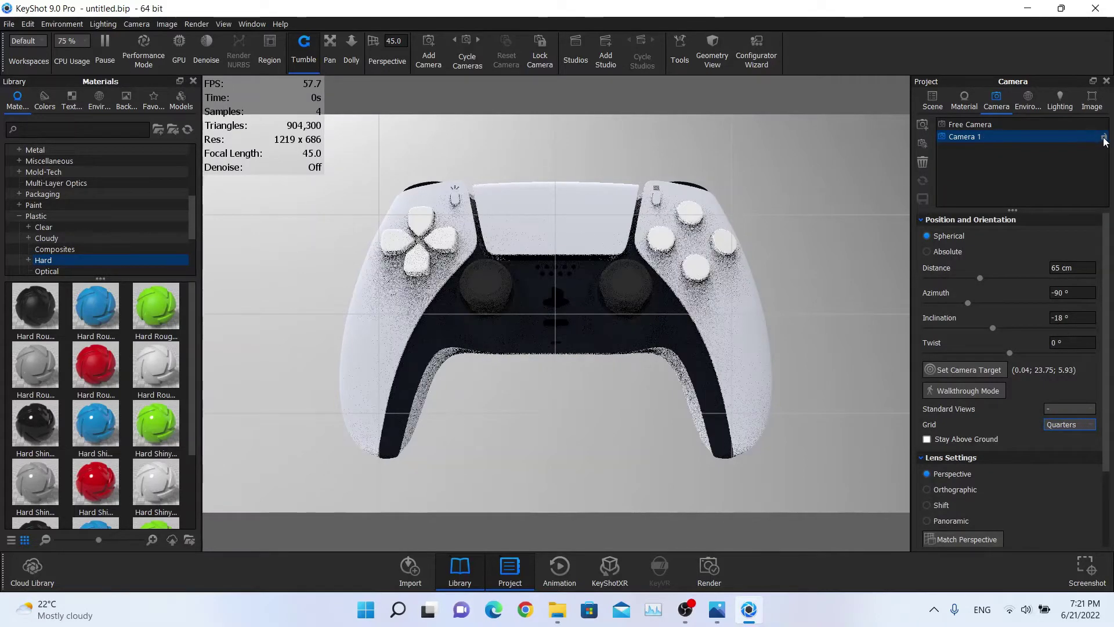
pyautogui.click(1085, 125)
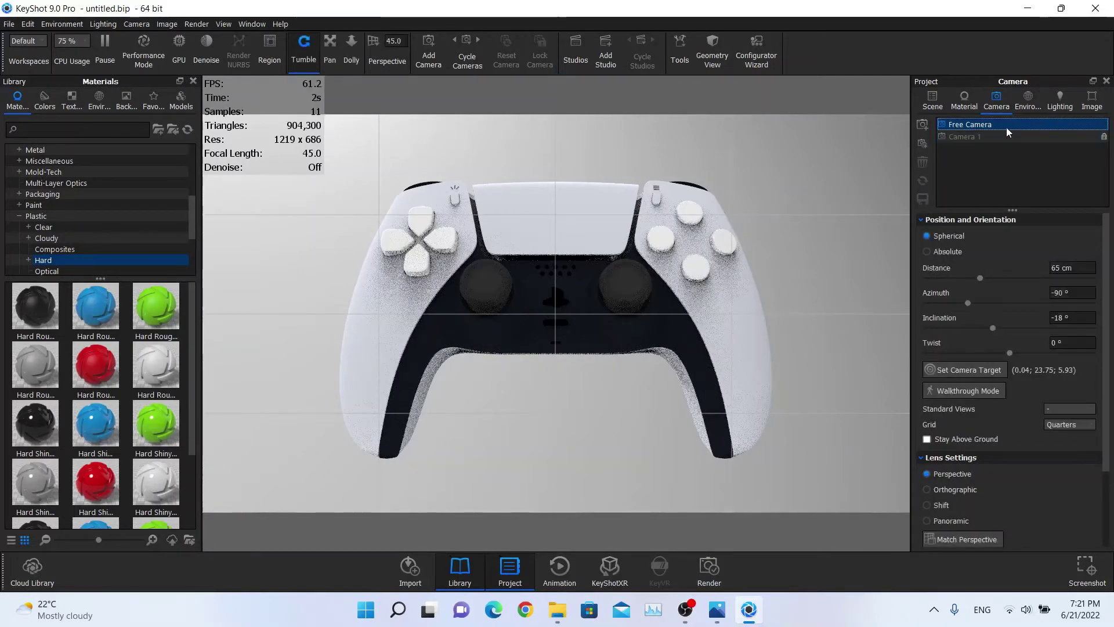
pyautogui.click(1062, 424)
pyautogui.click(1064, 434)
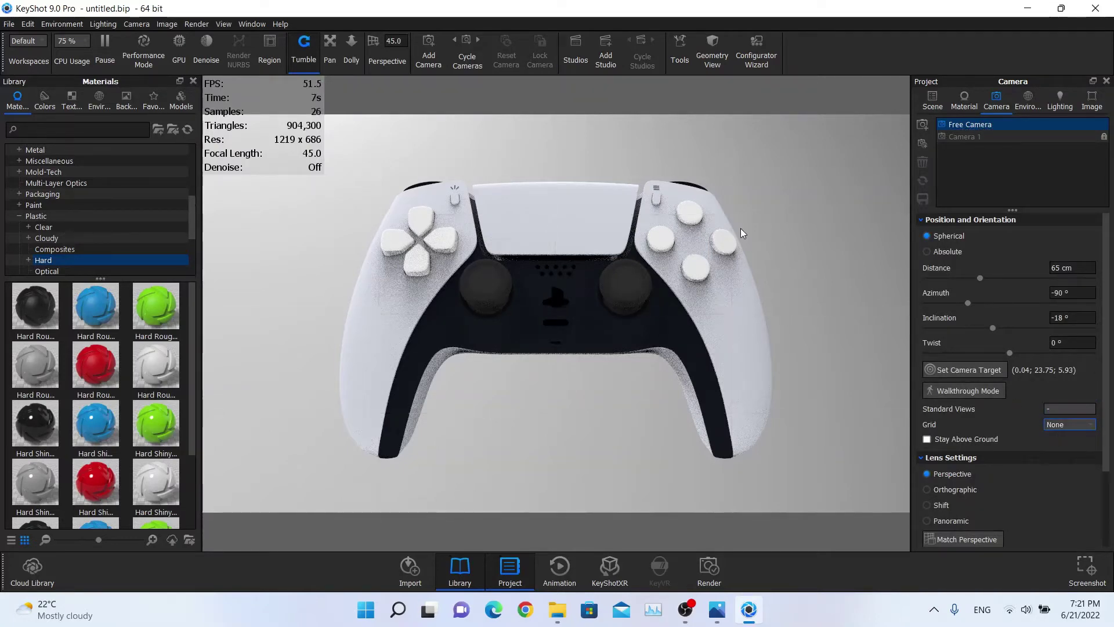
pyautogui.moveTo(740, 233); pyautogui.dragTo(940, 131)
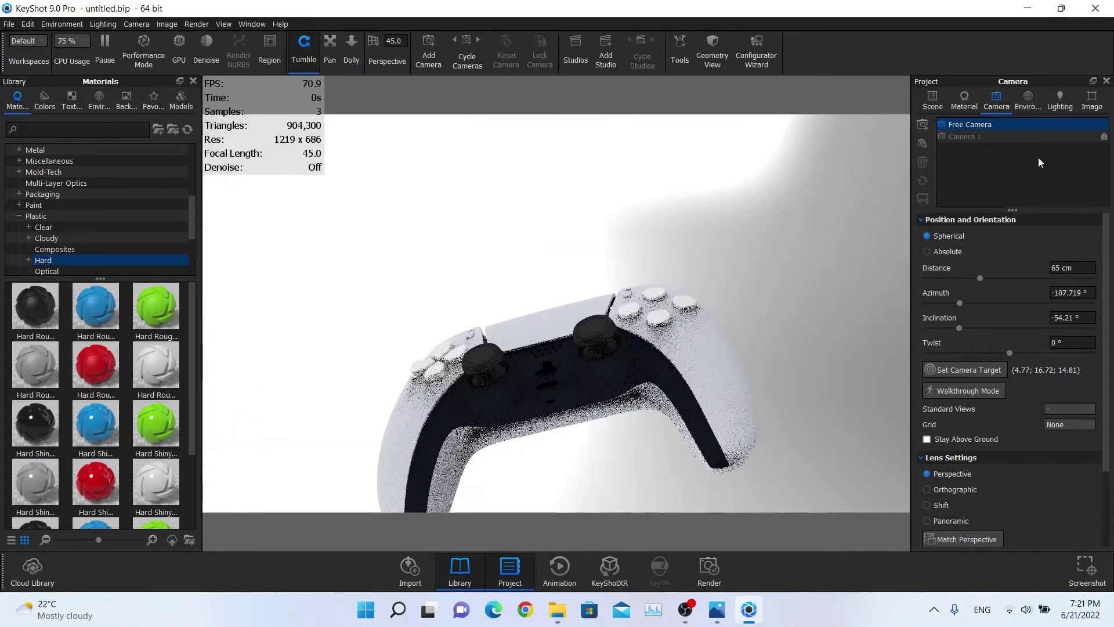
pyautogui.click(1004, 138)
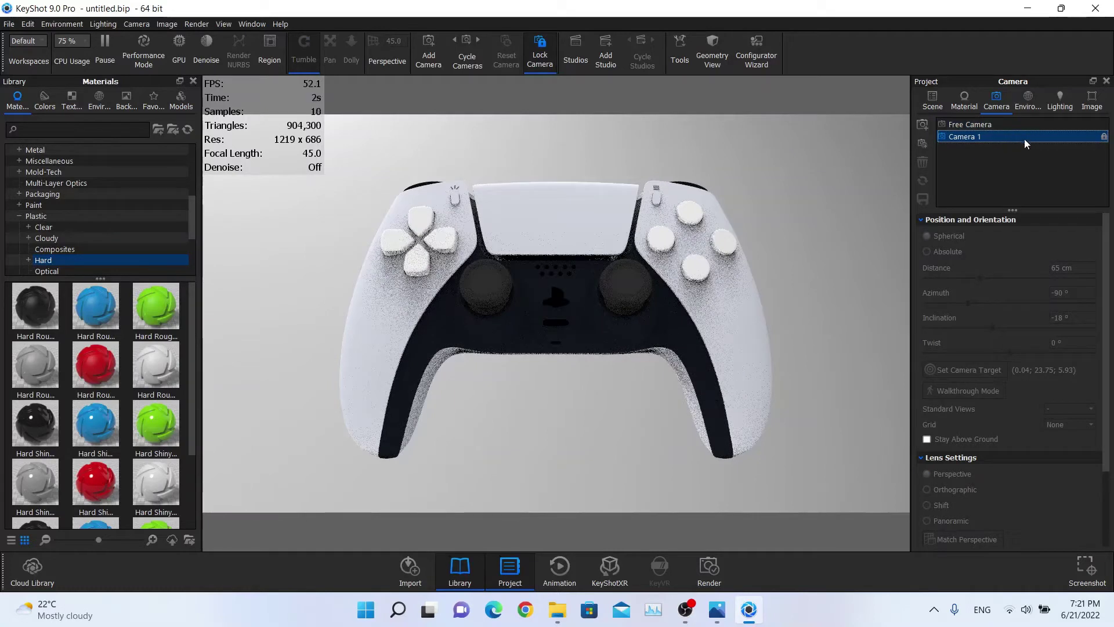
pyautogui.click(1060, 106)
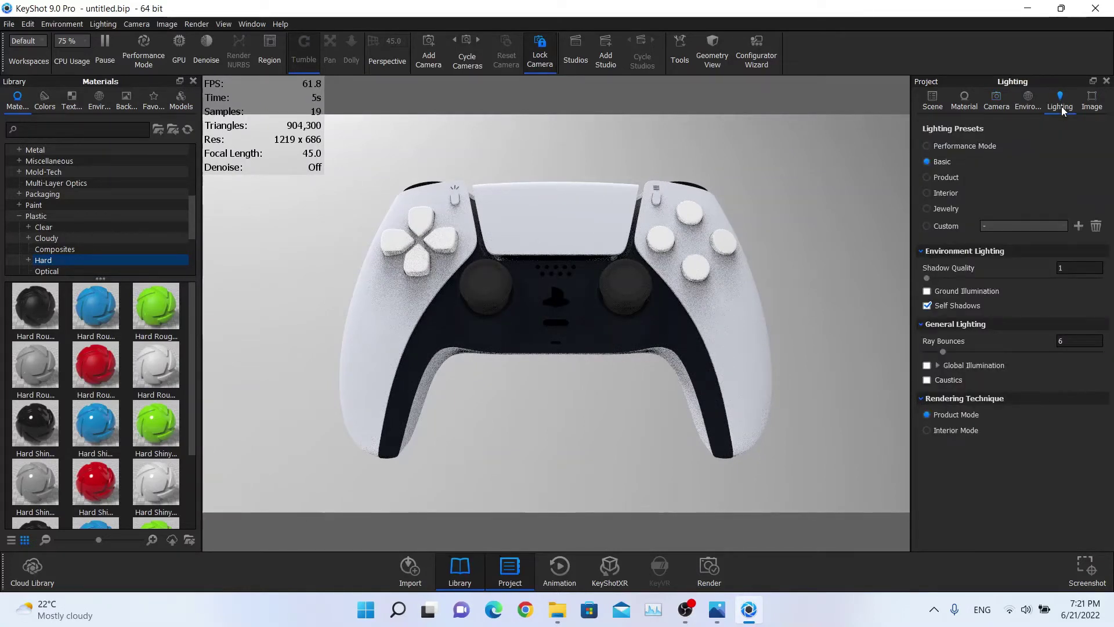
# Reapply the Basic lighting preset and orbit the free camera to an angled view
pyautogui.click(943, 162)
pyautogui.click(935, 103)
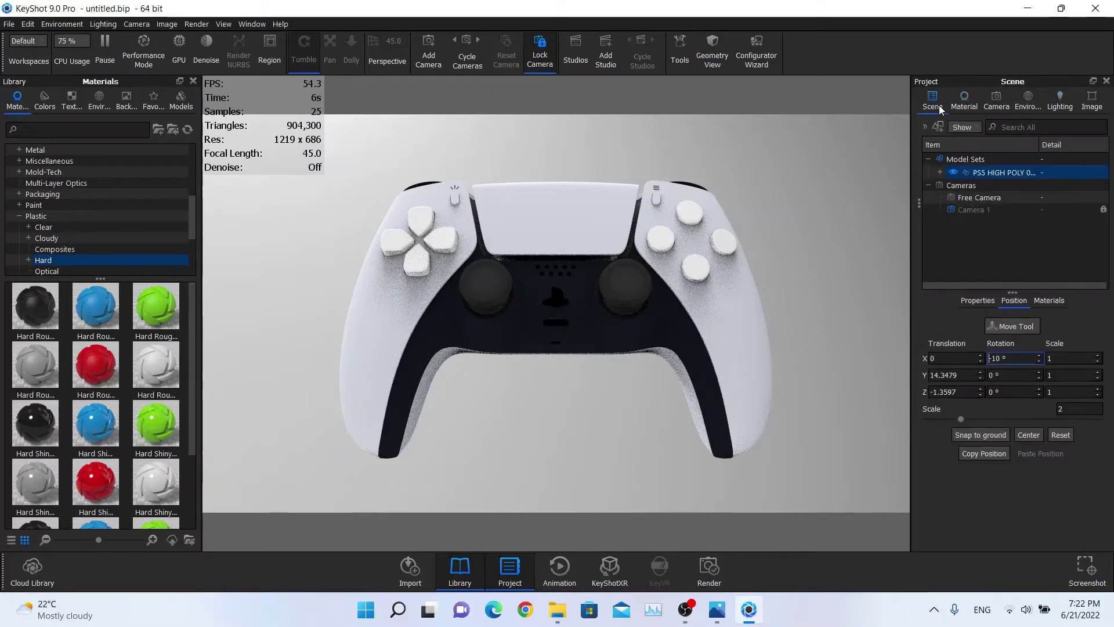
pyautogui.click(996, 104)
pyautogui.moveTo(511, 220); pyautogui.dragTo(522, 302)
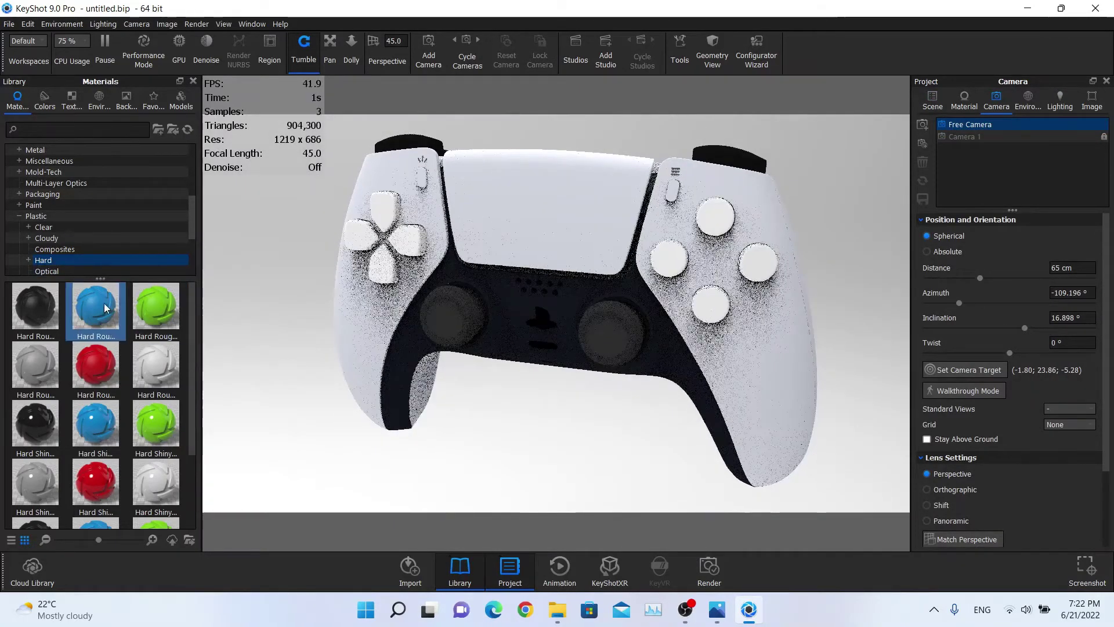
# Select the controller model in the scene tree
pyautogui.click(933, 100)
pyautogui.click(967, 158)
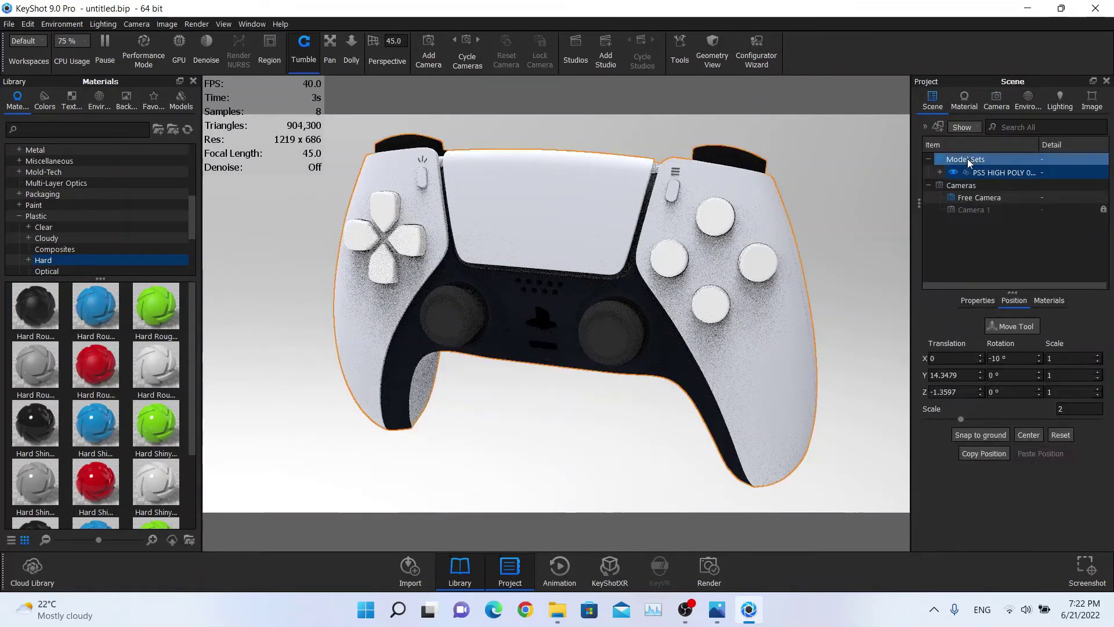
pyautogui.click(973, 171)
# Apply black Hard Rough plastic to the whole controller and return to the Camera 1 front view
pyautogui.moveTo(35, 306); pyautogui.dragTo(961, 167)
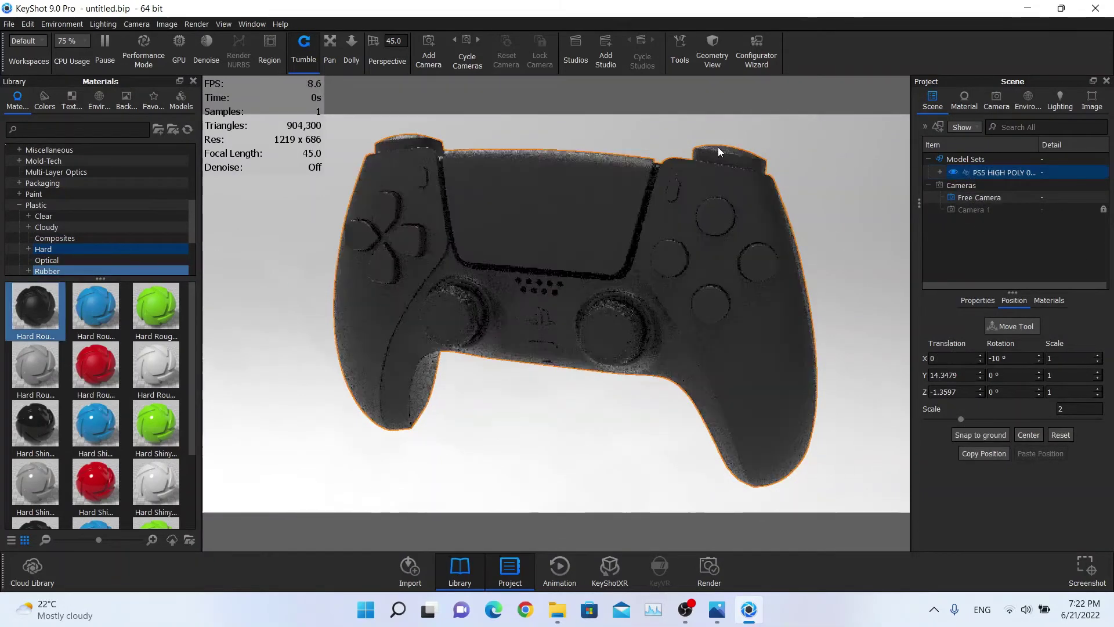
pyautogui.click(642, 137)
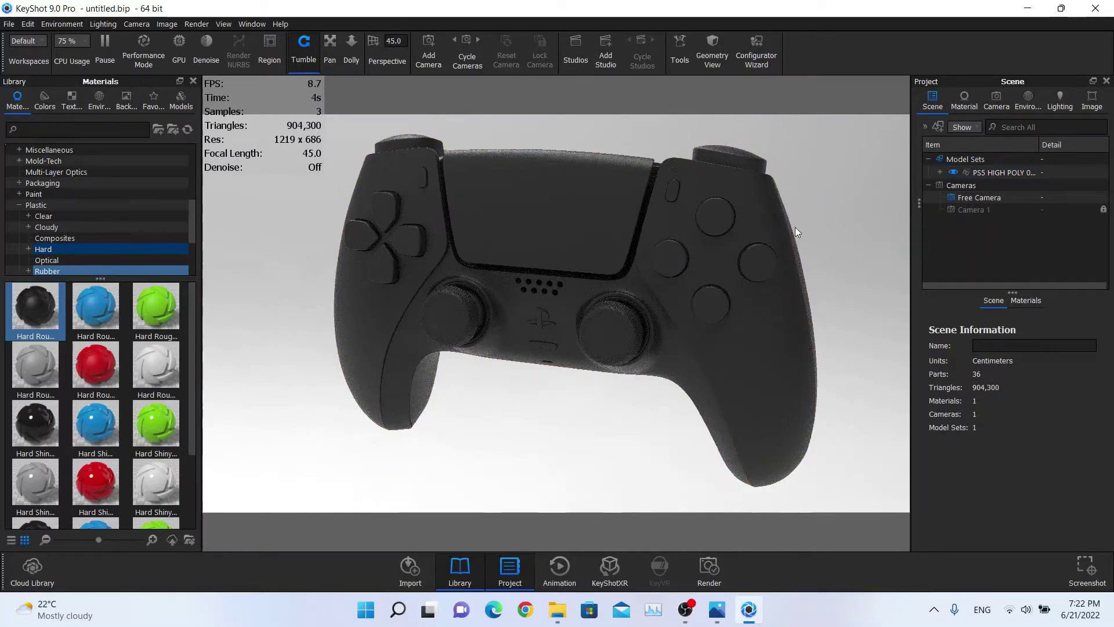
pyautogui.click(998, 105)
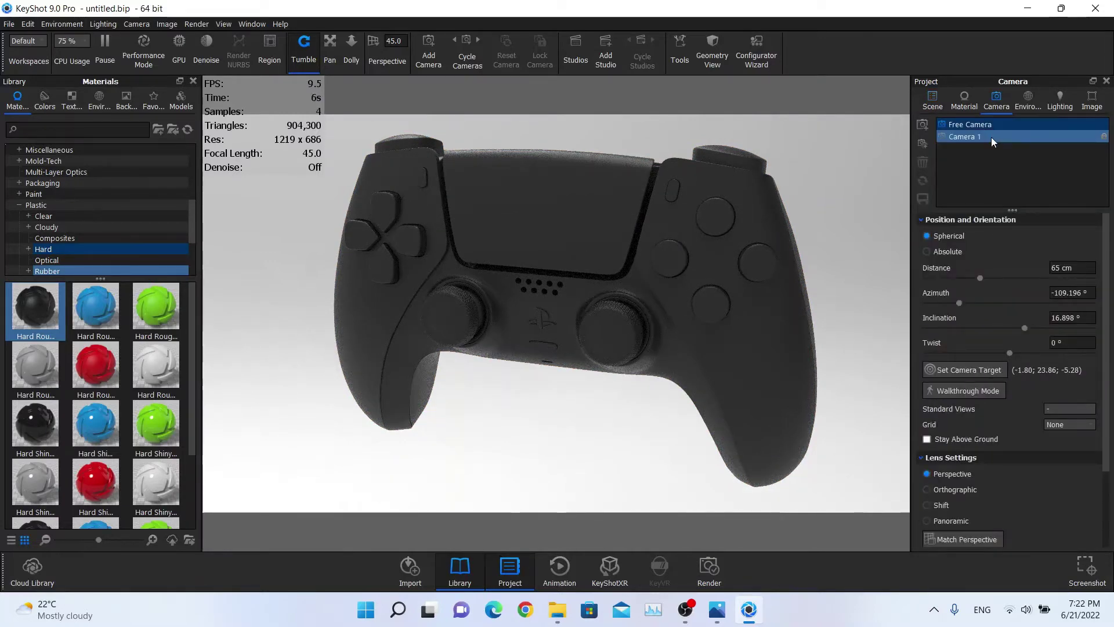
pyautogui.click(992, 137)
pyautogui.click(989, 127)
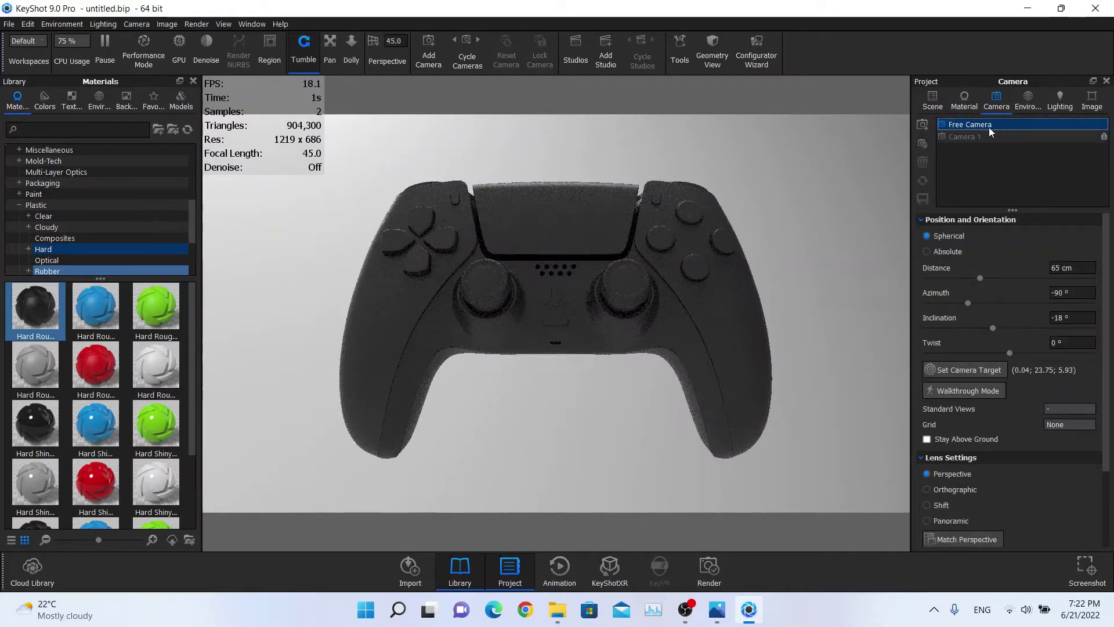
pyautogui.click(1027, 106)
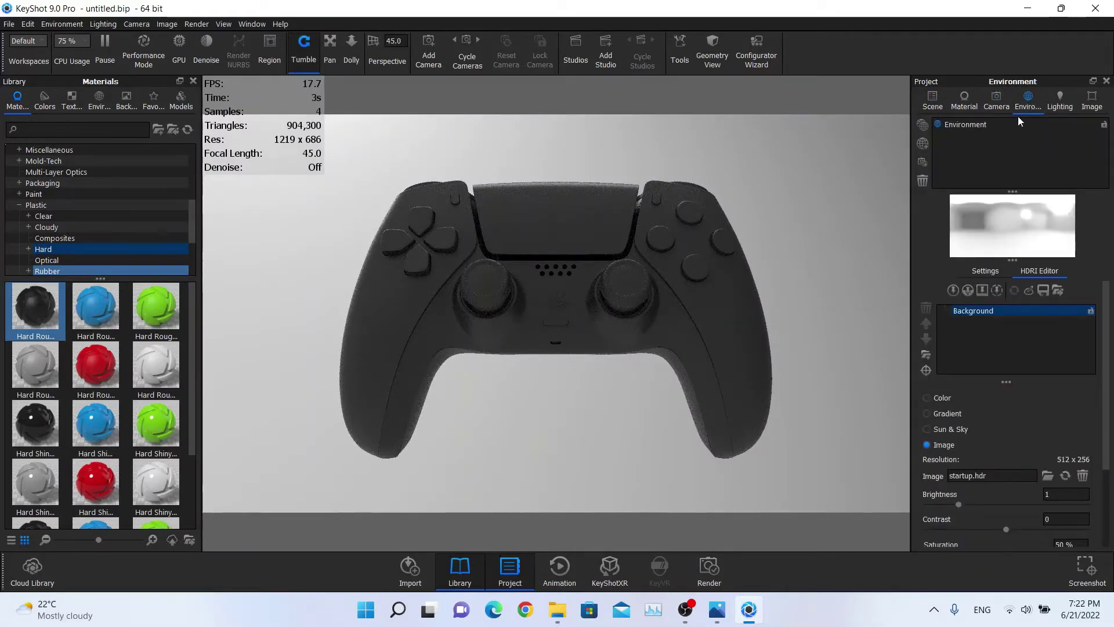
# Add a New Environment with a solid white colour background
pyautogui.click(923, 144)
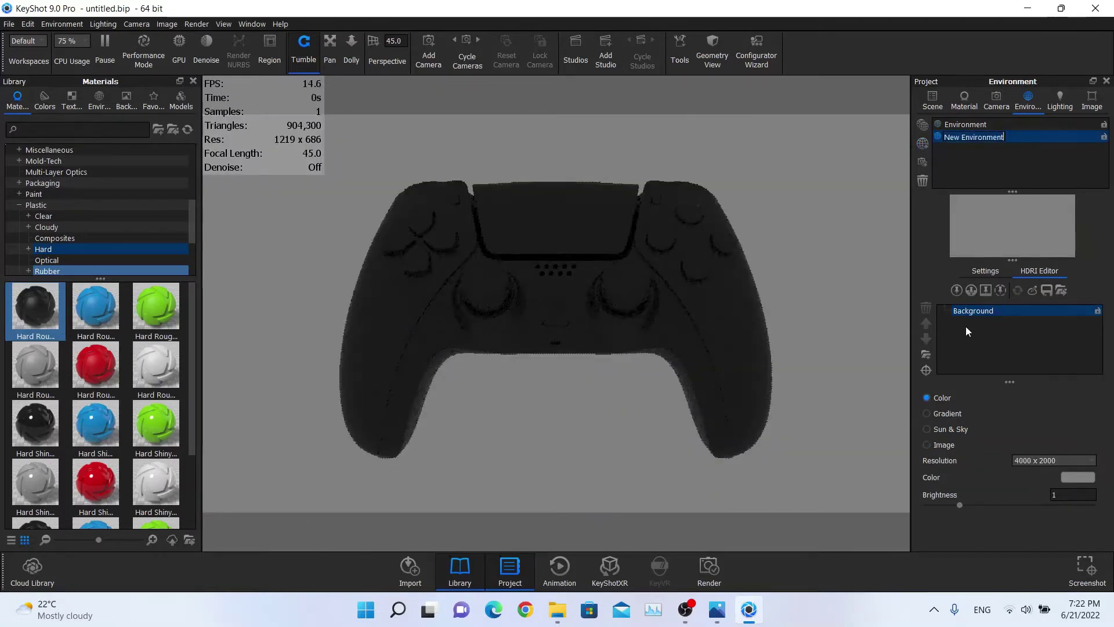
pyautogui.click(997, 274)
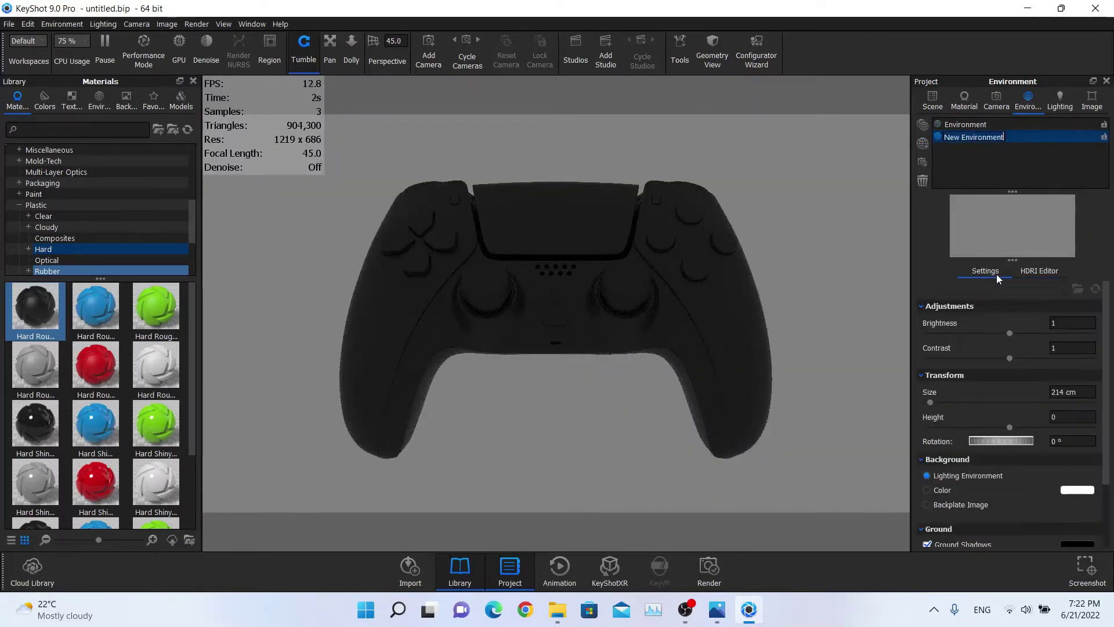
pyautogui.click(1074, 491)
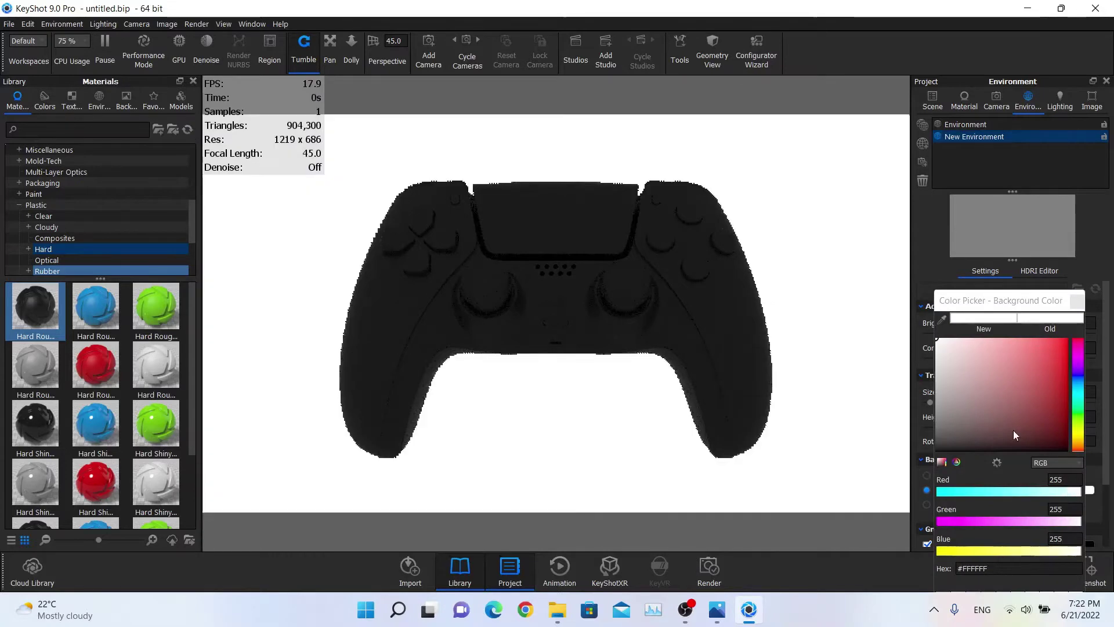
pyautogui.moveTo(987, 300); pyautogui.dragTo(835, 146)
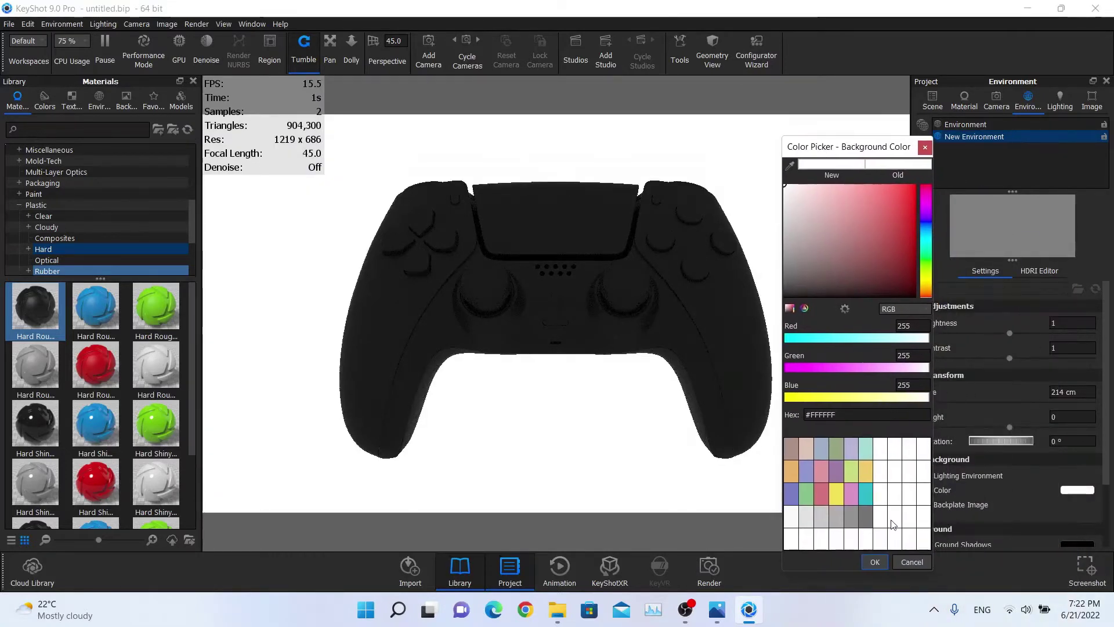
pyautogui.click(883, 563)
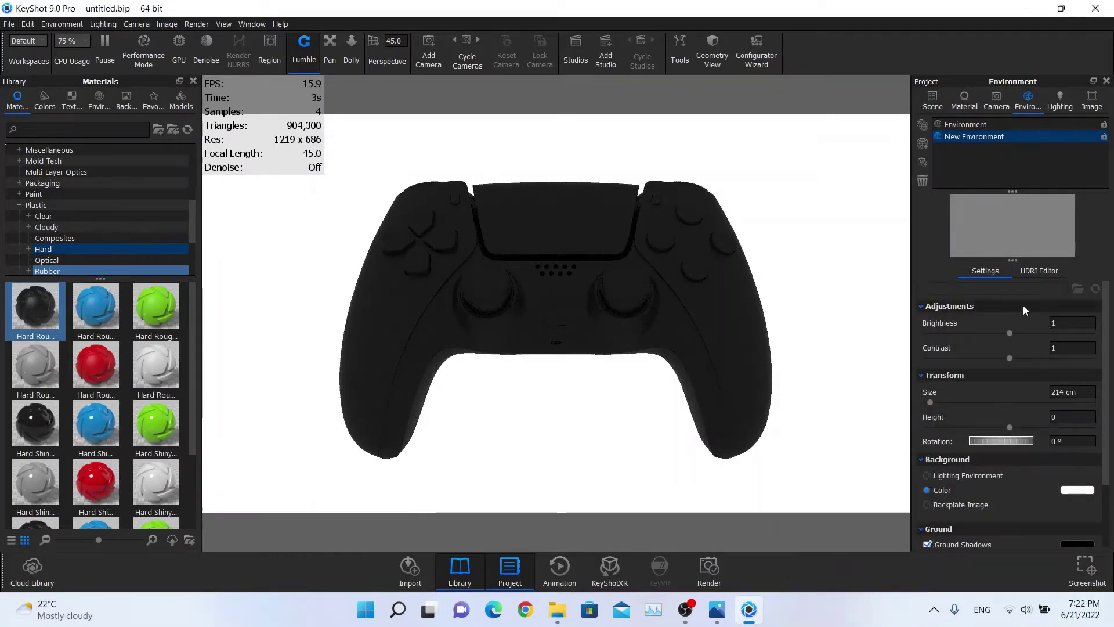
# Make the HDRI a solid black colour at 10000 x 5000 resolution
pyautogui.click(1032, 270)
pyautogui.click(1032, 461)
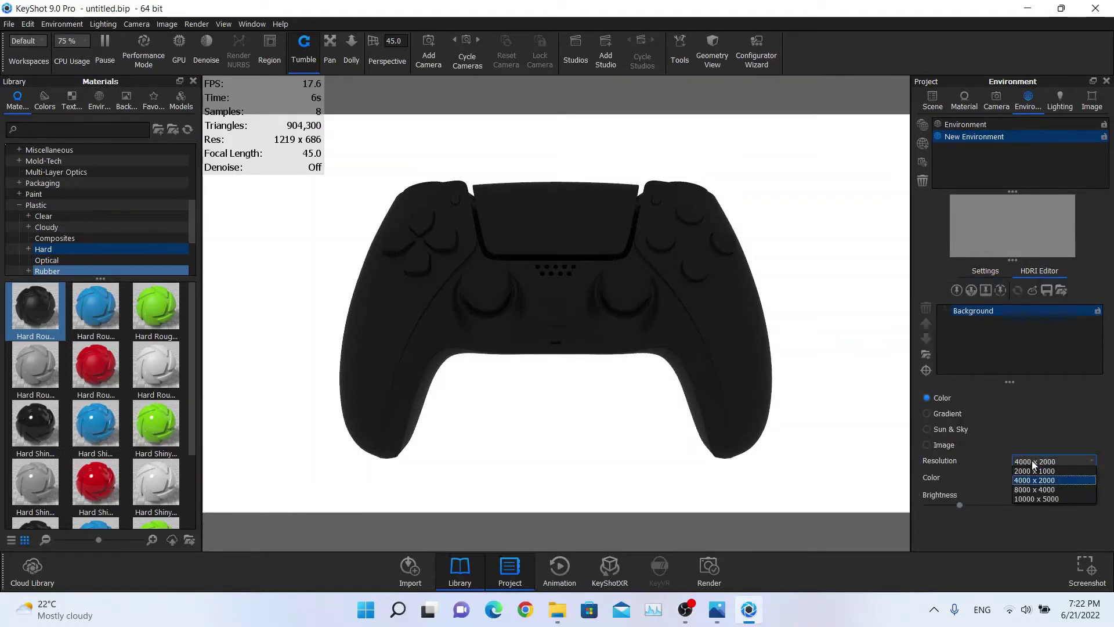
pyautogui.click(1041, 498)
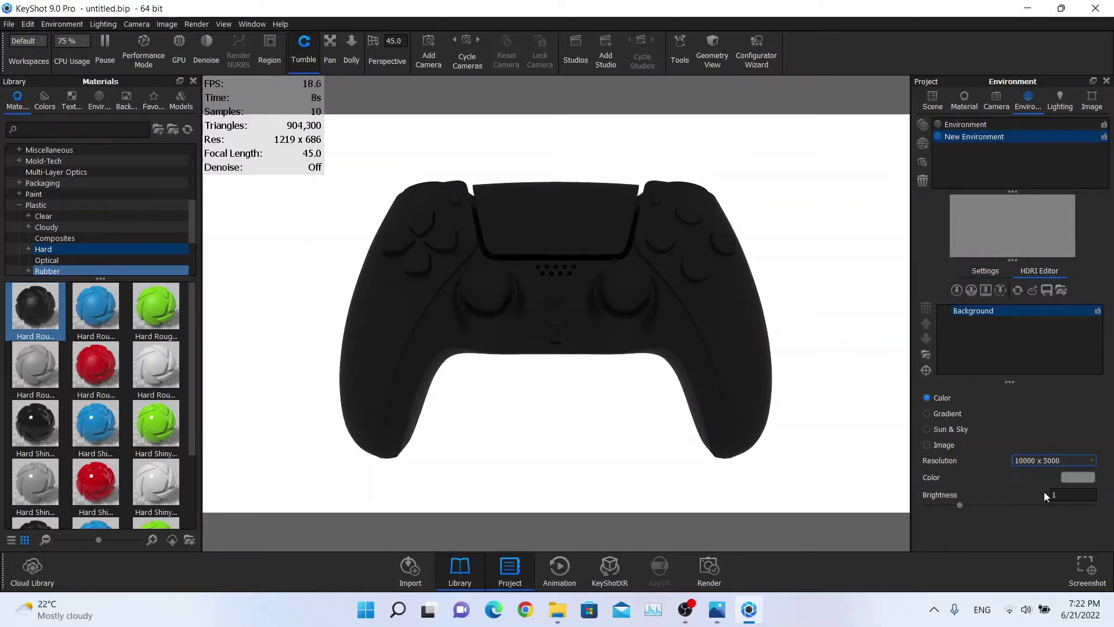
pyautogui.click(1071, 478)
pyautogui.moveTo(811, 273); pyautogui.dragTo(786, 299)
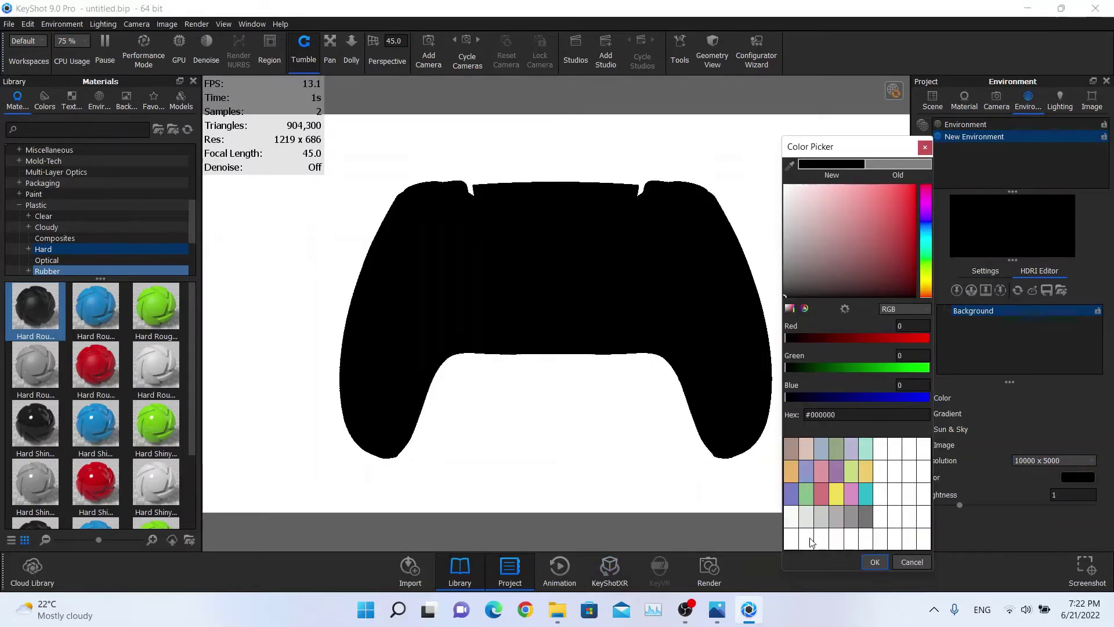
pyautogui.click(874, 561)
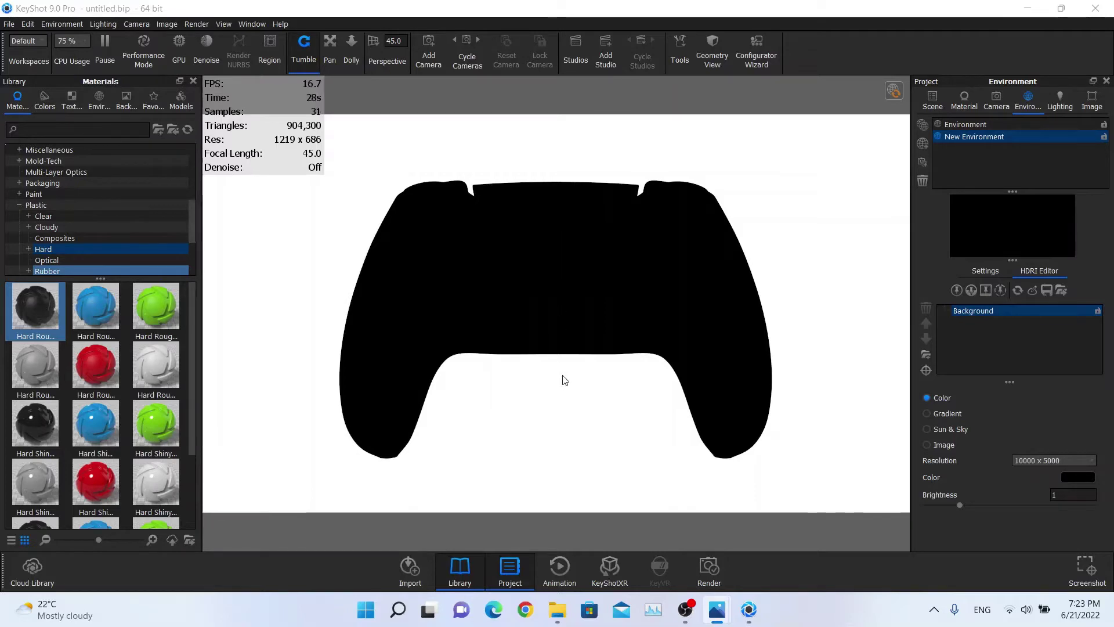
pyautogui.moveTo(718, 620)
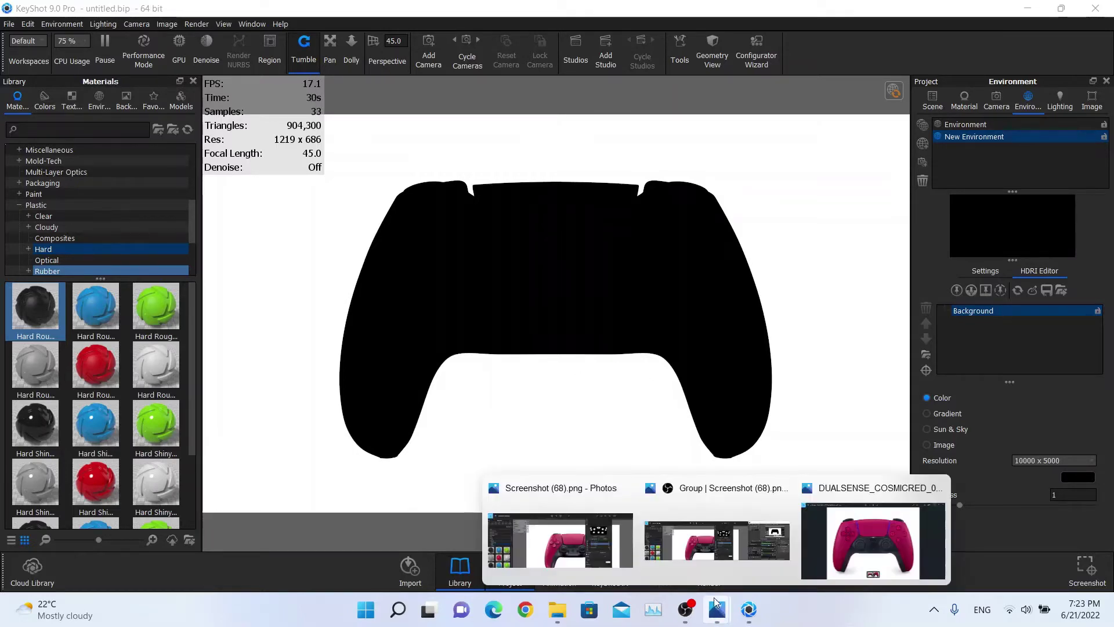
pyautogui.click(889, 549)
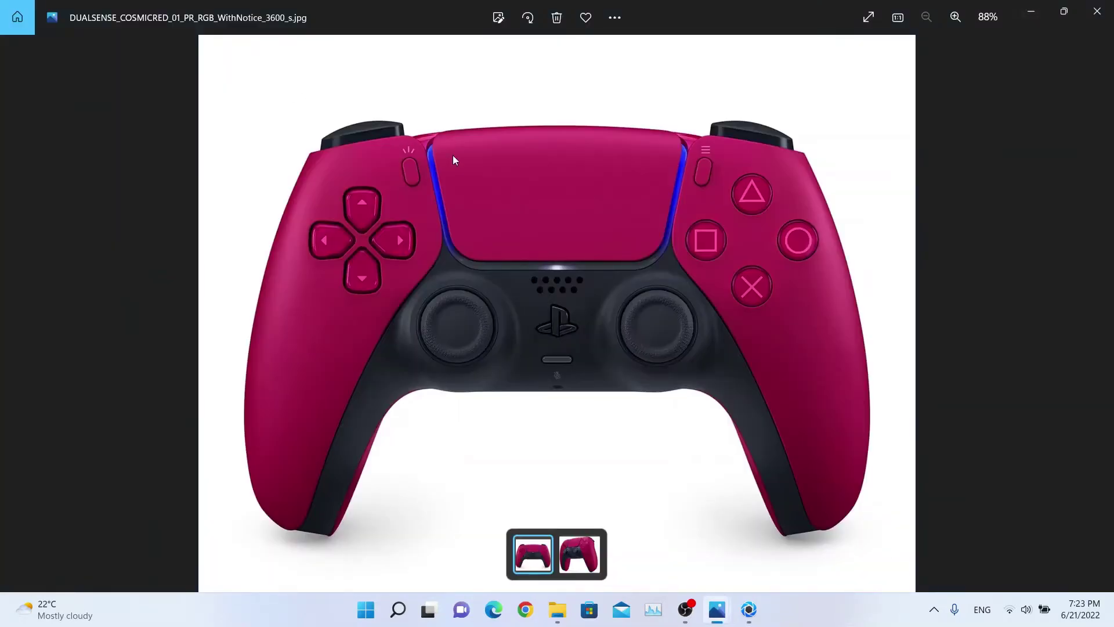
pyautogui.press('Right')
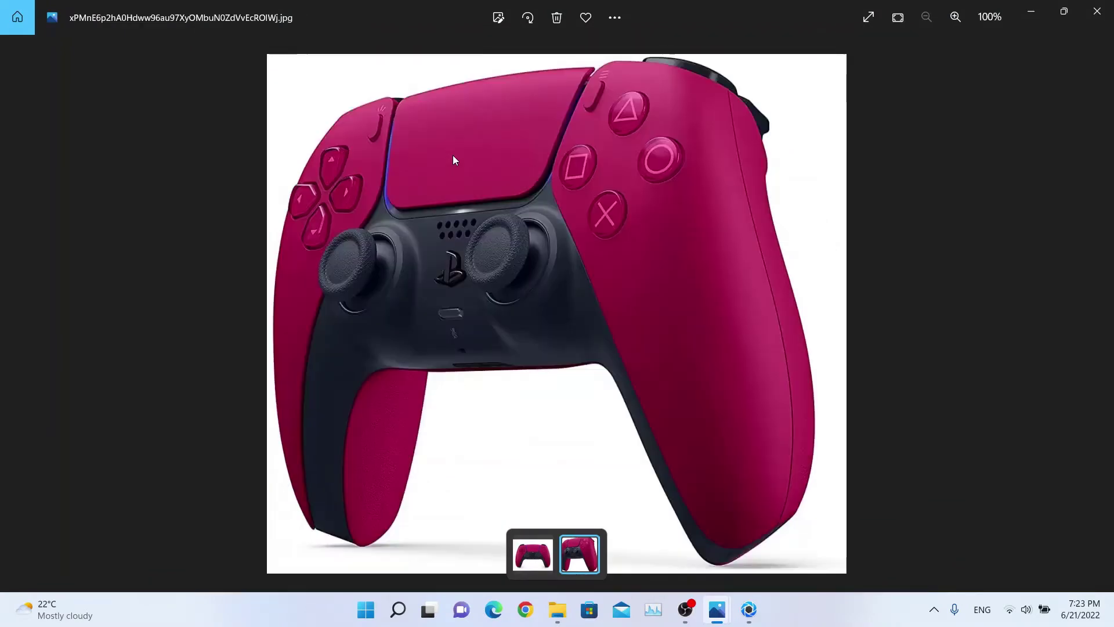
pyautogui.press('Left')
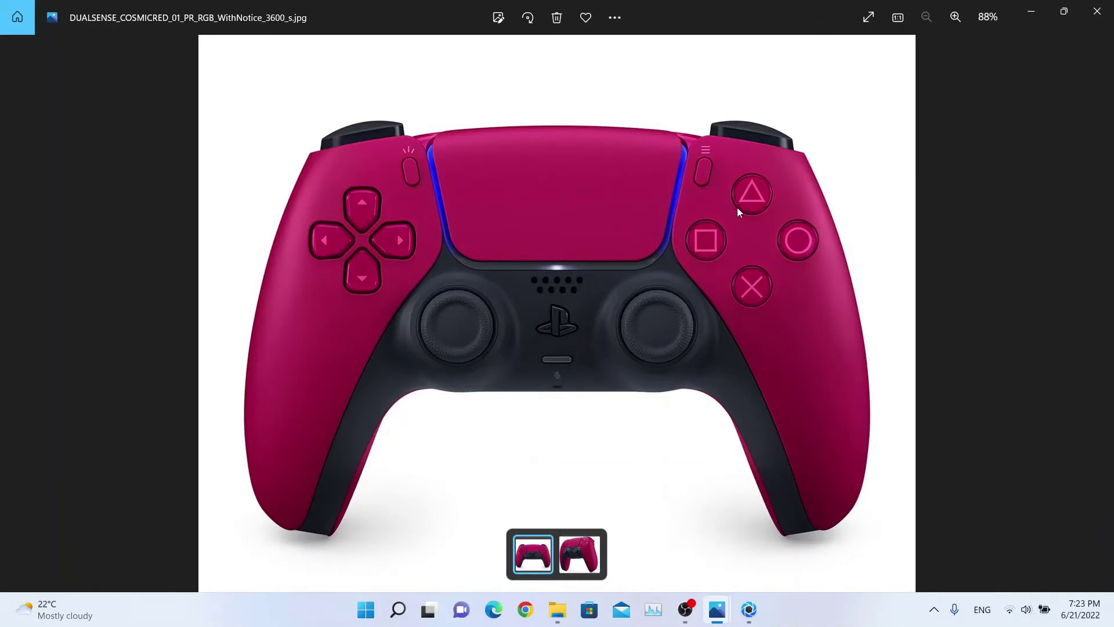
pyautogui.scroll(5, 738, 207)
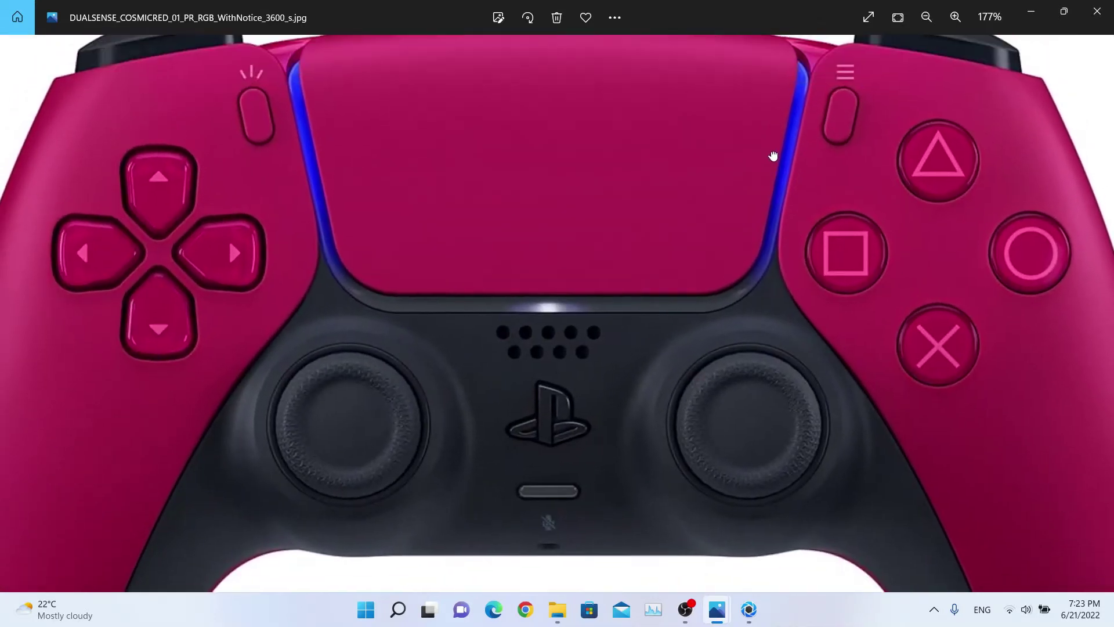
pyautogui.scroll(-5, 580, 162)
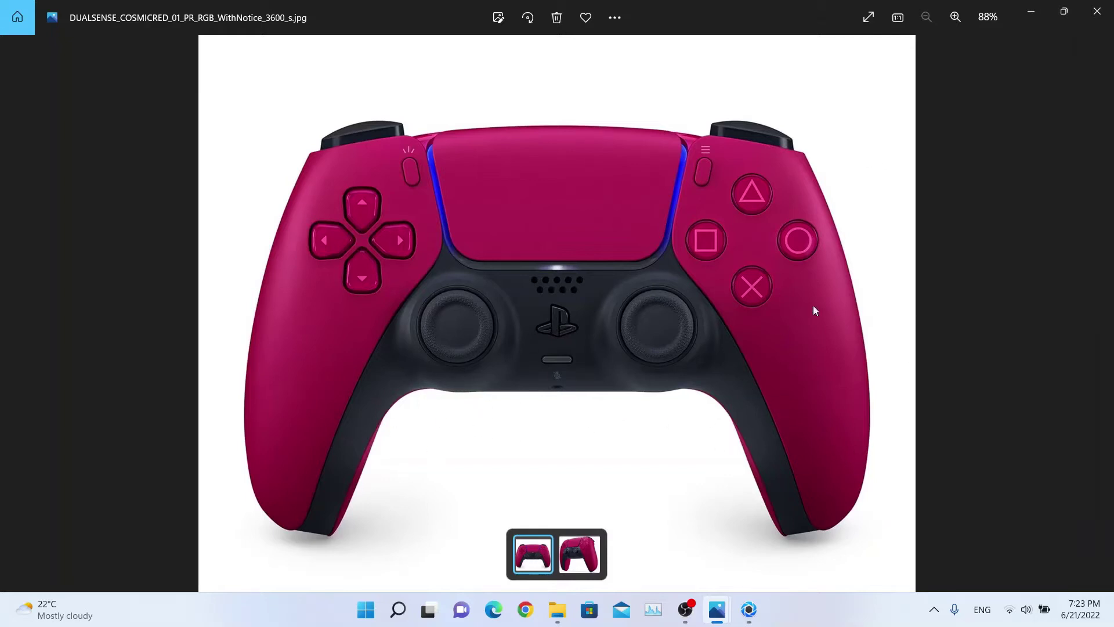
pyautogui.click(1031, 12)
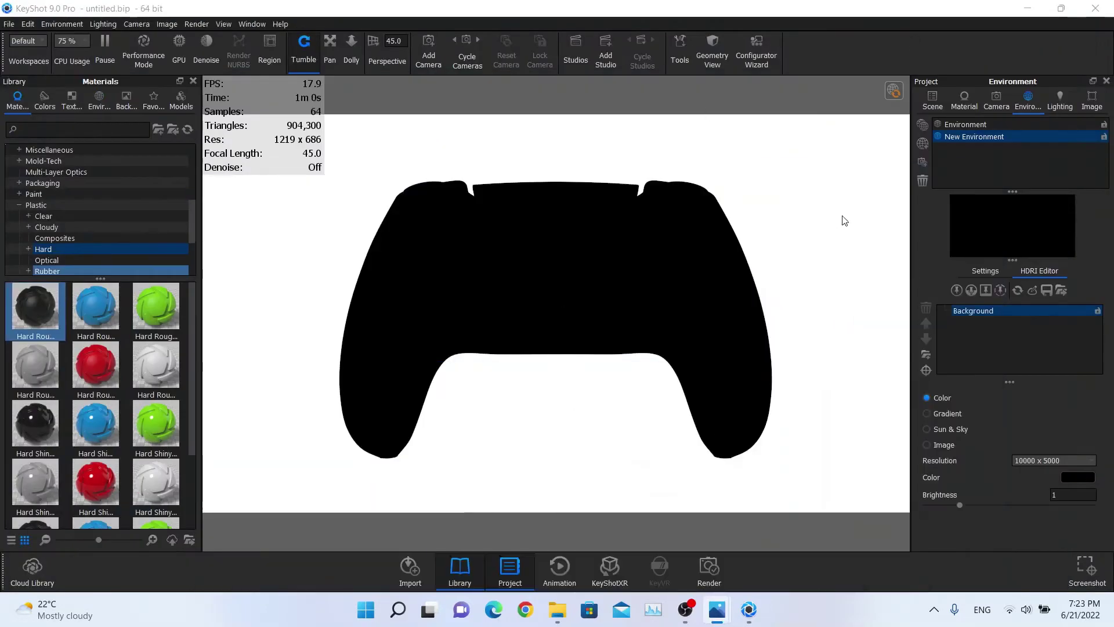
# Add a highlight pin to the HDRI, aimed at the controller's top
pyautogui.click(957, 291)
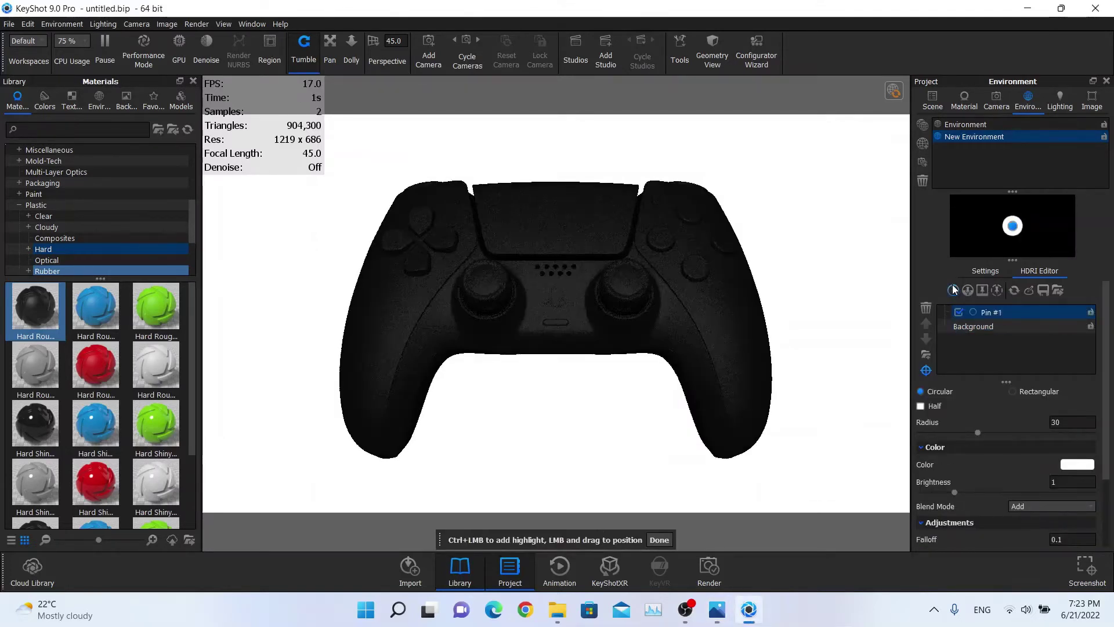
pyautogui.click(927, 370)
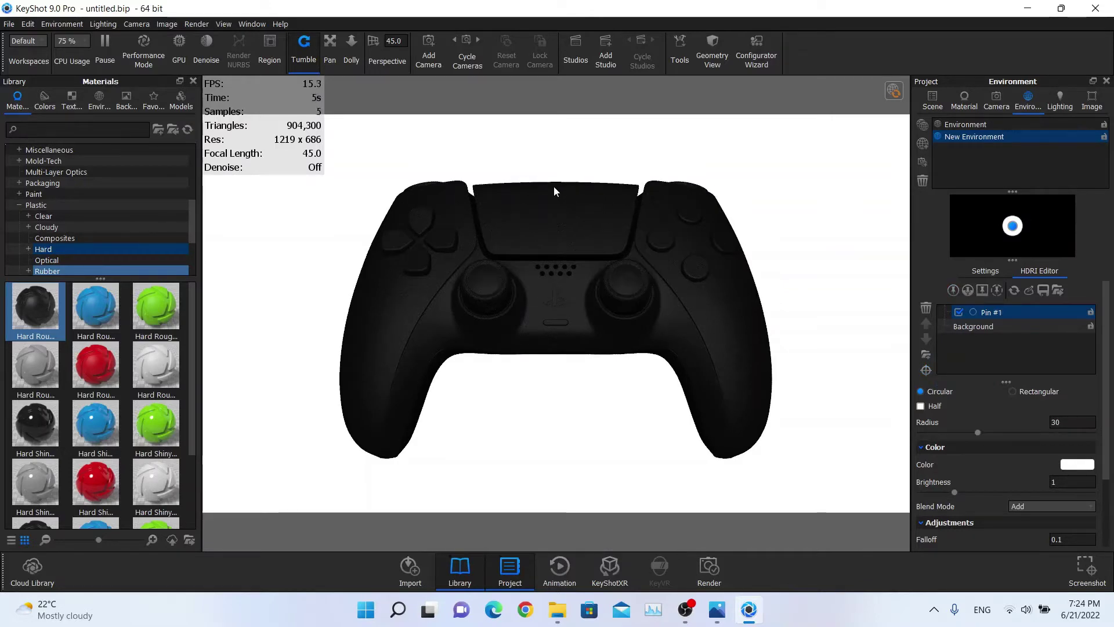
pyautogui.click(927, 370)
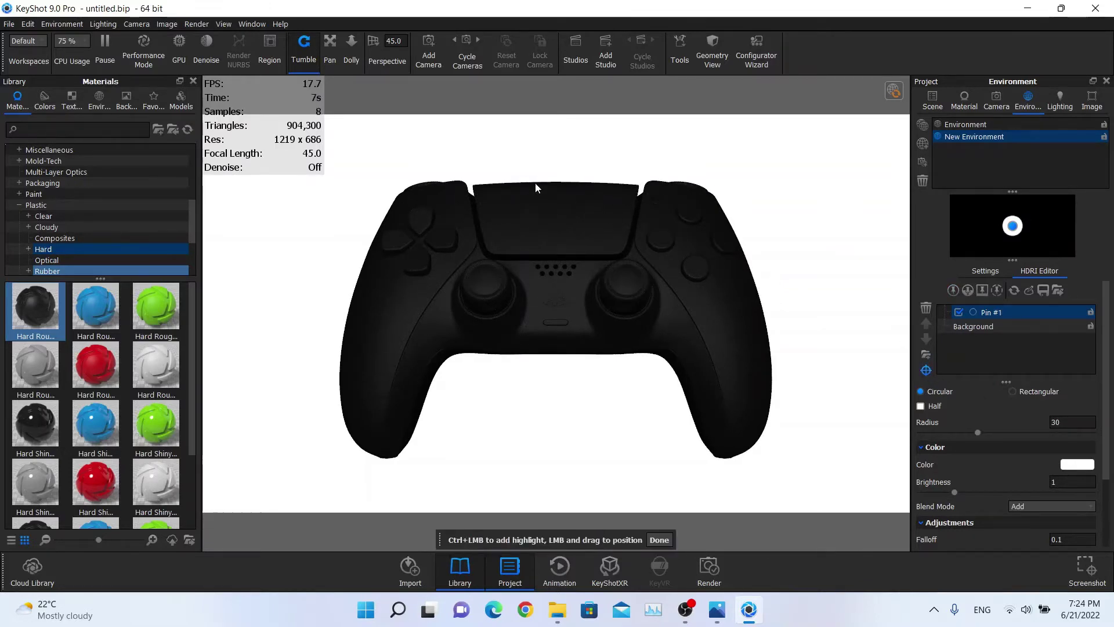
pyautogui.click(558, 185)
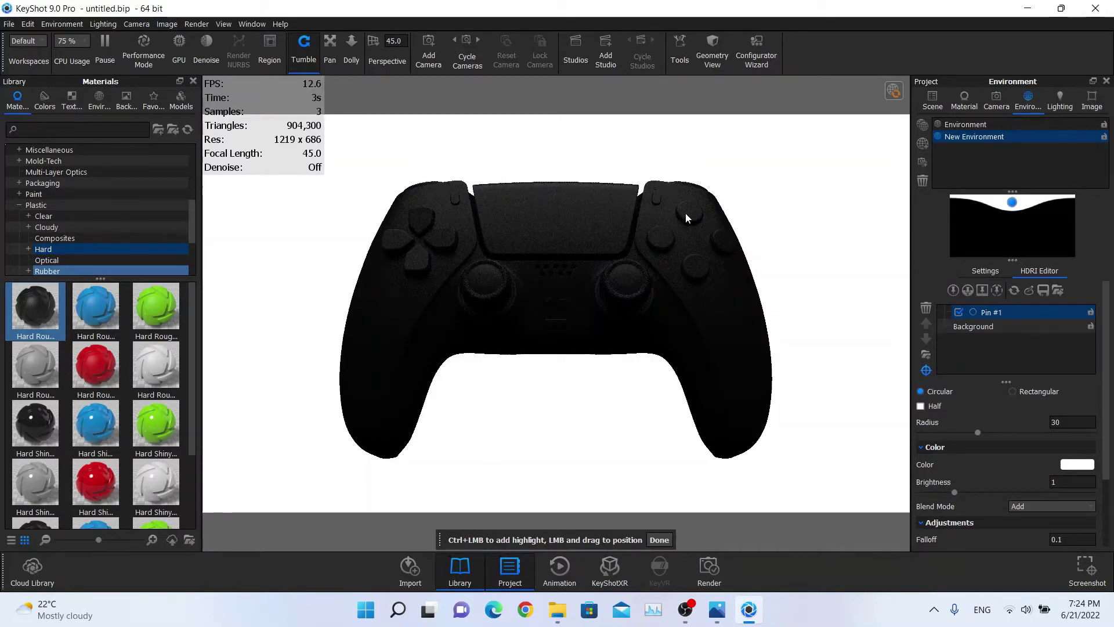
# Give the highlight pin radius 20 and brightness 6
pyautogui.click(1082, 422)
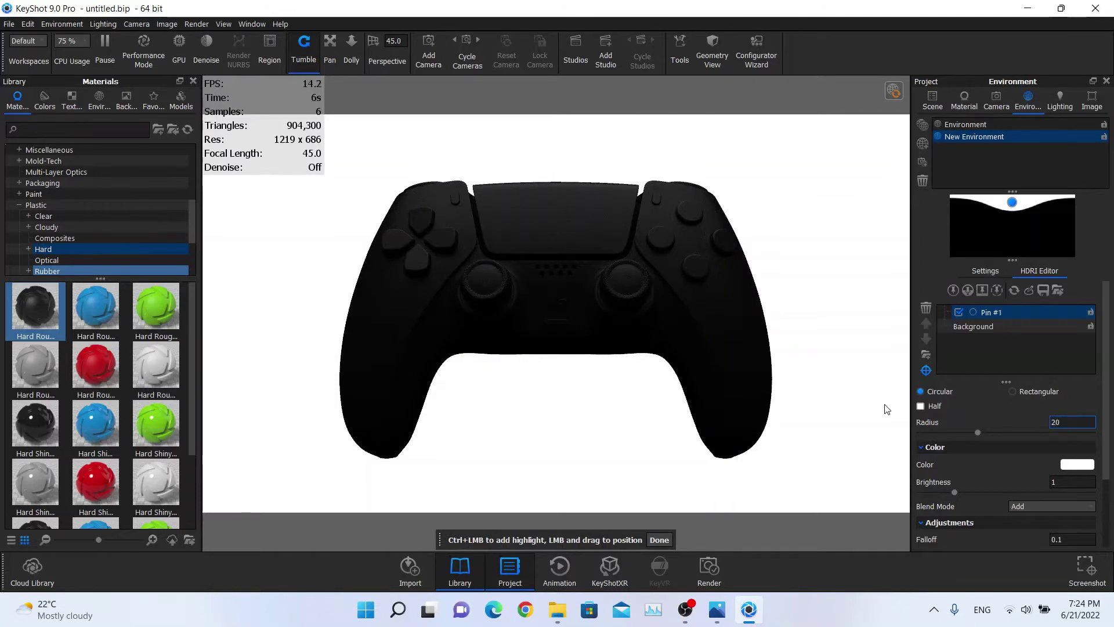
pyautogui.press('Return')
pyautogui.click(1069, 482)
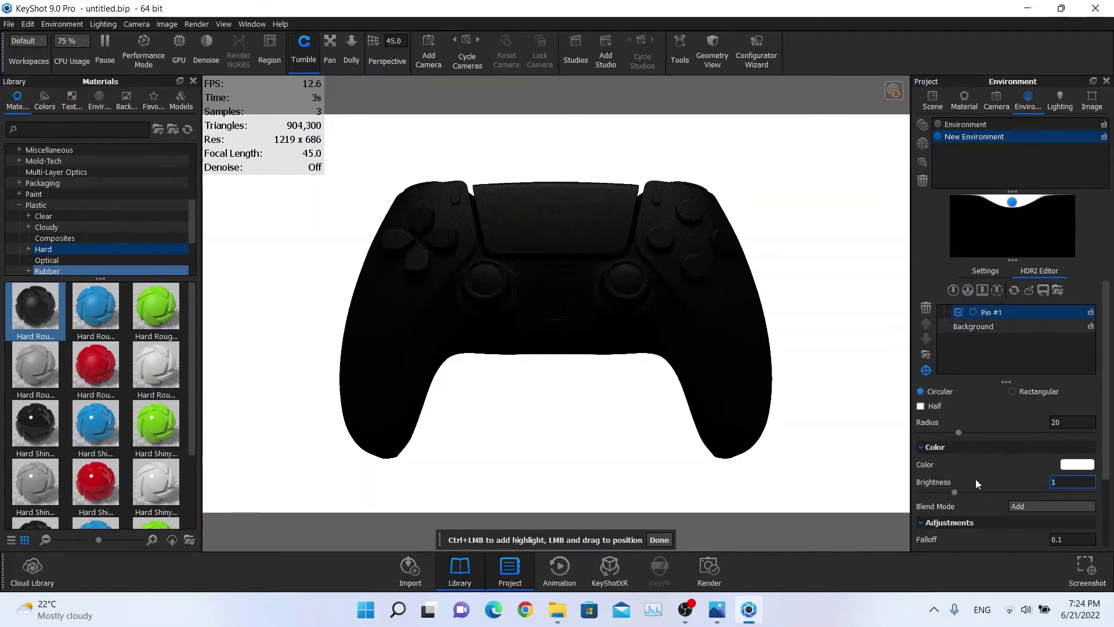
pyautogui.write('6')
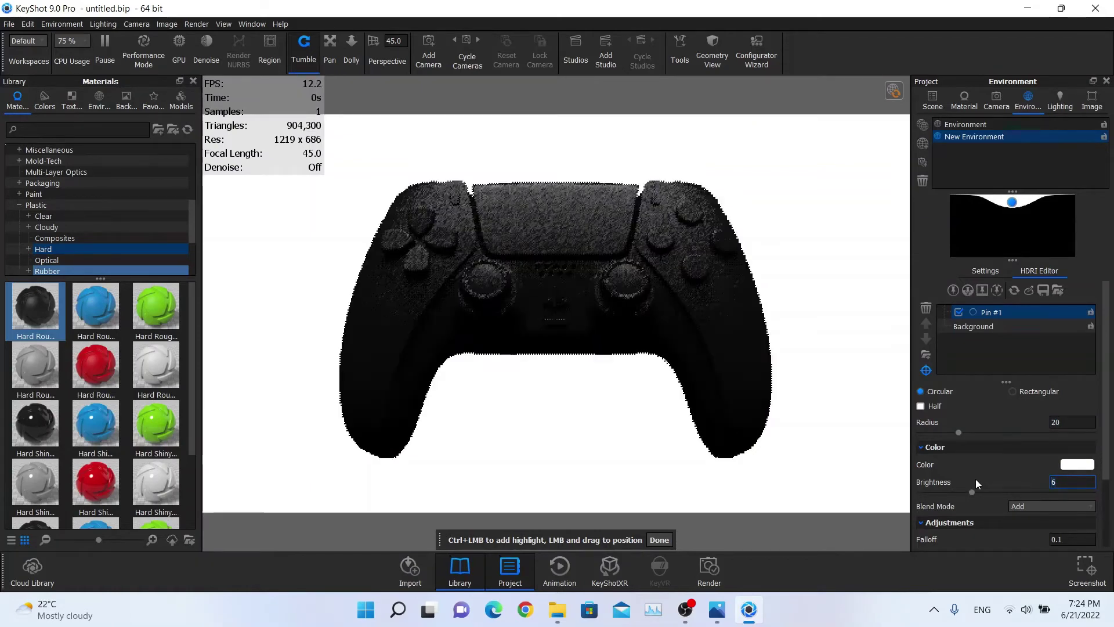
pyautogui.scroll(-2, 976, 482)
pyautogui.click(1066, 468)
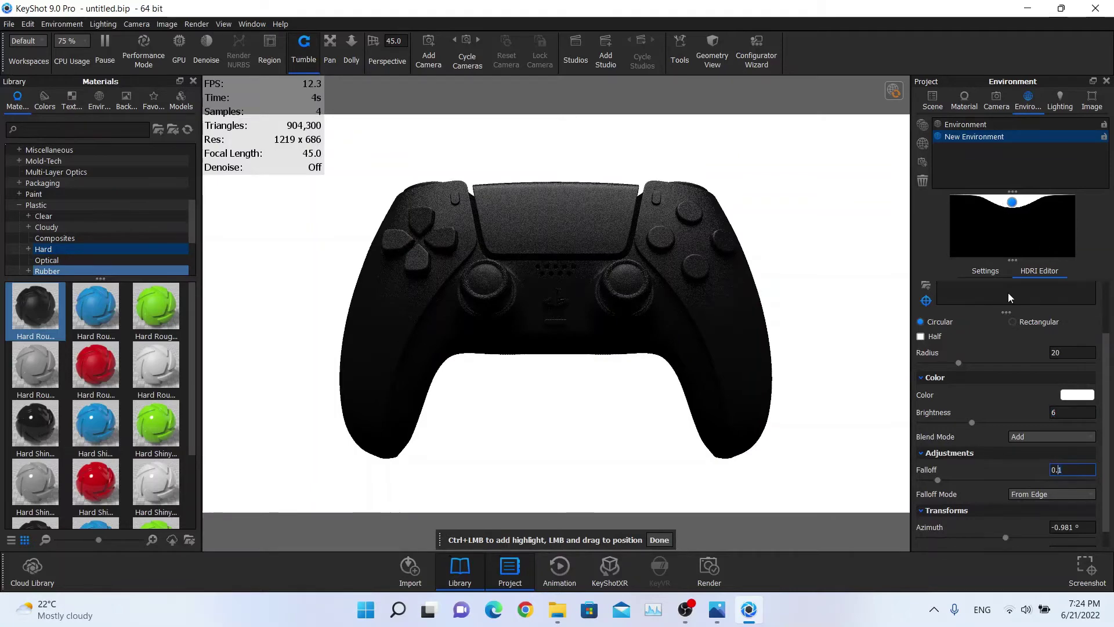
# Set the highlight pin's falloff to 0.25
pyautogui.moveTo(938, 480); pyautogui.dragTo(1085, 490)
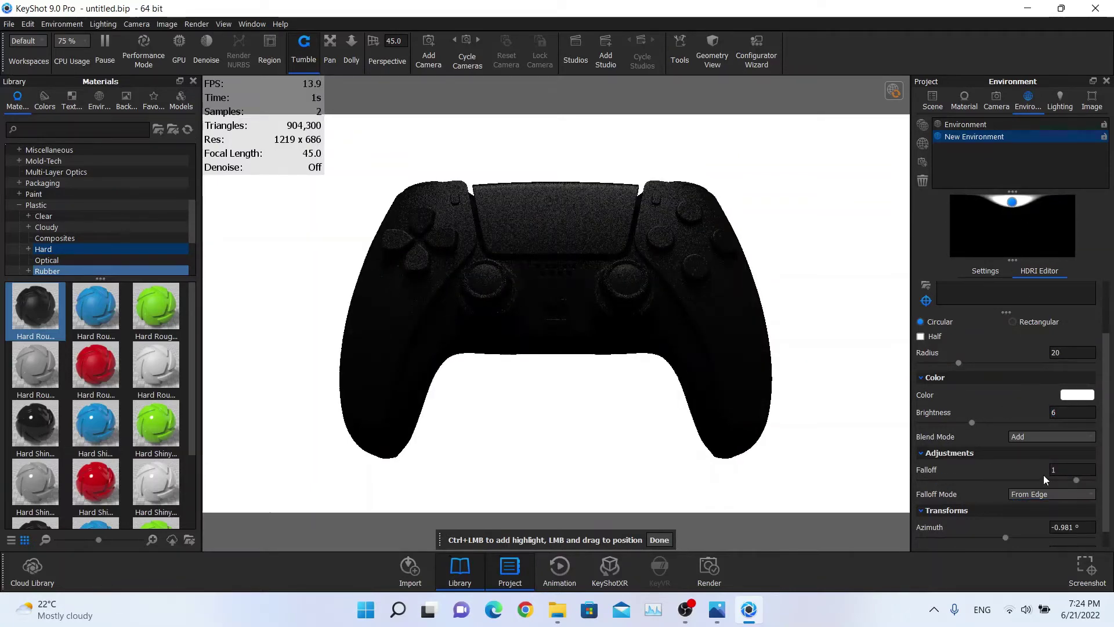
pyautogui.doubleClick(1064, 469)
pyautogui.write('0.25')
pyautogui.press('Return')
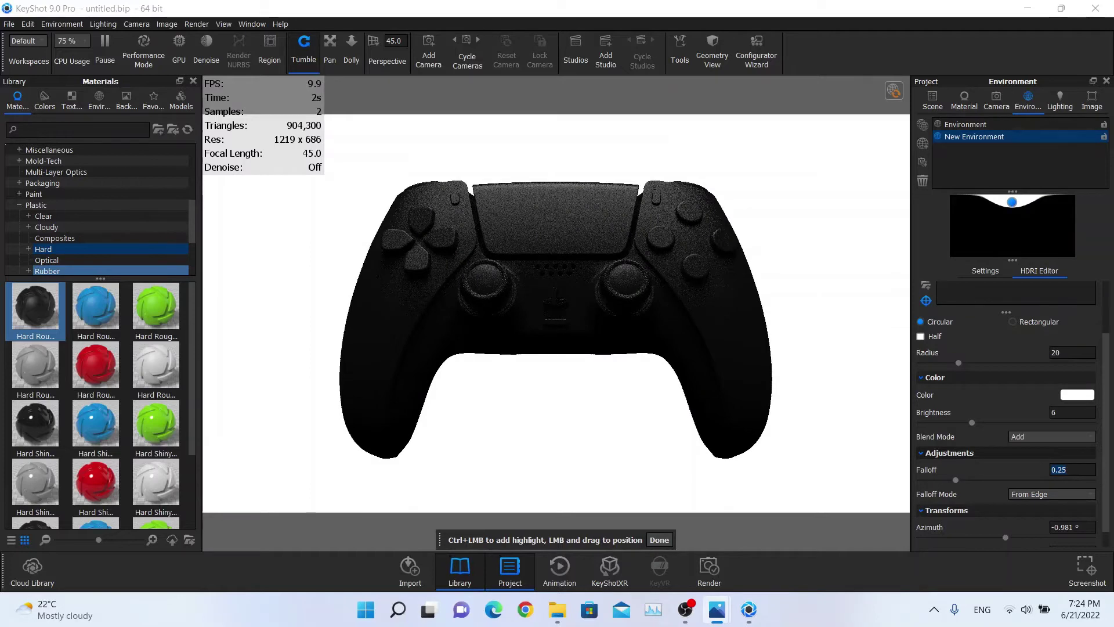
# Position the pin at 0° azimuth and raise its elevation to 58.32°
pyautogui.scroll(-1, 1041, 454)
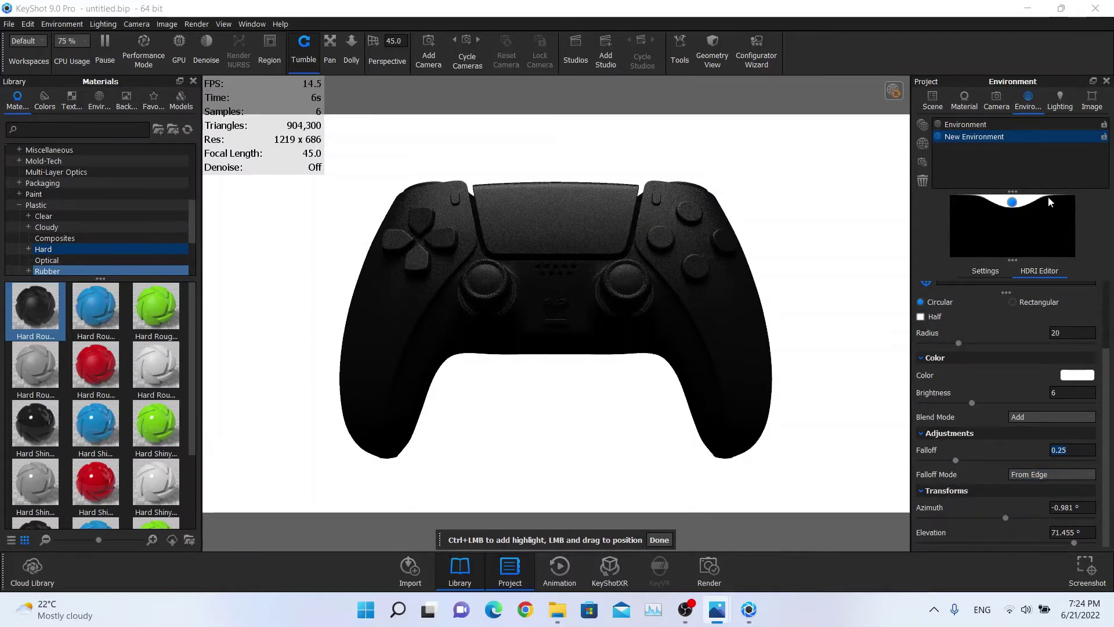
pyautogui.moveTo(1012, 202); pyautogui.dragTo(1014, 231)
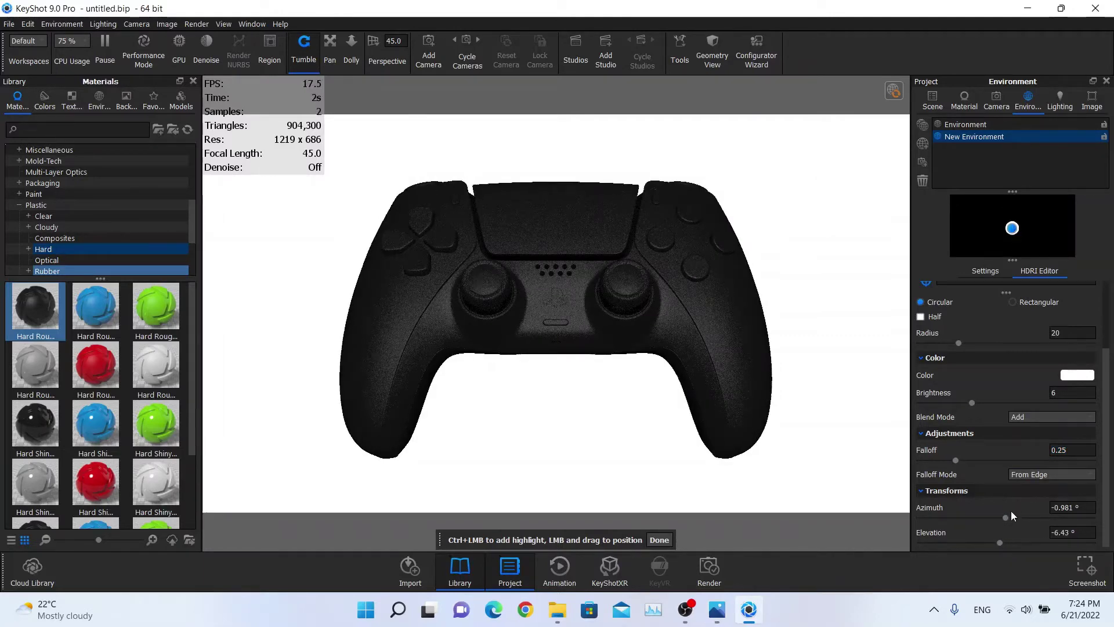
pyautogui.moveTo(1008, 516); pyautogui.dragTo(984, 545)
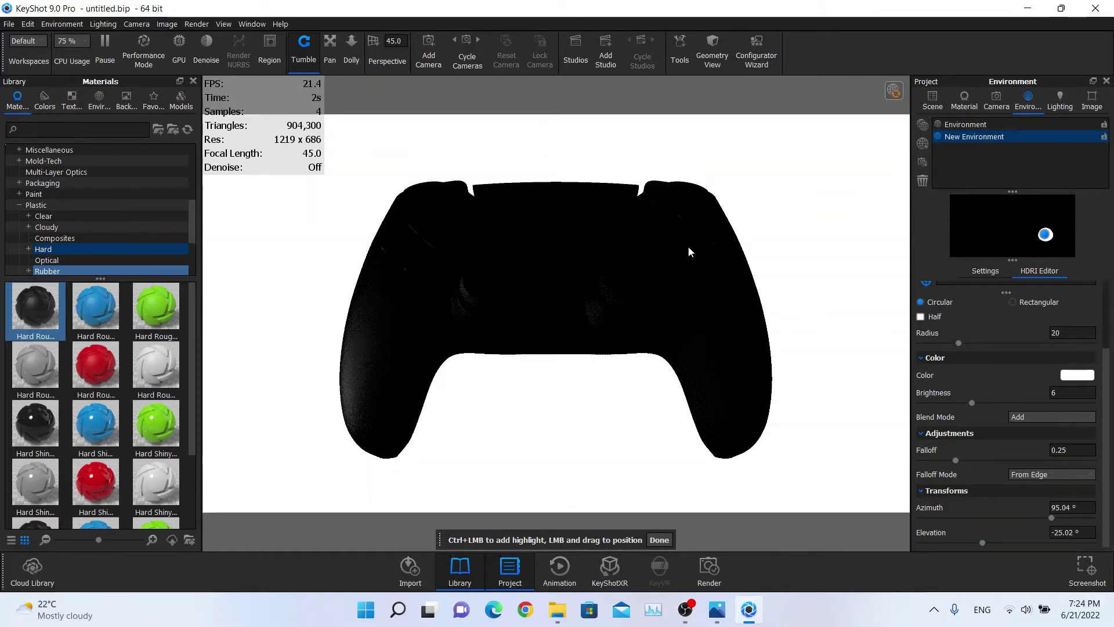
pyautogui.click(1069, 507)
pyautogui.hotkey('ctrl', 'a')
pyautogui.write('0')
pyautogui.press('Tab')
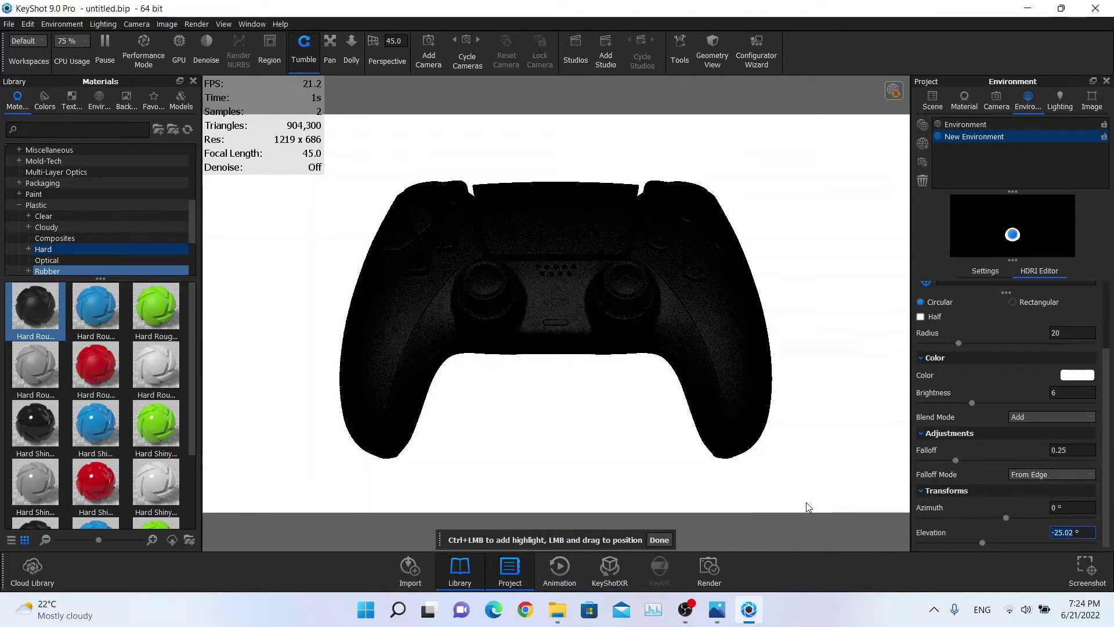
pyautogui.moveTo(982, 542); pyautogui.dragTo(1062, 535)
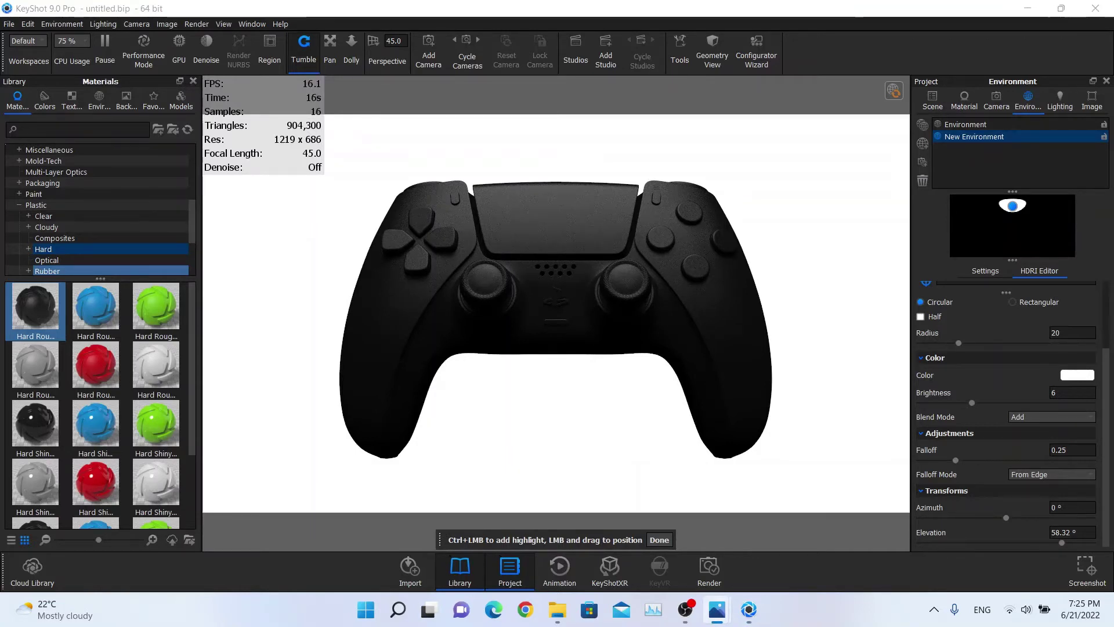
# Duplicate the highlight pin as Pin #2 and place it on the controller's right side
pyautogui.scroll(2, 1041, 369)
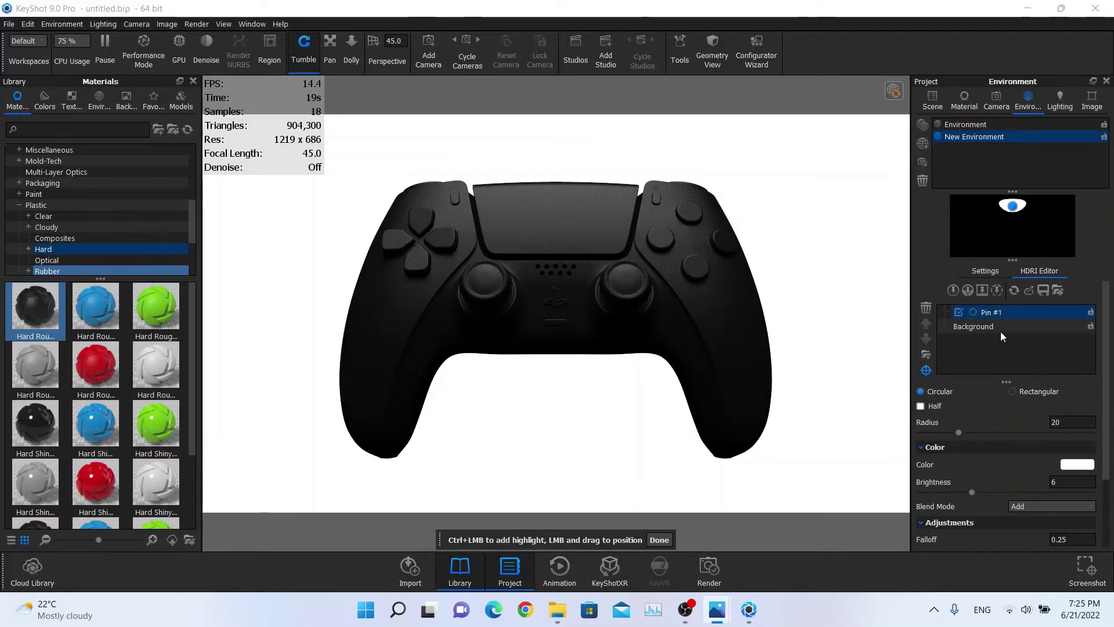
pyautogui.click(1000, 314)
pyautogui.rightClick(1000, 314)
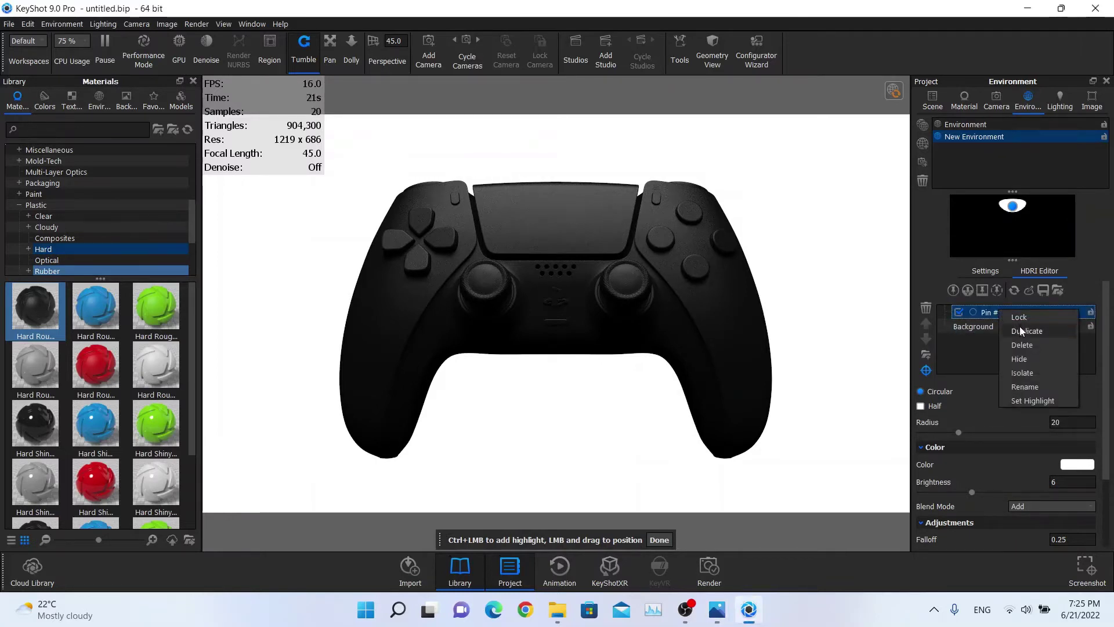
pyautogui.rightClick(1017, 209)
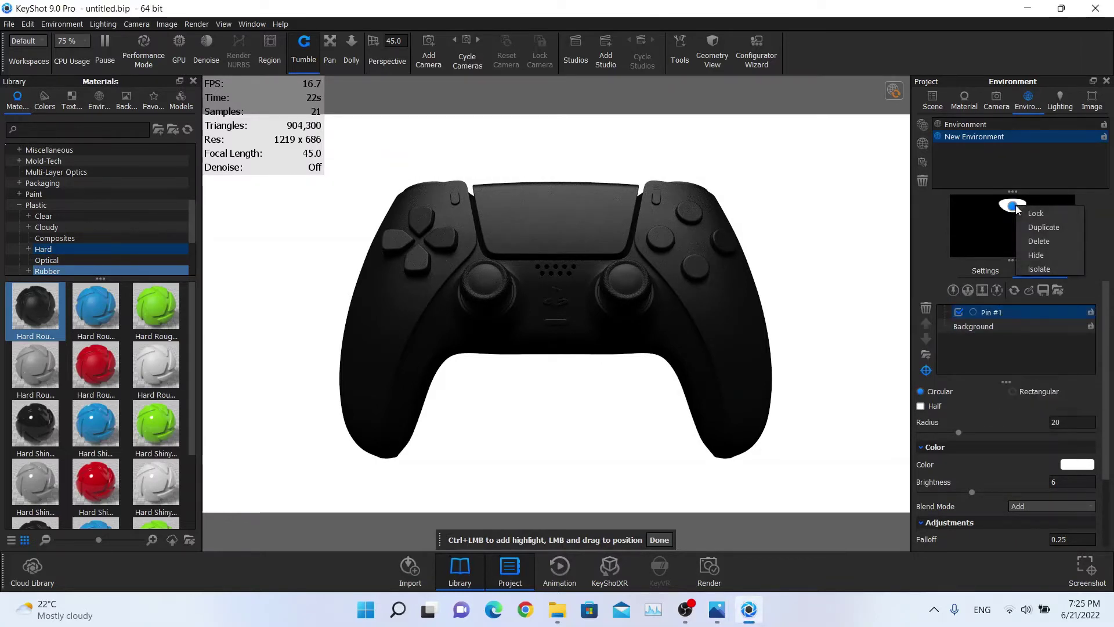
pyautogui.click(1039, 227)
pyautogui.moveTo(1014, 208); pyautogui.dragTo(988, 219)
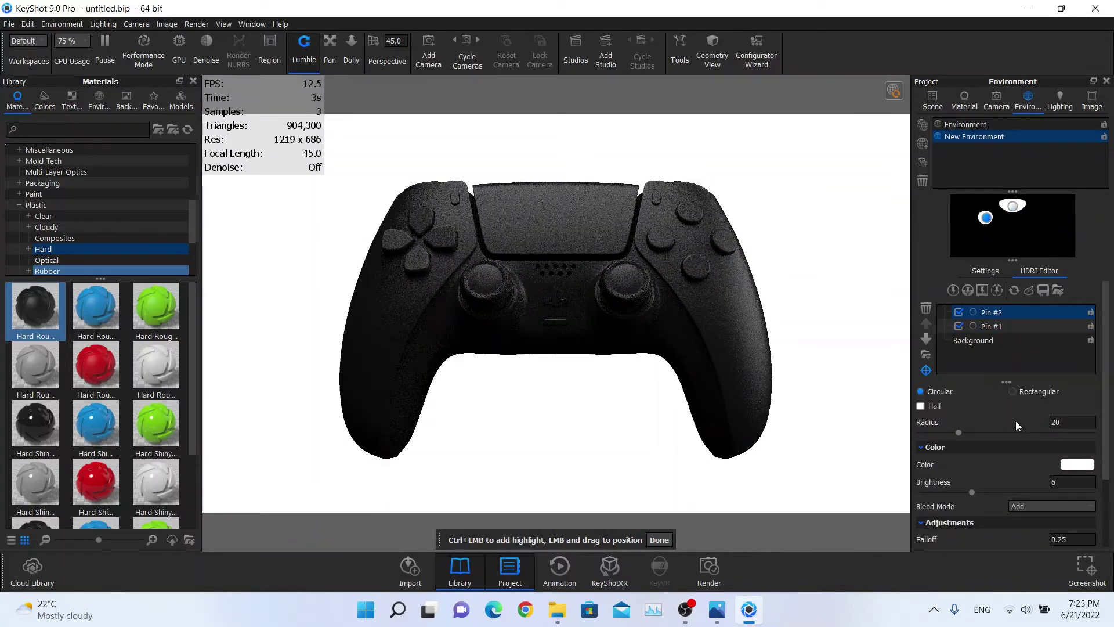
pyautogui.scroll(-3, 1016, 422)
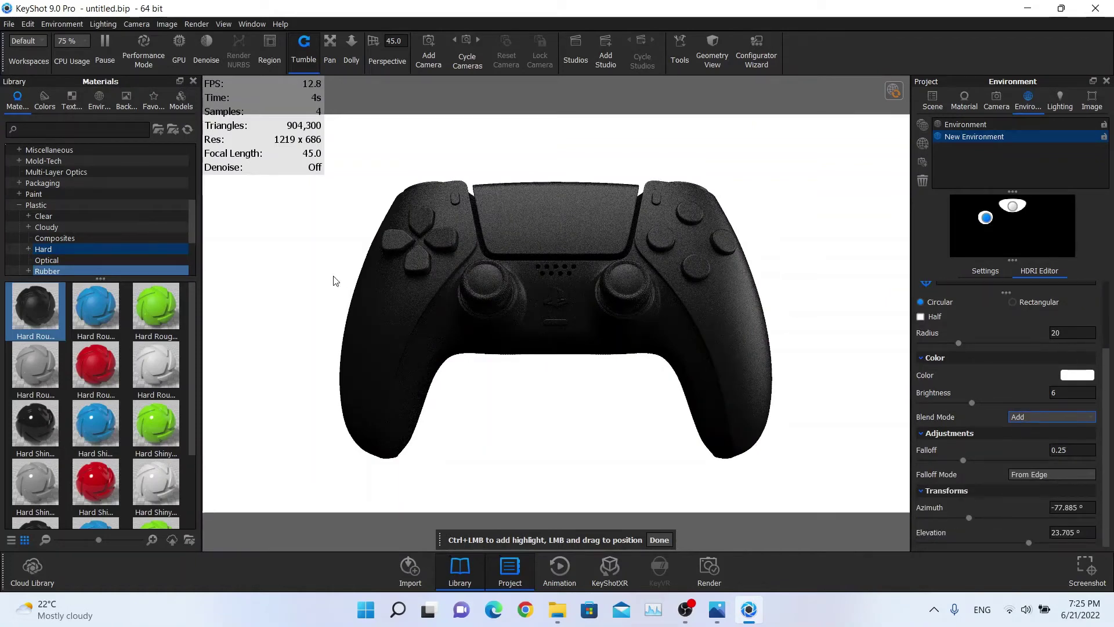
pyautogui.click(375, 262)
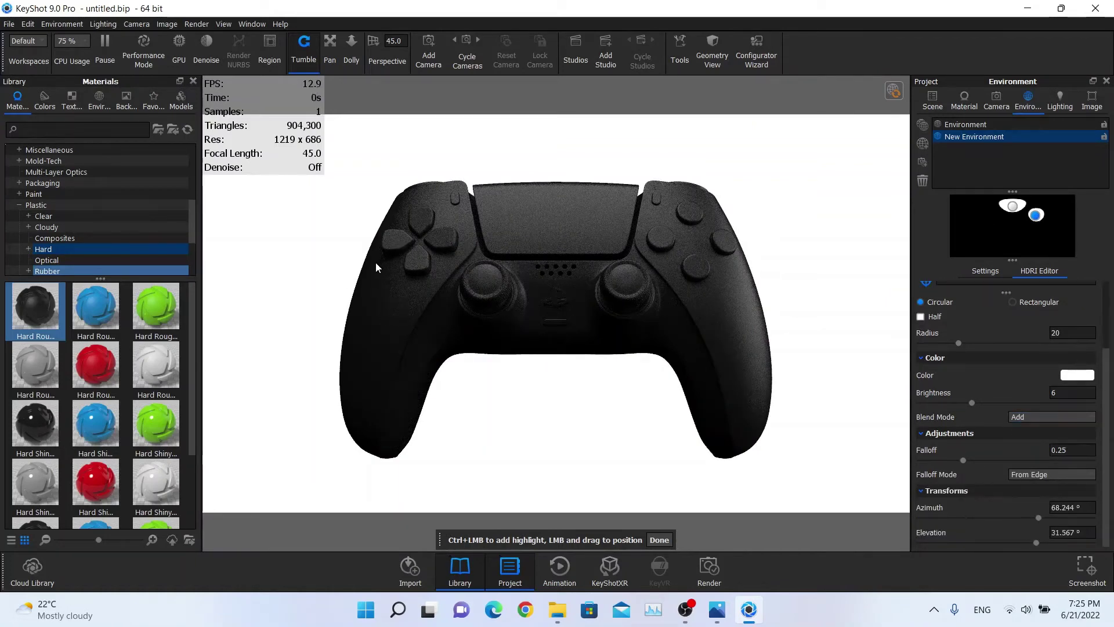
pyautogui.moveTo(368, 280); pyautogui.dragTo(369, 278)
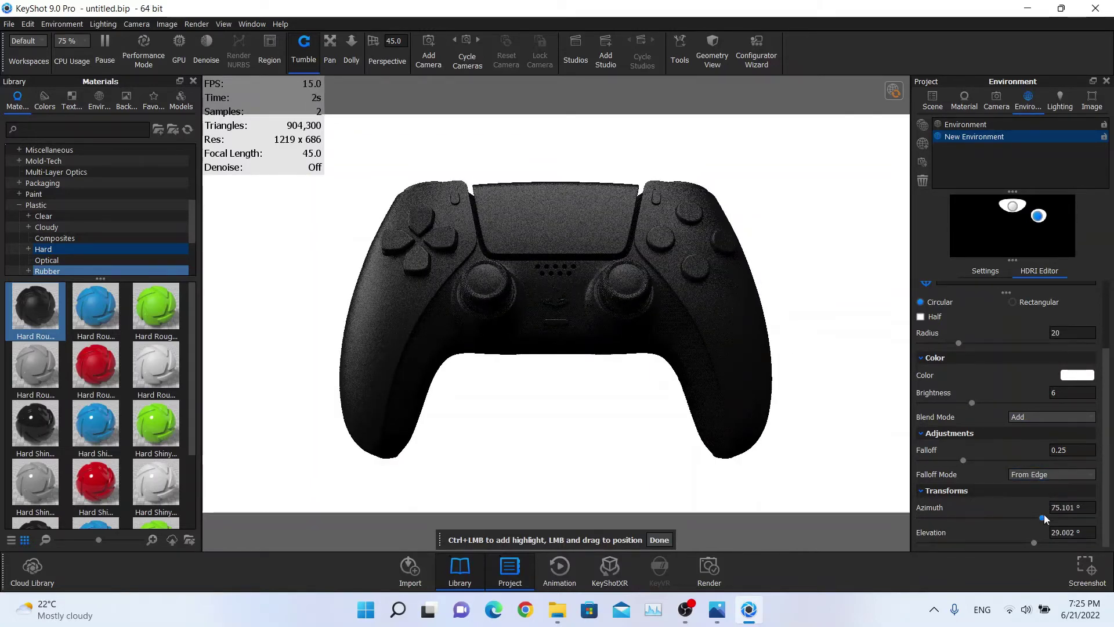
# Set Pin #2 to 92.52° azimuth and 28.62° elevation
pyautogui.moveTo(1043, 518); pyautogui.dragTo(1035, 519)
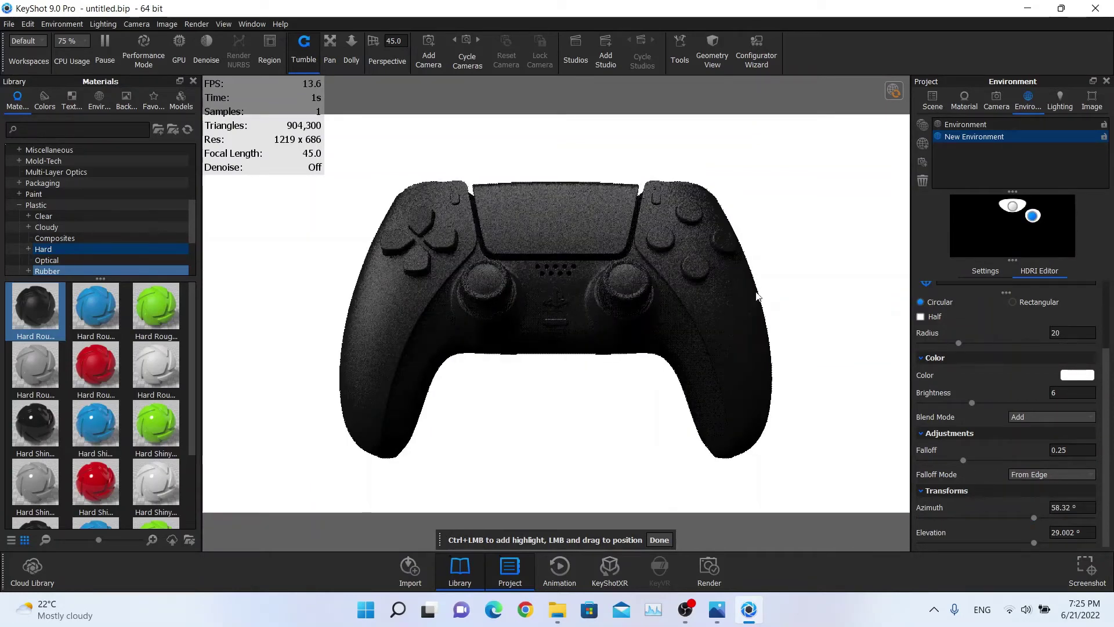
pyautogui.moveTo(1035, 517); pyautogui.dragTo(1053, 518)
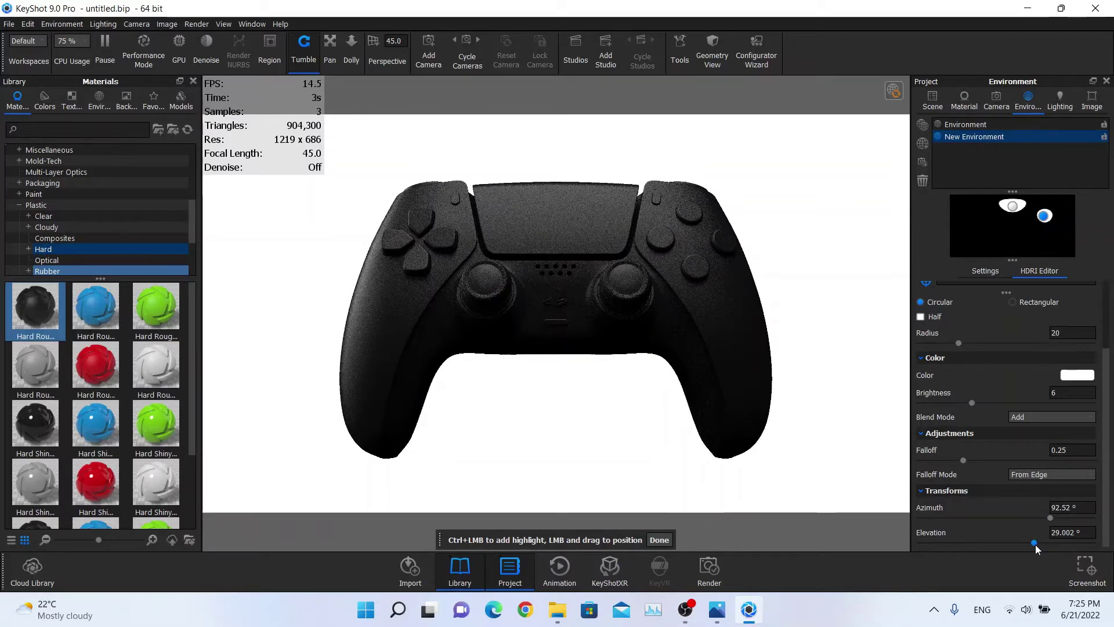
pyautogui.moveTo(1035, 541); pyautogui.dragTo(1036, 537)
pyautogui.moveTo(1035, 537); pyautogui.dragTo(1034, 537)
# Check the render against the red controller reference photo, then hide the photo
pyautogui.moveTo(717, 609)
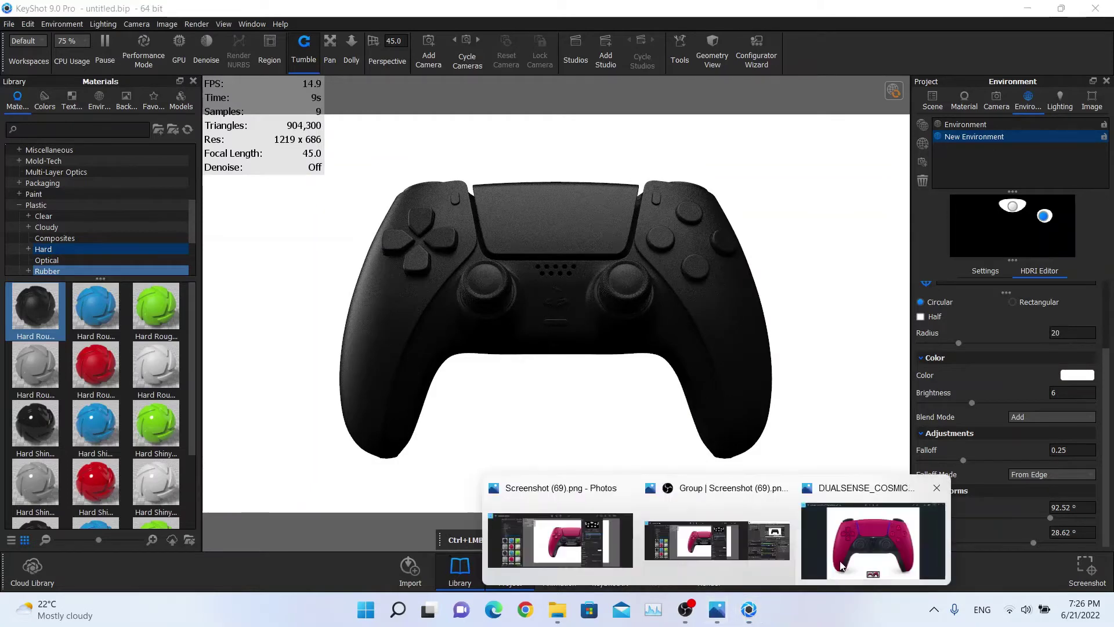
pyautogui.click(842, 566)
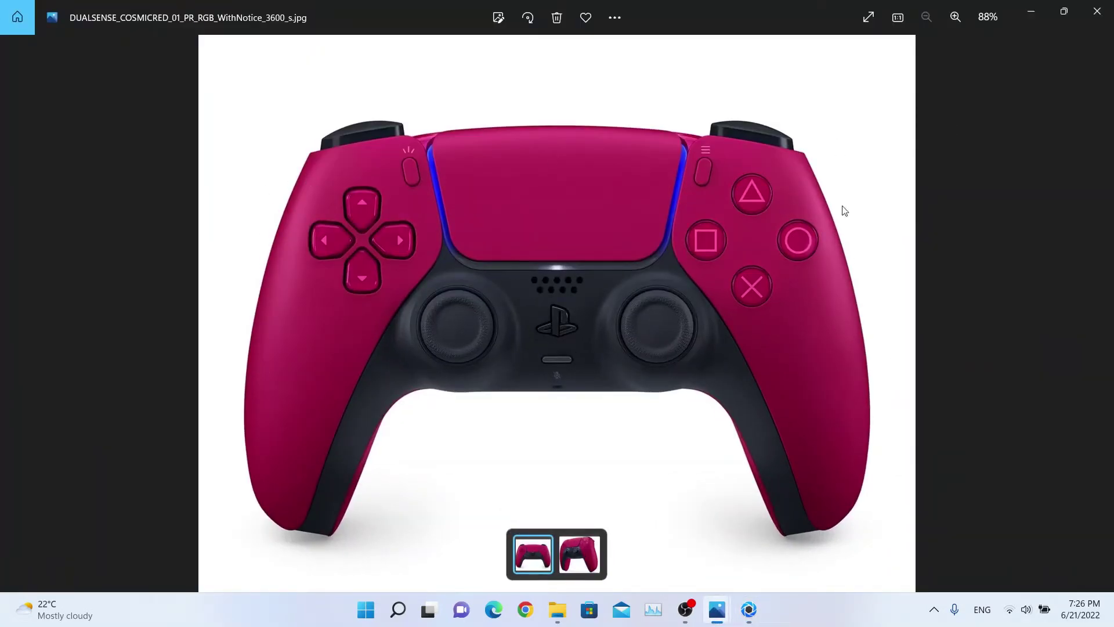
pyautogui.click(1030, 11)
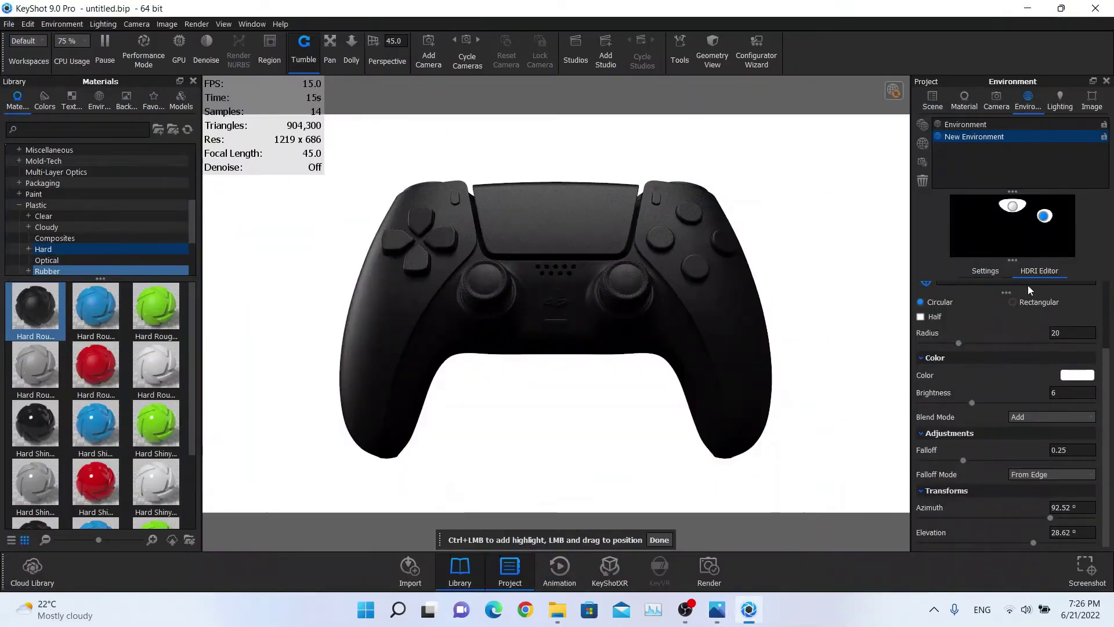
pyautogui.scroll(2, 1044, 346)
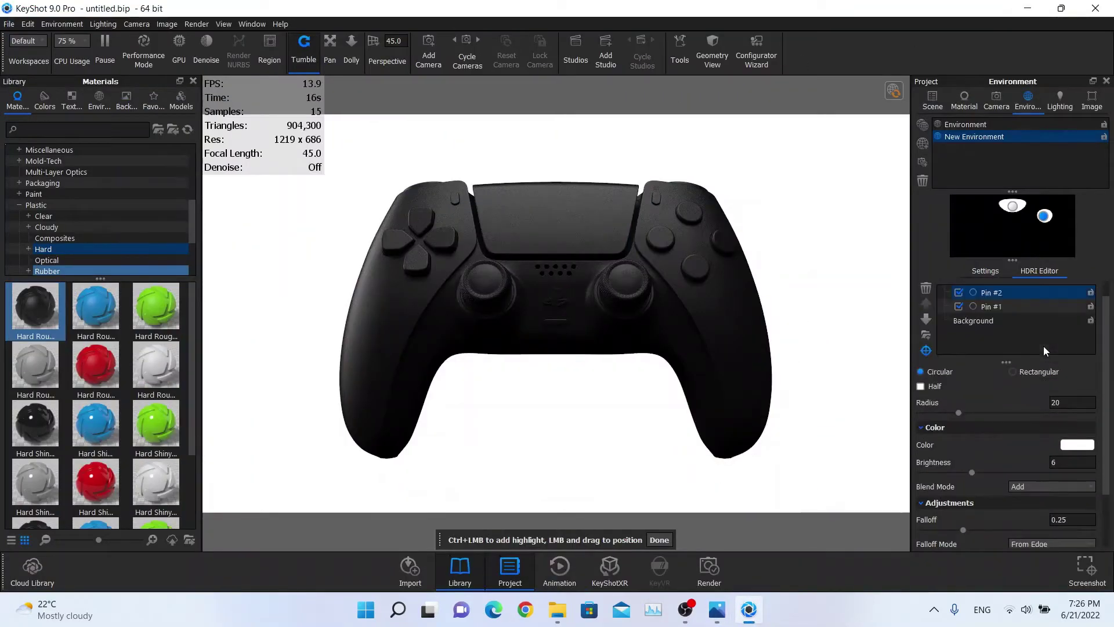
pyautogui.rightClick(1045, 218)
pyautogui.click(1070, 239)
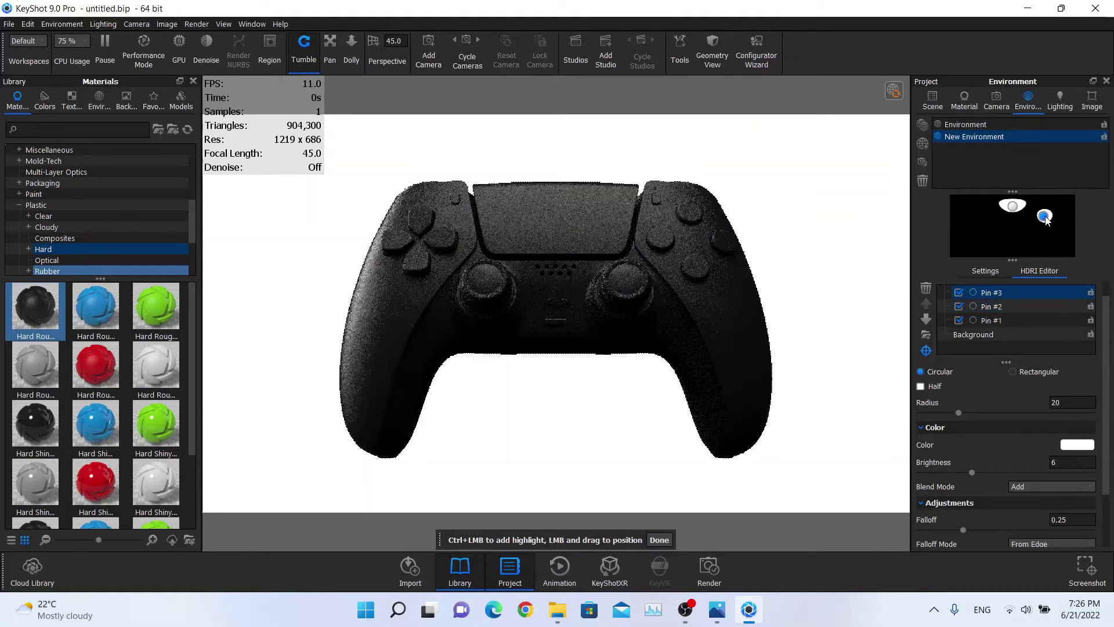
pyautogui.scroll(-2, 1035, 401)
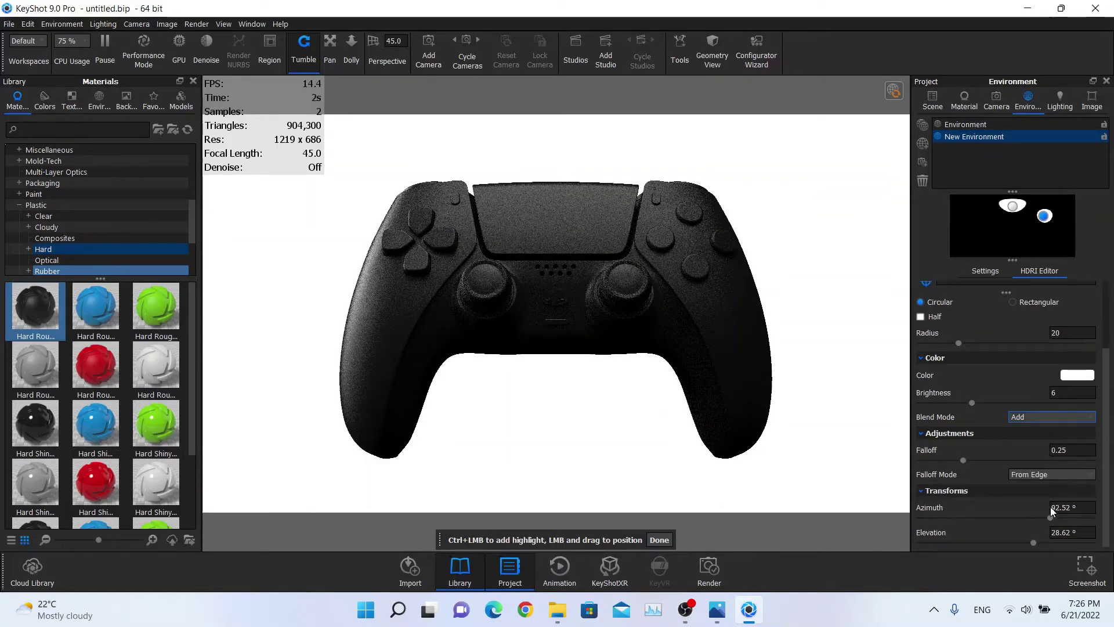
pyautogui.write('-')
pyautogui.press('Return')
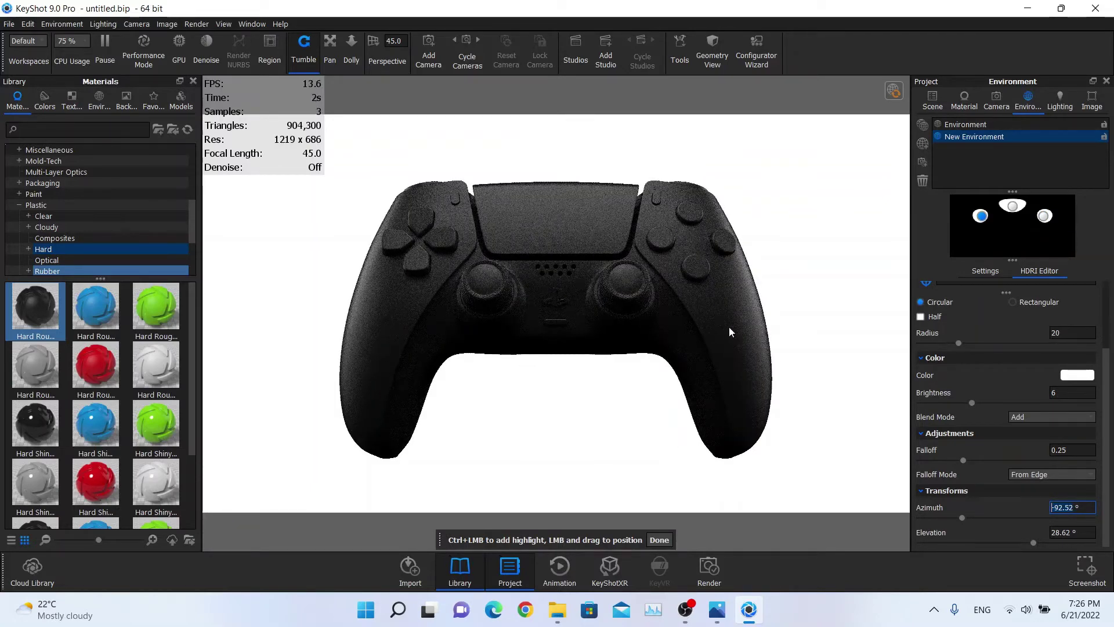
pyautogui.scroll(3, 963, 388)
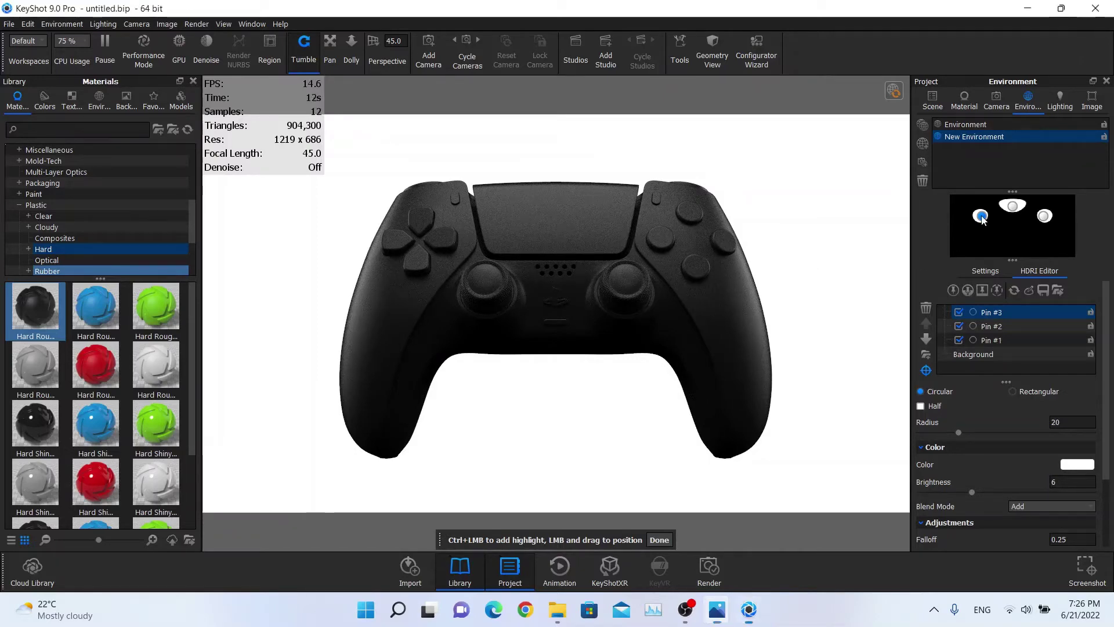
# Duplicate a highlight, place it on the controller's right grip, and set falloff 1
pyautogui.rightClick(995, 234)
pyautogui.click(1002, 238)
pyautogui.moveTo(1007, 233); pyautogui.dragTo(1058, 241)
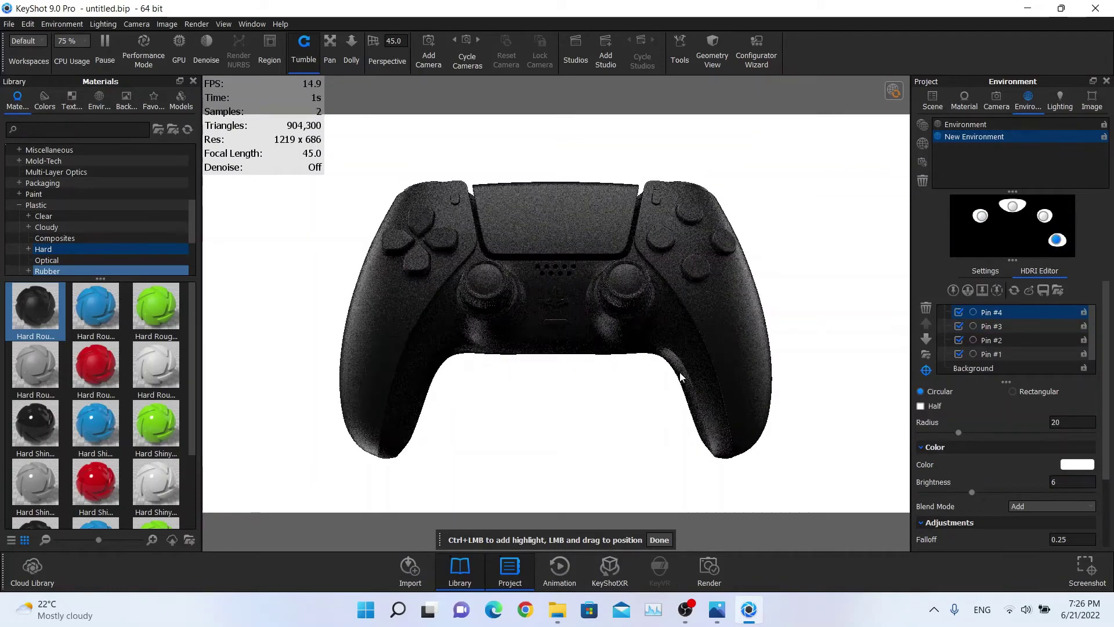
pyautogui.click(691, 399)
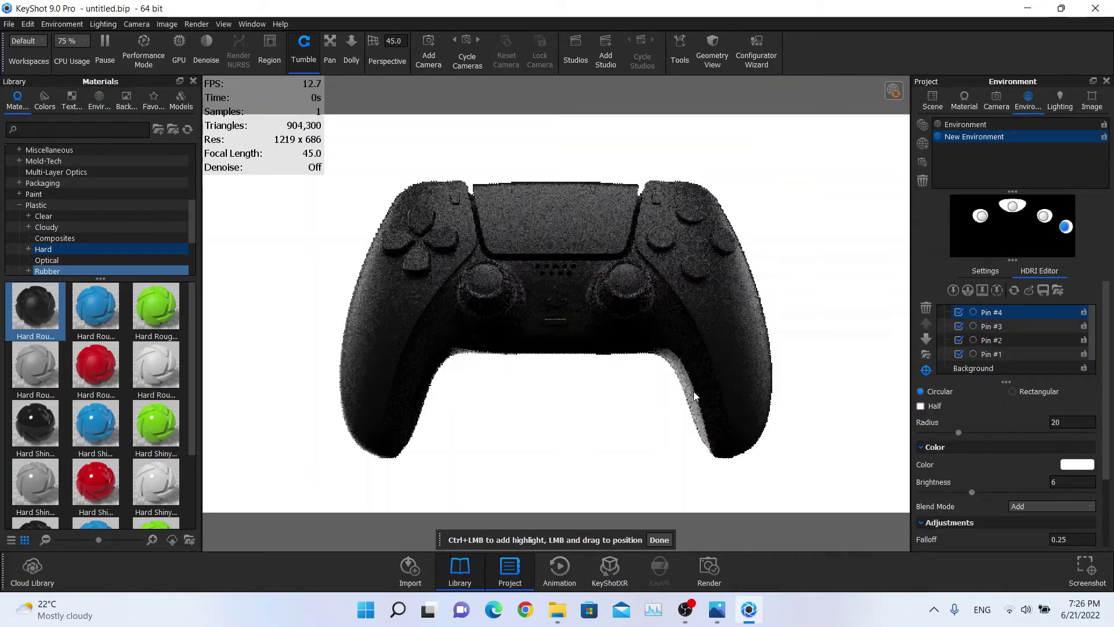
pyautogui.scroll(-2, 1018, 455)
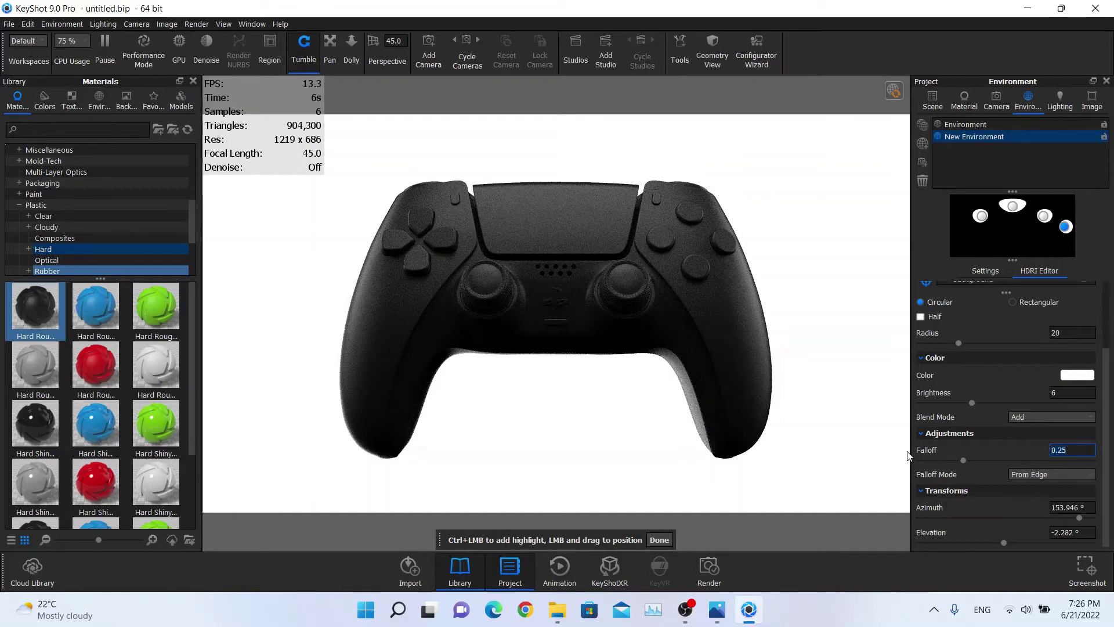
pyautogui.press('Return')
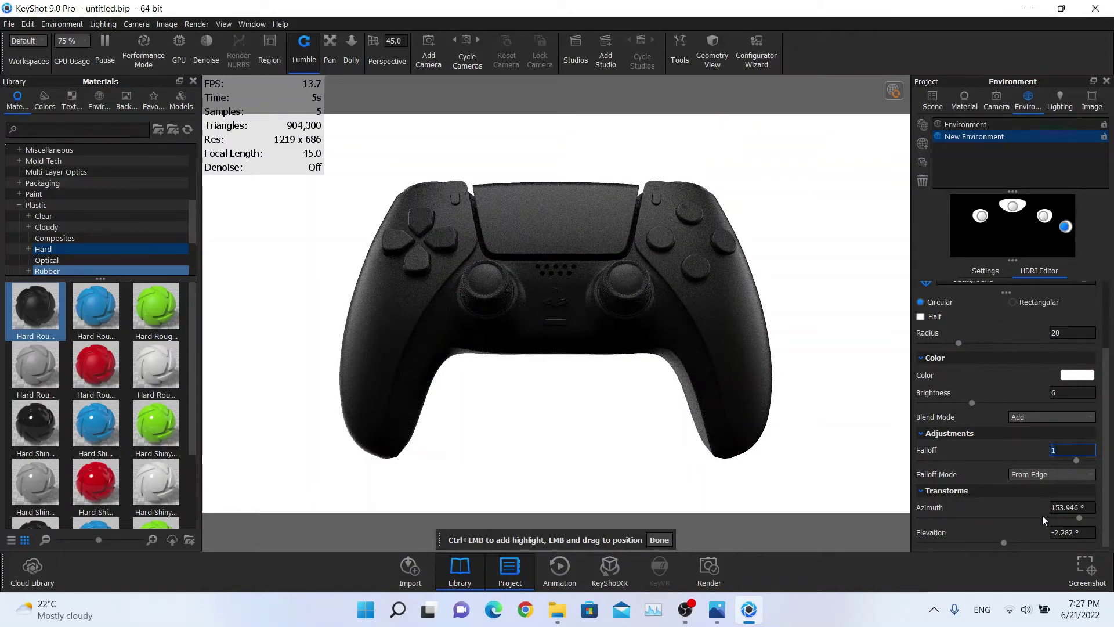
# Set the fourth highlight to 85.7° azimuth at −42.48° elevation
pyautogui.moveTo(1078, 517); pyautogui.dragTo(969, 541)
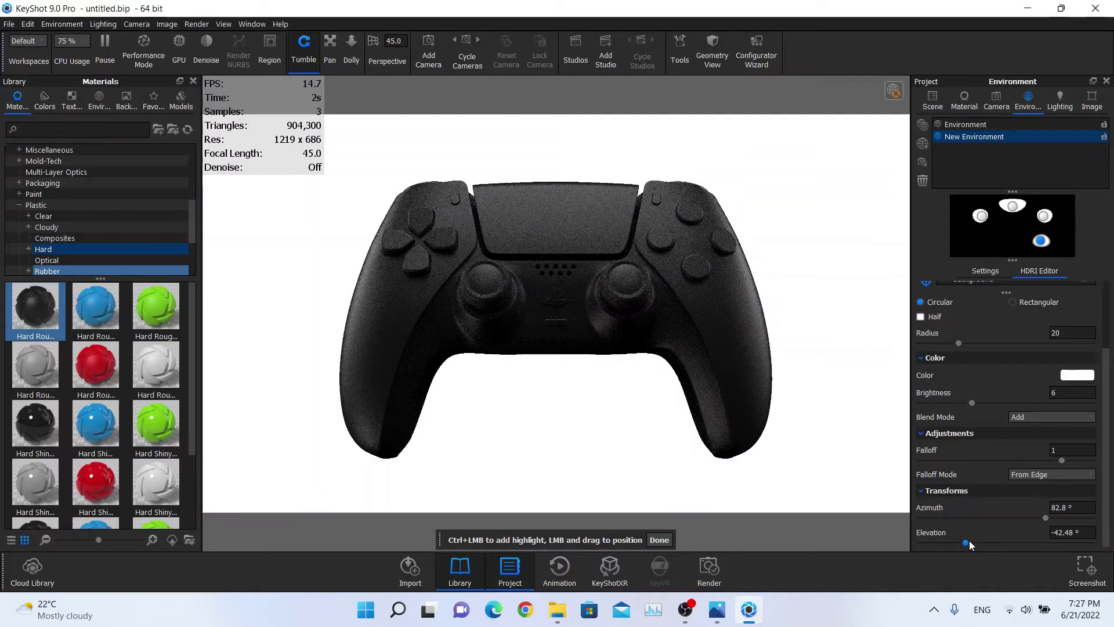
pyautogui.moveTo(1047, 519); pyautogui.dragTo(1047, 519)
pyautogui.click(1068, 508)
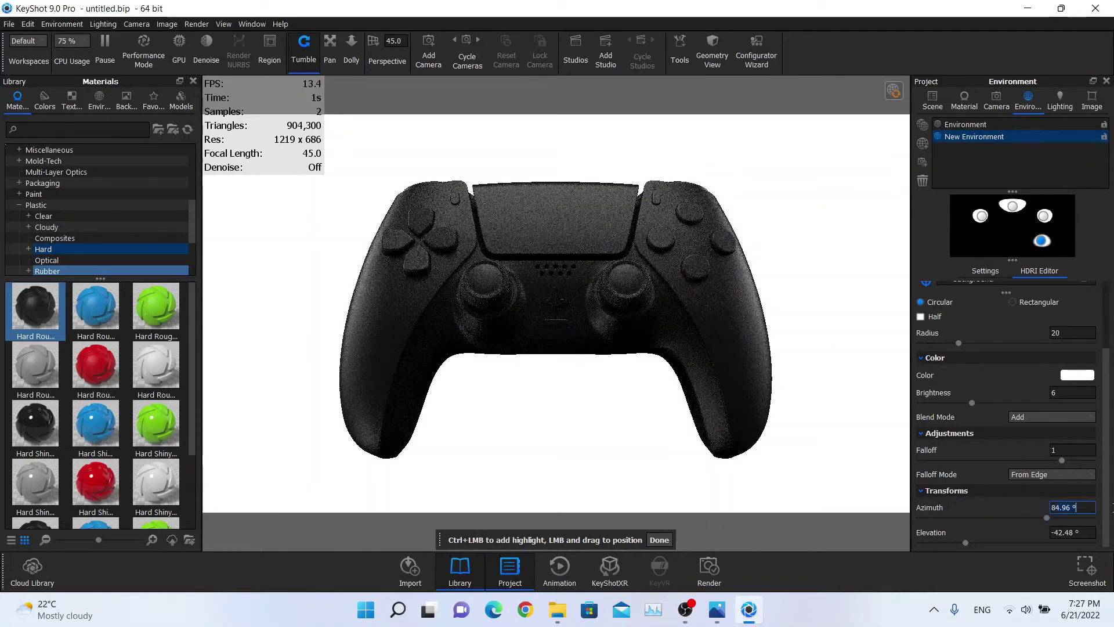
pyautogui.write('85')
pyautogui.press('Return')
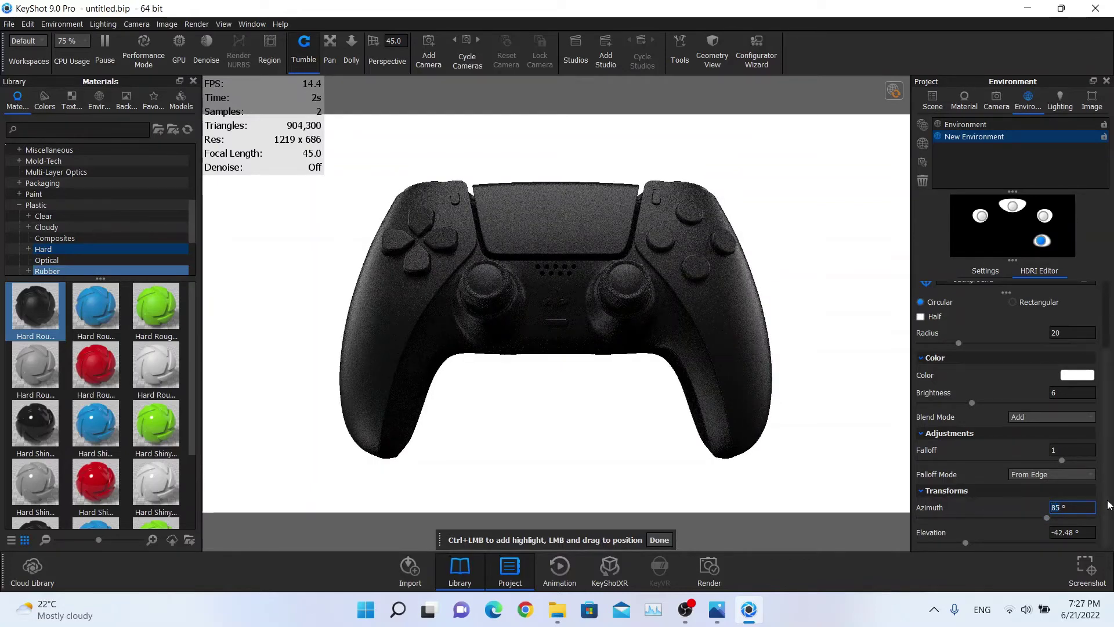
pyautogui.write('85.7')
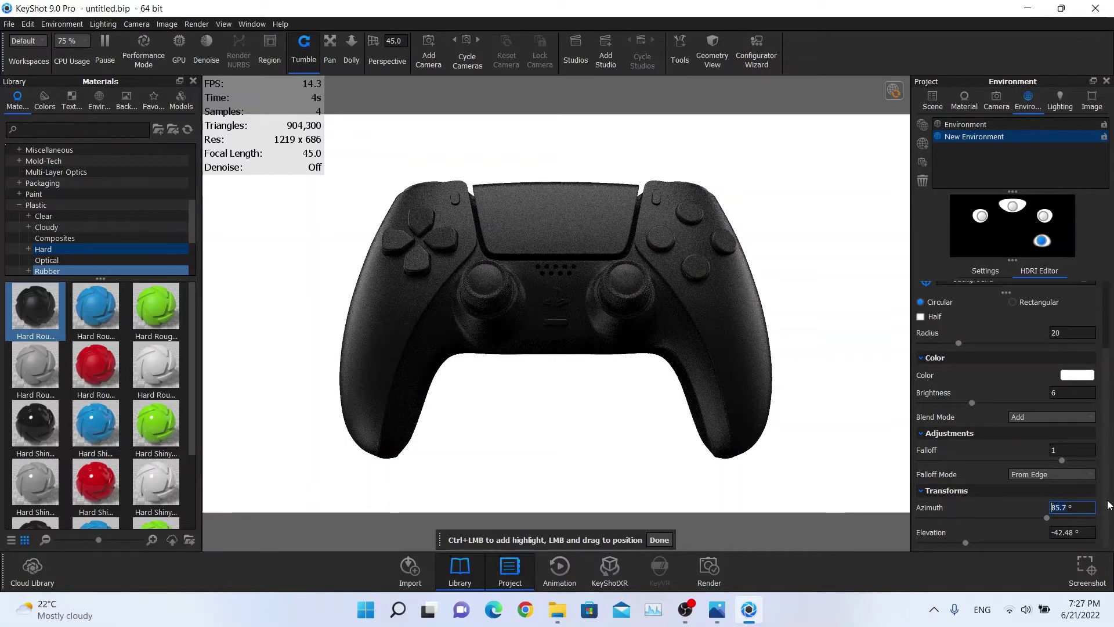
pyautogui.press('Return')
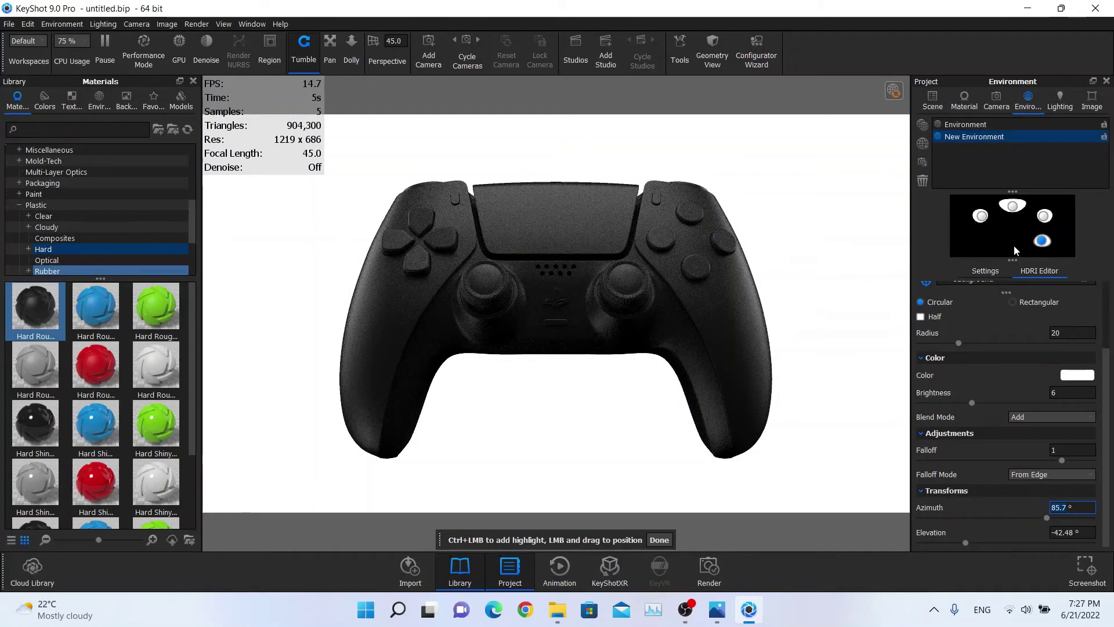
# Duplicate the lower-right highlight and negate its azimuth to −85.7° to mirror it
pyautogui.rightClick(1043, 244)
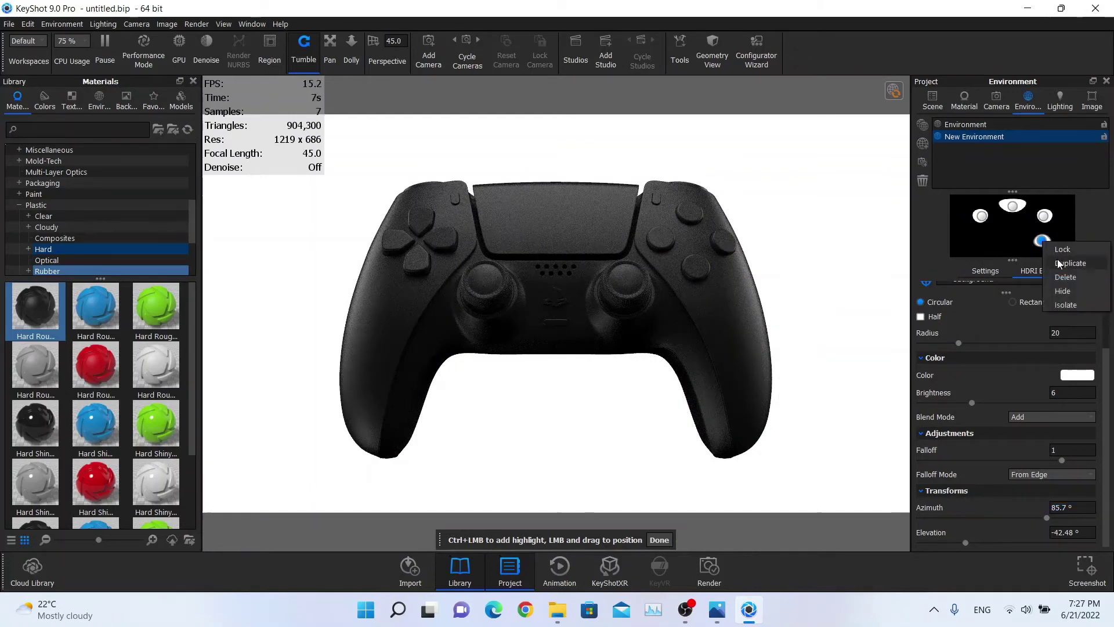
pyautogui.click(1054, 248)
pyautogui.click(1043, 241)
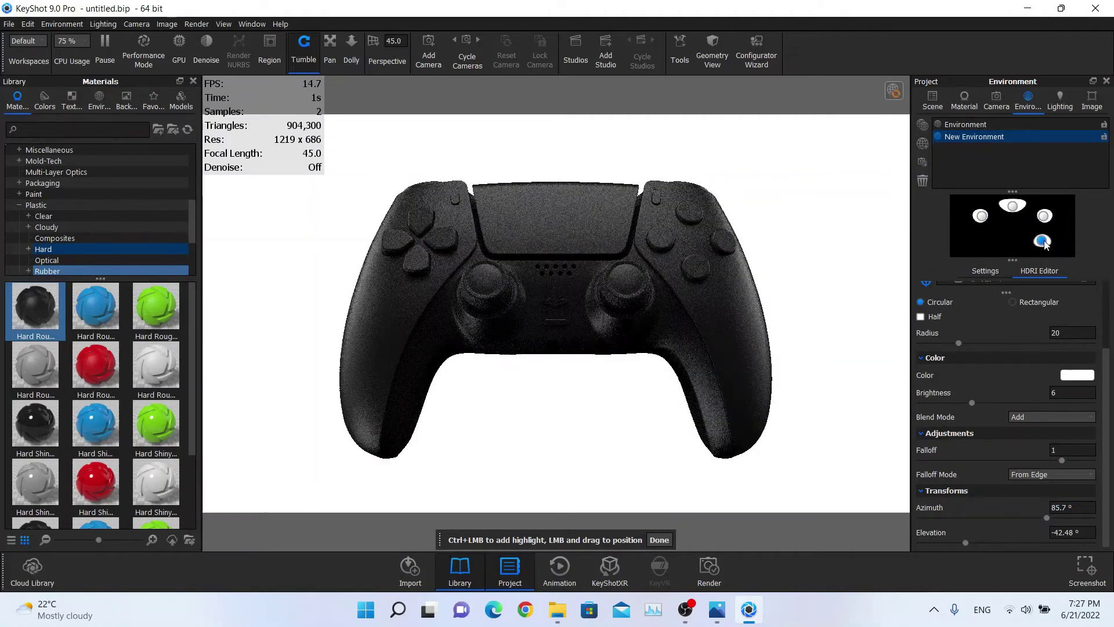
pyautogui.click(1054, 506)
pyautogui.write('-')
pyautogui.press('Return')
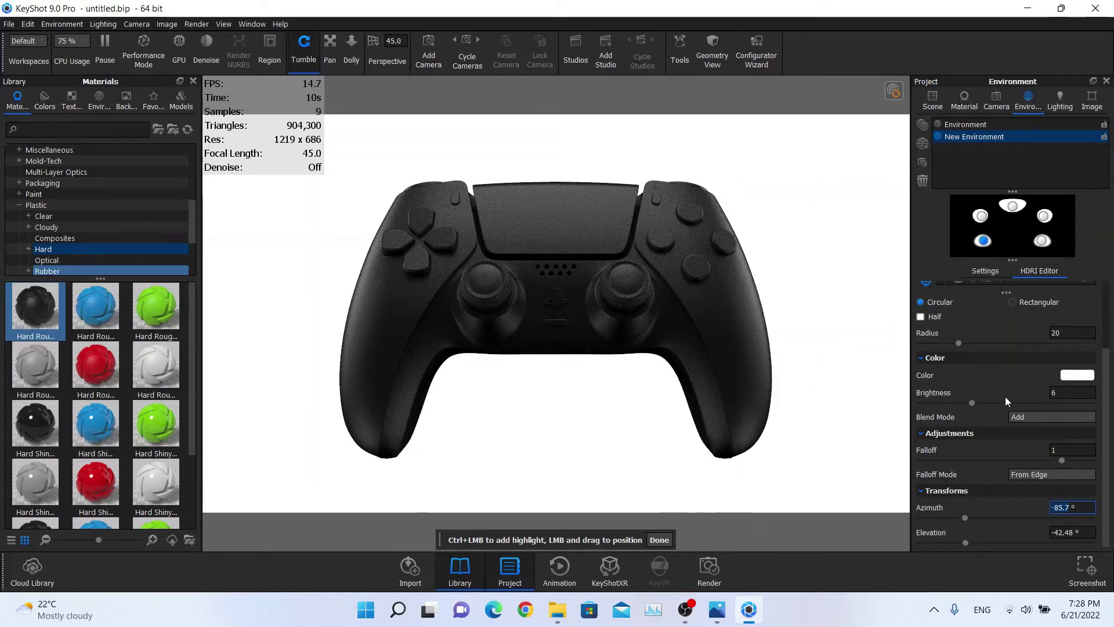
pyautogui.scroll(2, 1005, 398)
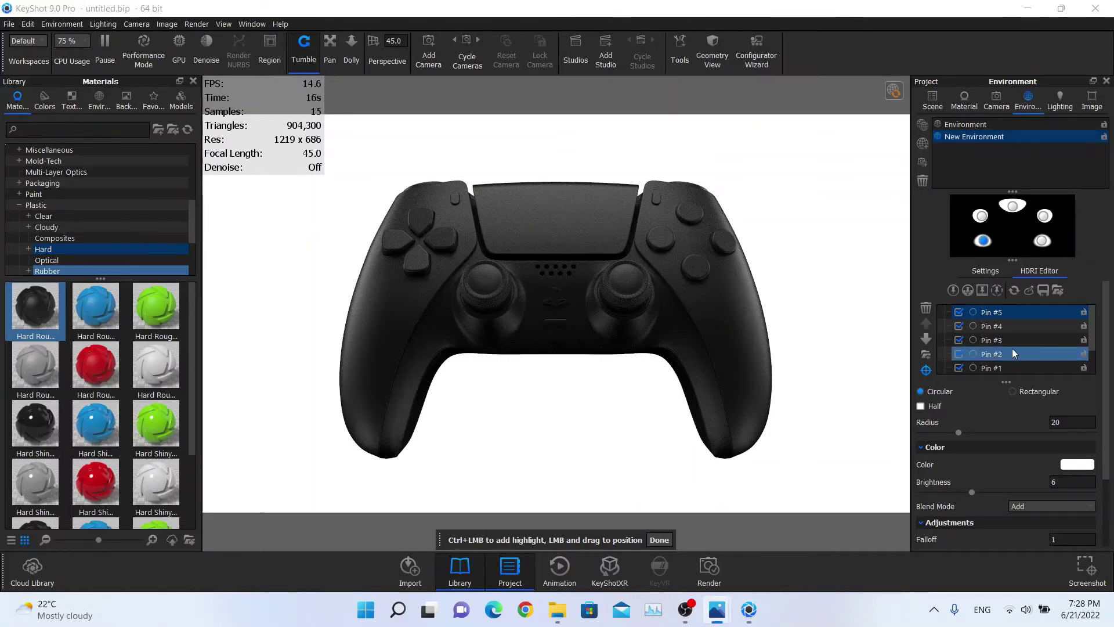
# Duplicate a highlight and move the copy to the upper right of the HDRI
pyautogui.rightClick(985, 244)
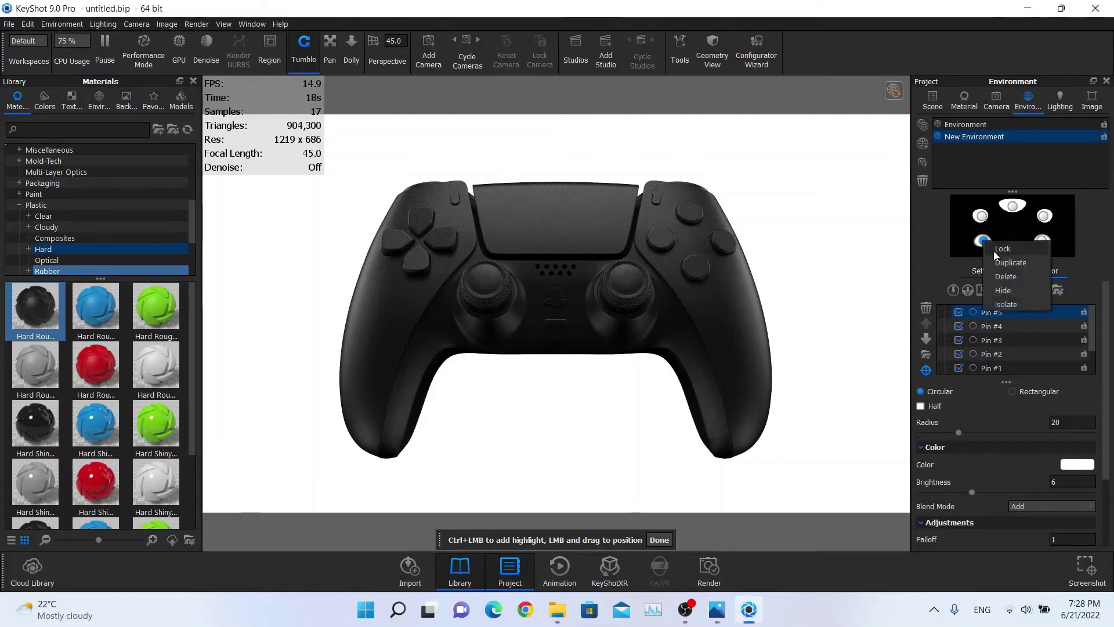
pyautogui.click(1004, 258)
pyautogui.moveTo(1013, 234); pyautogui.dragTo(1067, 228)
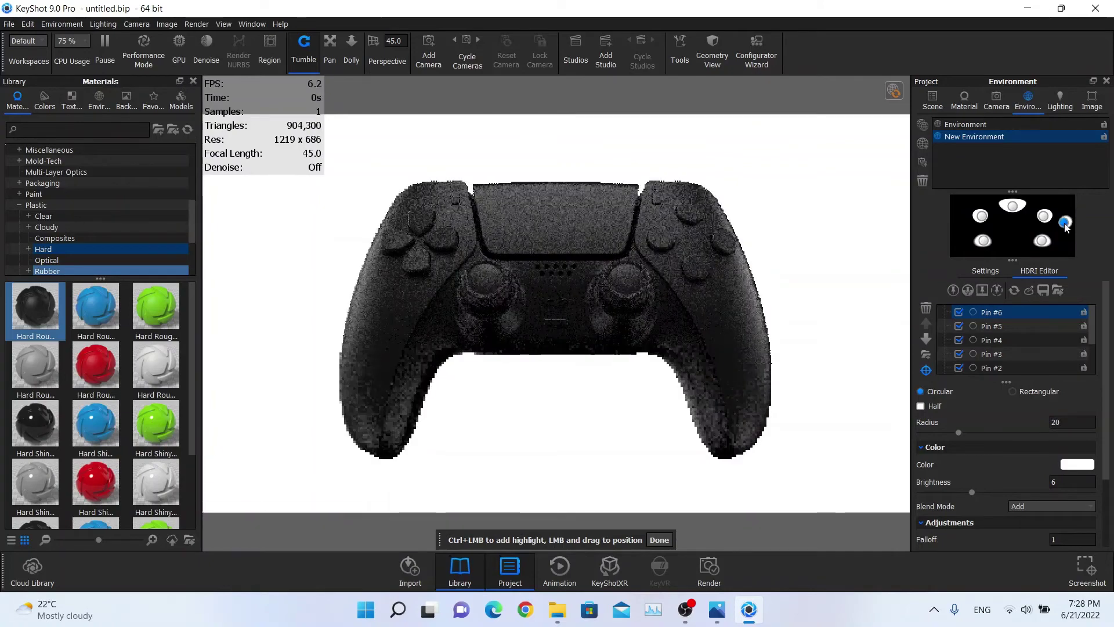
pyautogui.moveTo(1067, 227); pyautogui.dragTo(1063, 229)
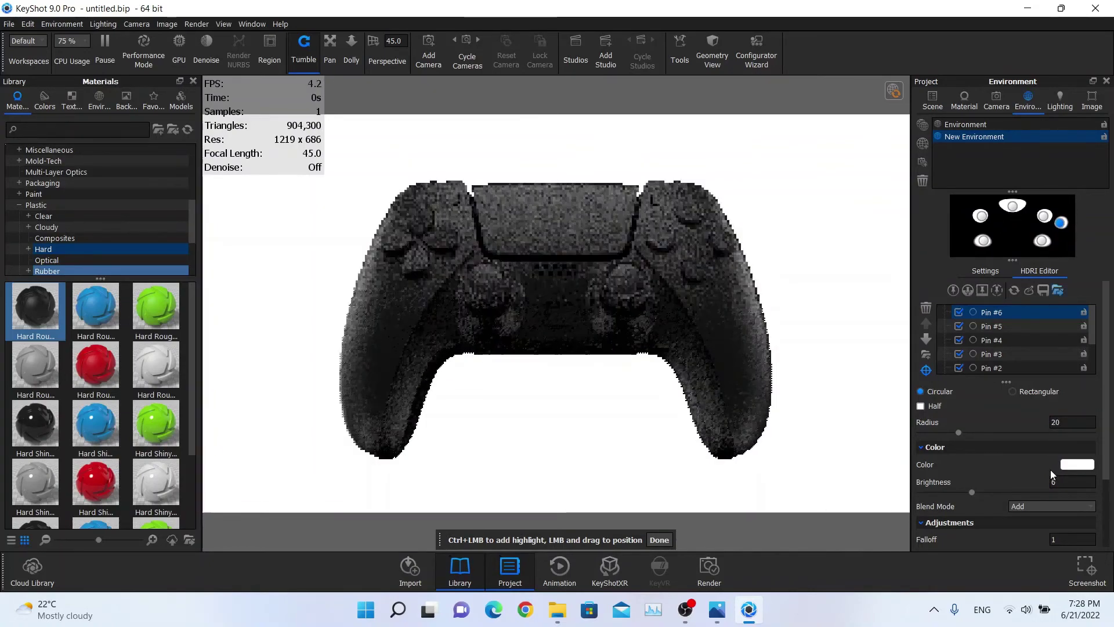
# Try brightness values 20, 30 and 40, settling the sixth highlight at brightness 2
pyautogui.doubleClick(1073, 482)
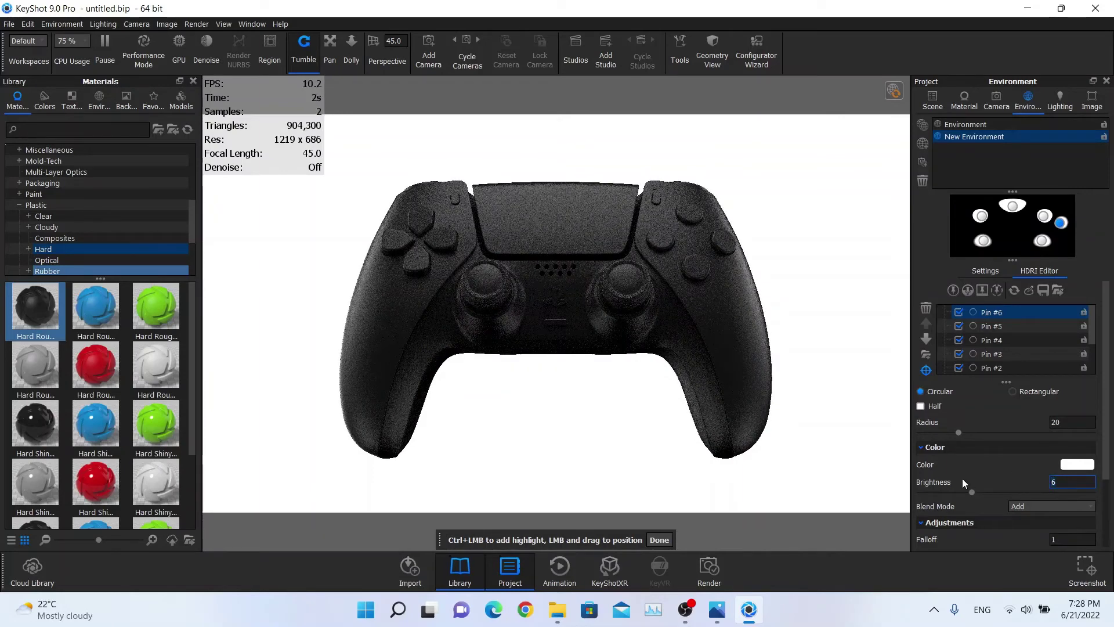
pyautogui.write('20')
pyautogui.press('Return')
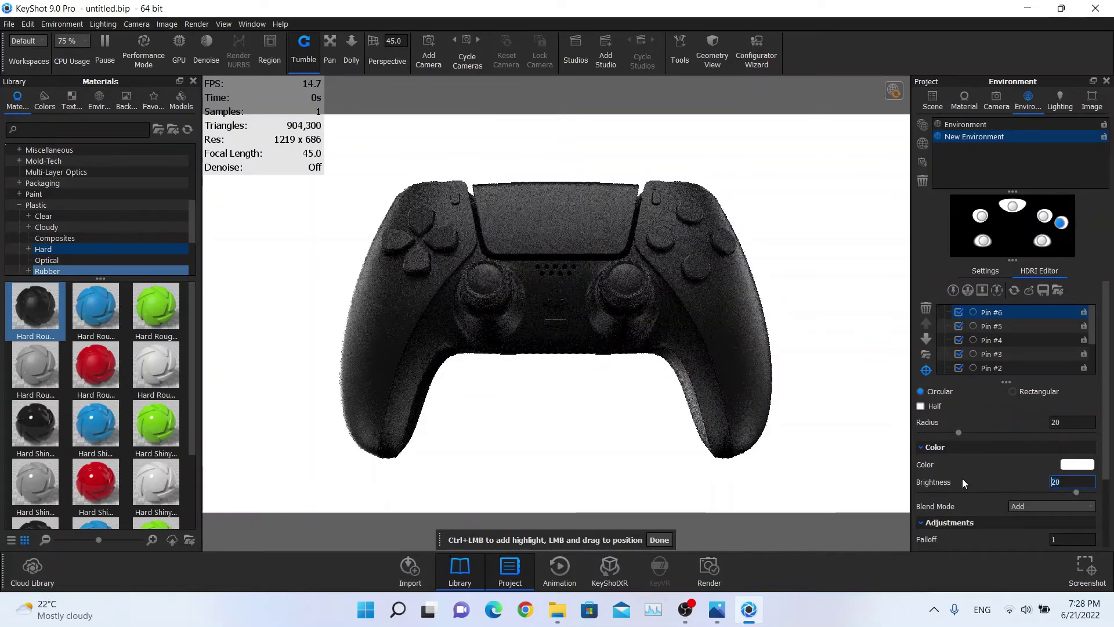
pyautogui.press('BackSpace')
pyautogui.press('BackSpace')
pyautogui.write('30')
pyautogui.press('Return')
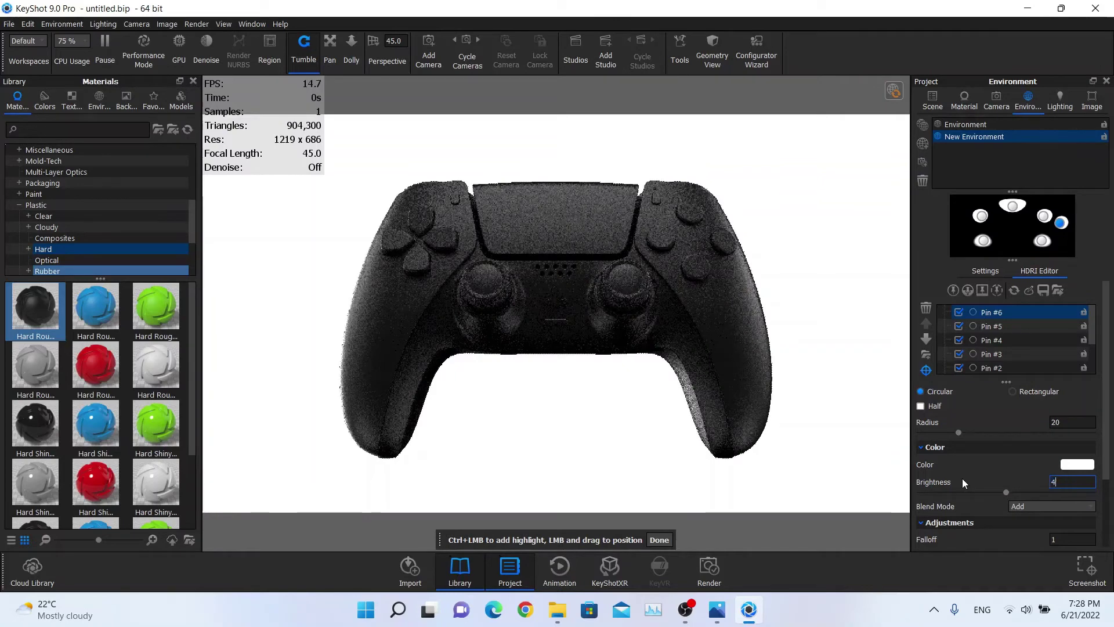
pyautogui.press('BackSpace')
pyautogui.press('BackSpace')
pyautogui.write('40')
pyautogui.press('Return')
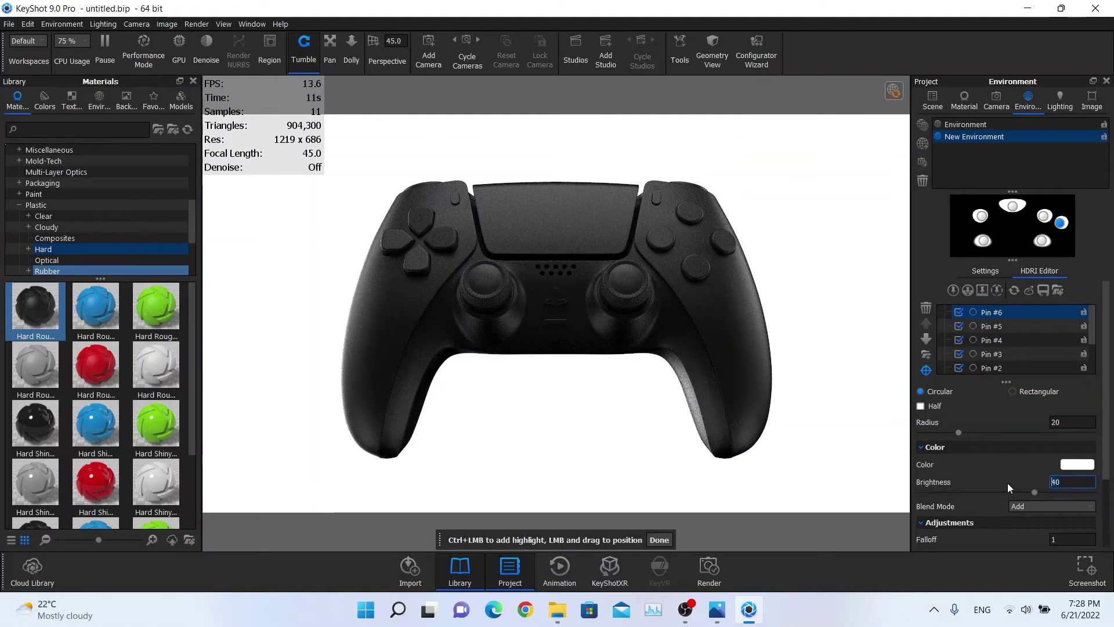
pyautogui.write('2')
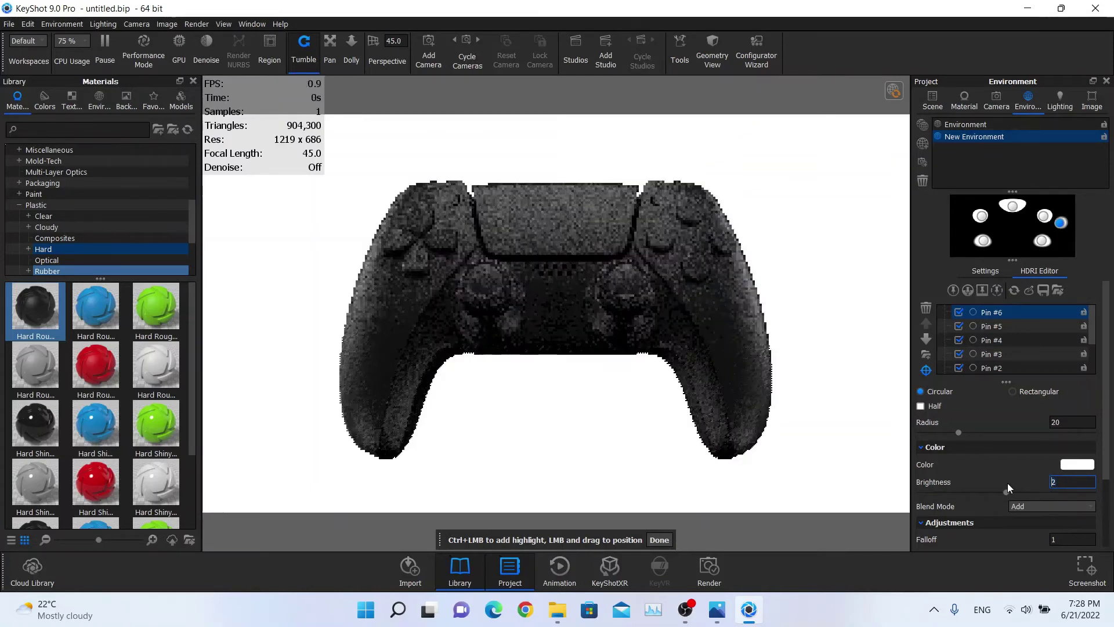
# Adjust the sixth highlight's azimuth to about 155.52° at 14.58° elevation
pyautogui.scroll(-1, 1008, 483)
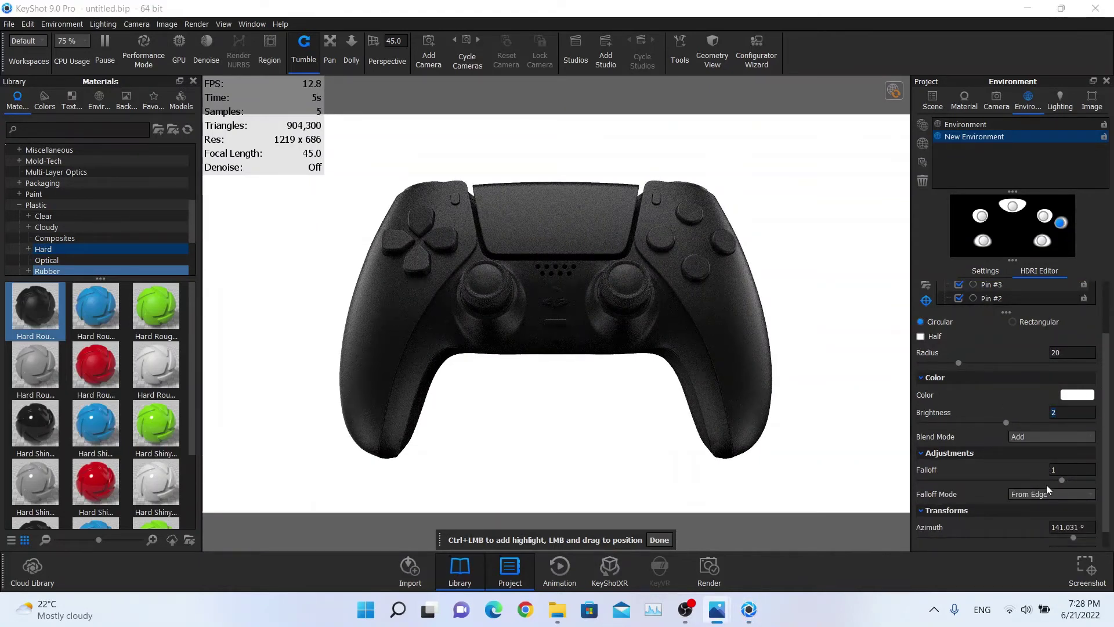
pyautogui.moveTo(1072, 539); pyautogui.dragTo(1077, 539)
pyautogui.moveTo(1081, 541); pyautogui.dragTo(1022, 541)
pyautogui.scroll(-1, 1033, 507)
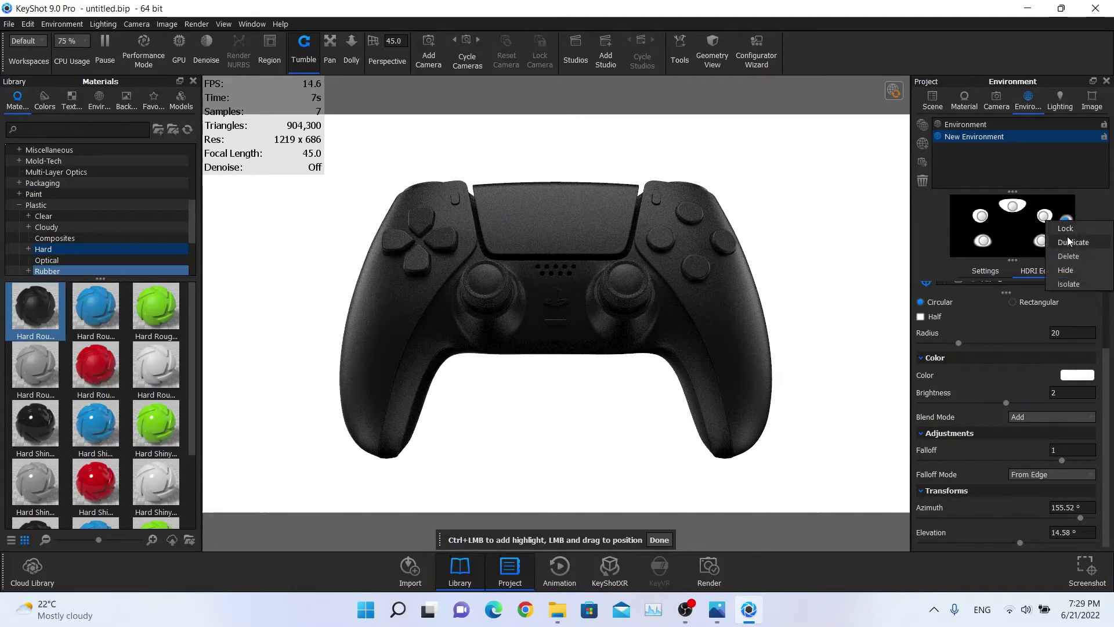
# Duplicate the far-right highlight and flip its azimuth to −155.52°
pyautogui.click(1066, 222)
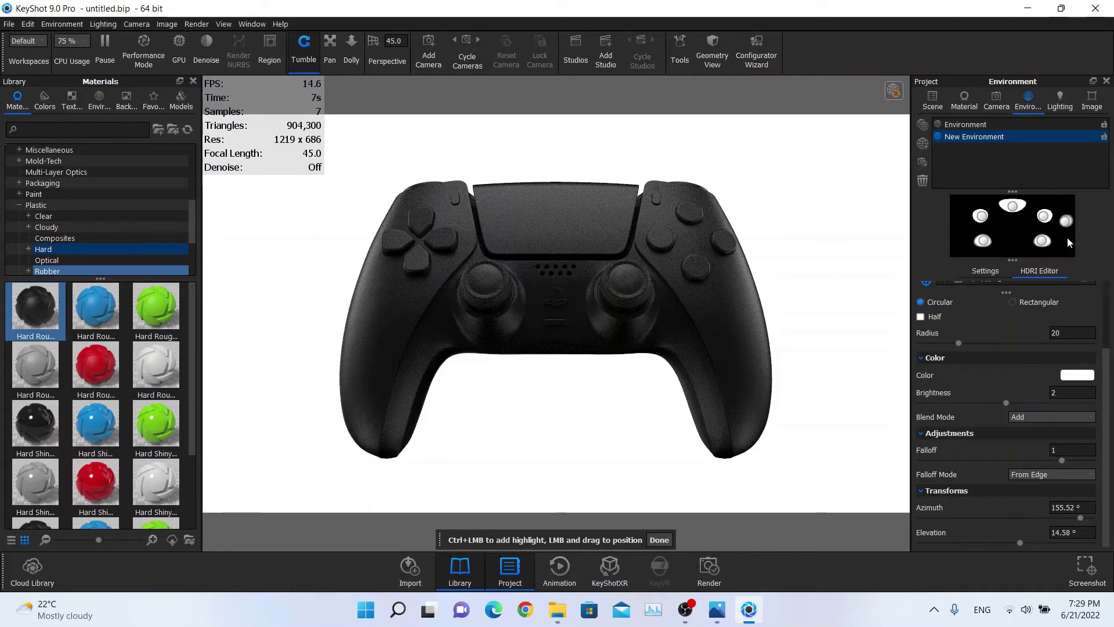
pyautogui.click(1053, 508)
pyautogui.write('-')
pyautogui.press('Return')
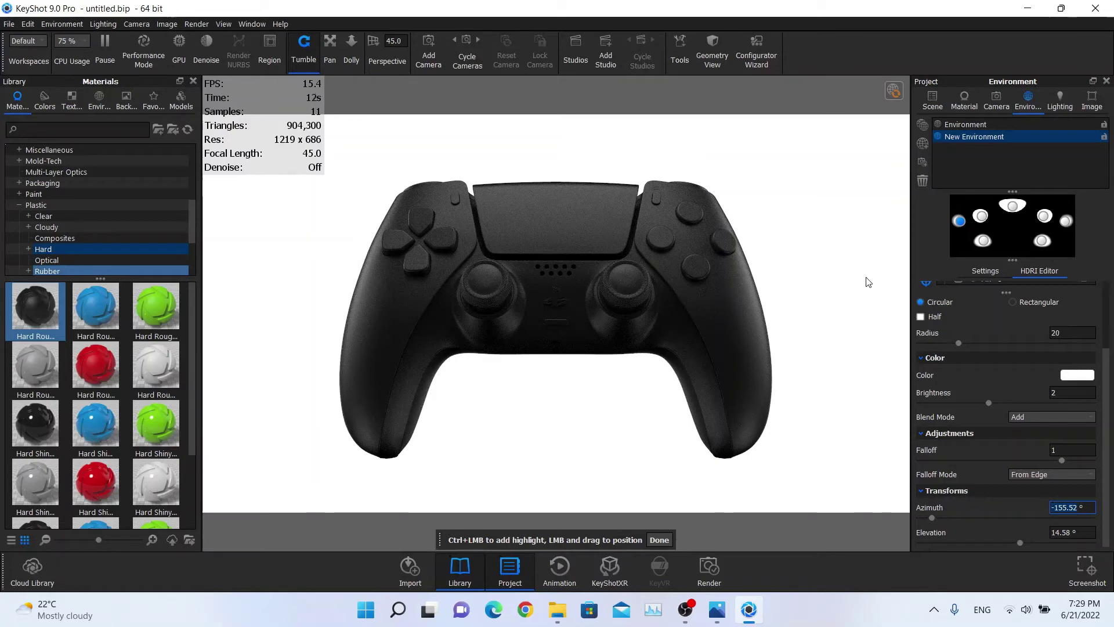
# Duplicate a highlight, aim it at the controller's lower centre, and set brightness 7
pyautogui.click(960, 227)
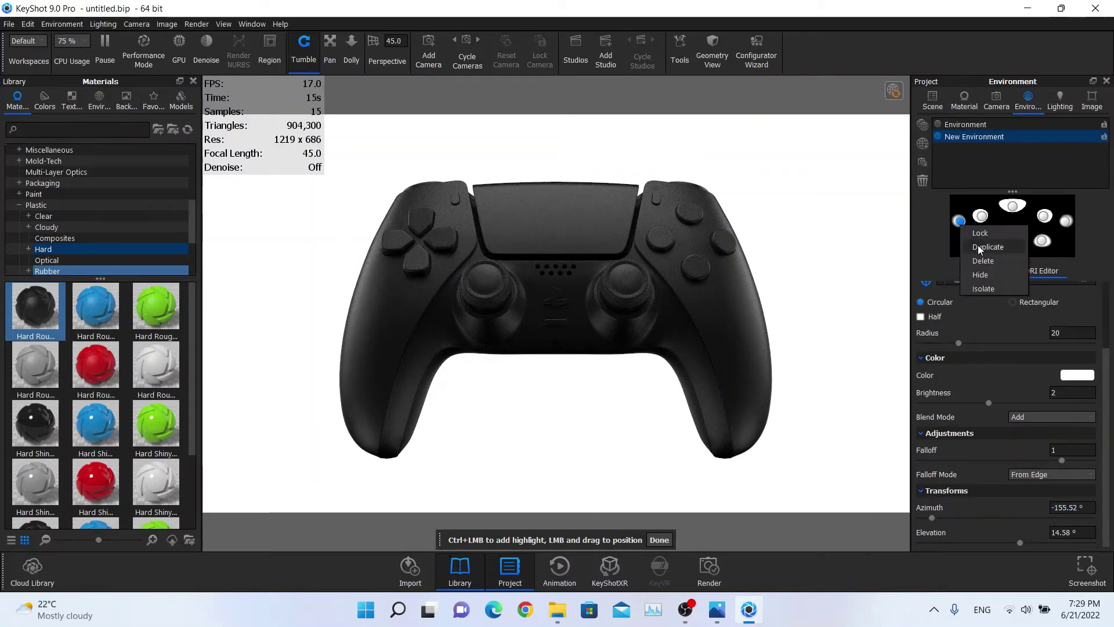
pyautogui.keyDown('ctrl'); pyautogui.click(1011, 245); pyautogui.keyUp('ctrl')
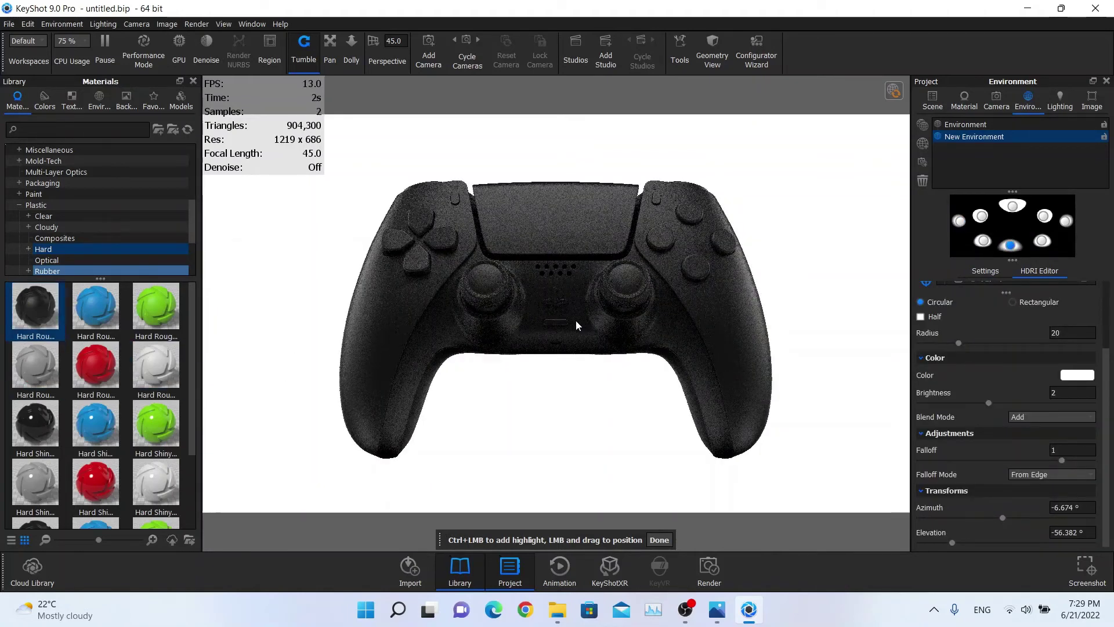
pyautogui.click(564, 333)
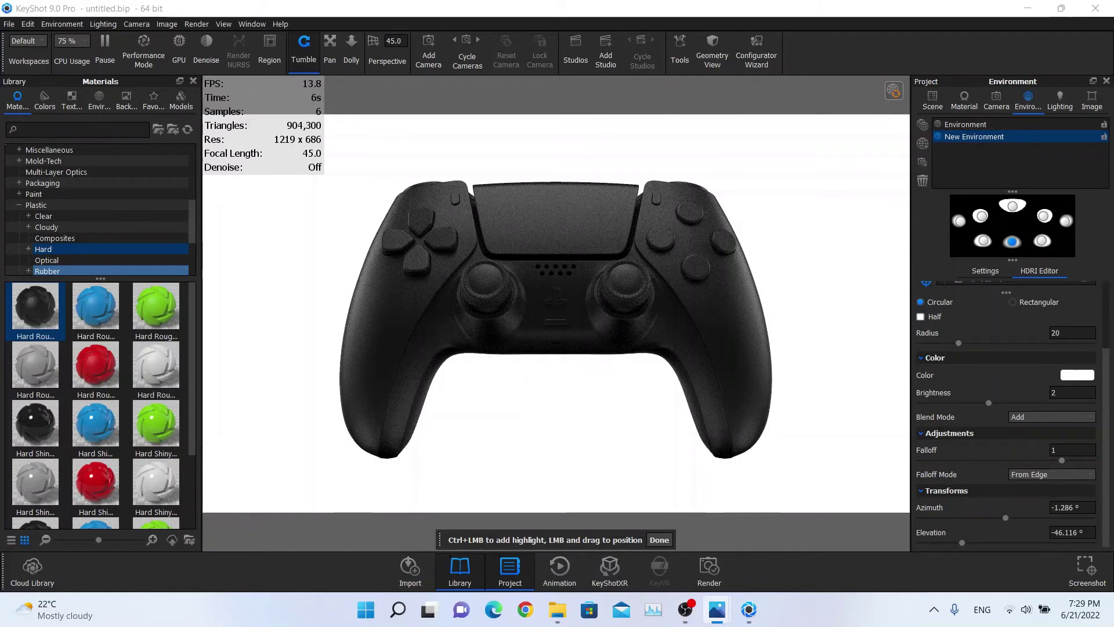
pyautogui.doubleClick(1083, 395)
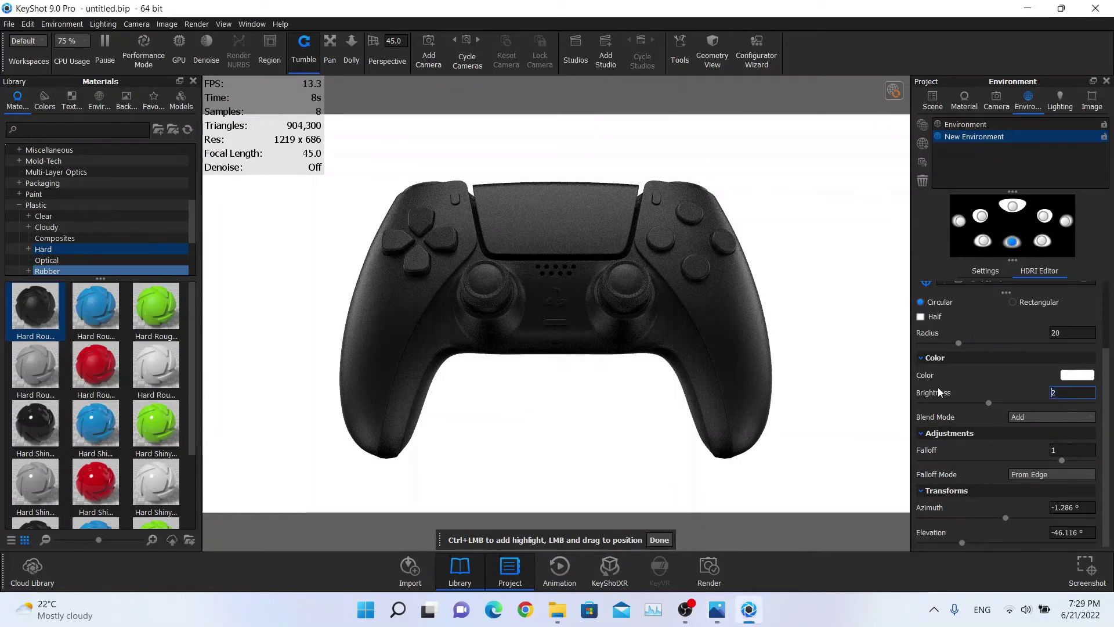
pyautogui.write('7')
pyautogui.press('Return')
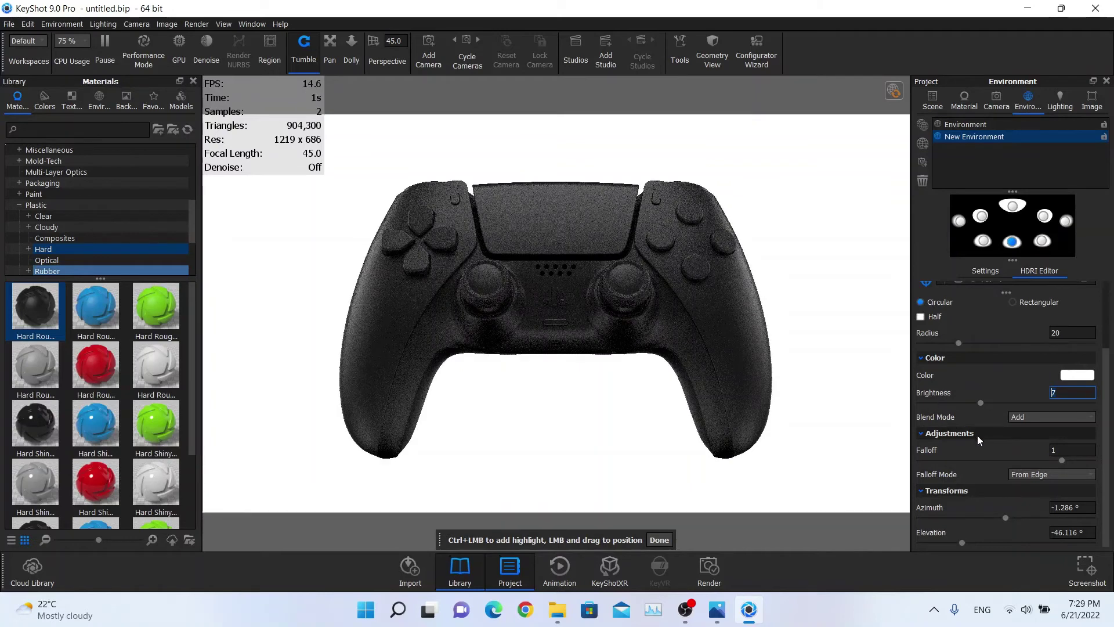
# Fine-tune the lower-centre highlight to about −1.08° azimuth and −37.62° elevation
pyautogui.click(568, 338)
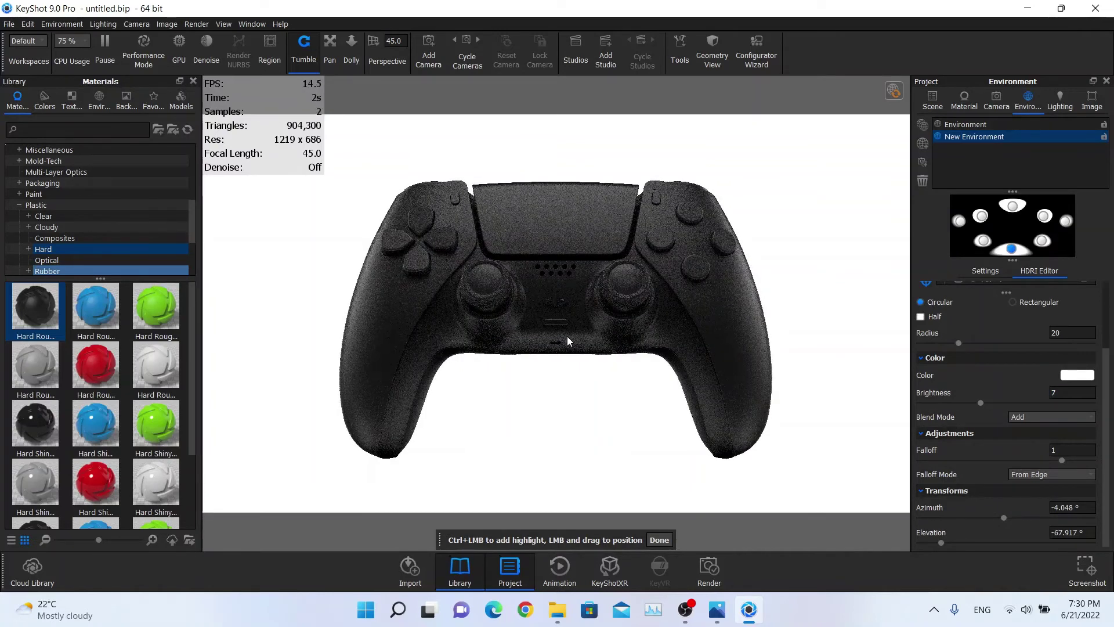
pyautogui.click(567, 336)
pyautogui.click(566, 332)
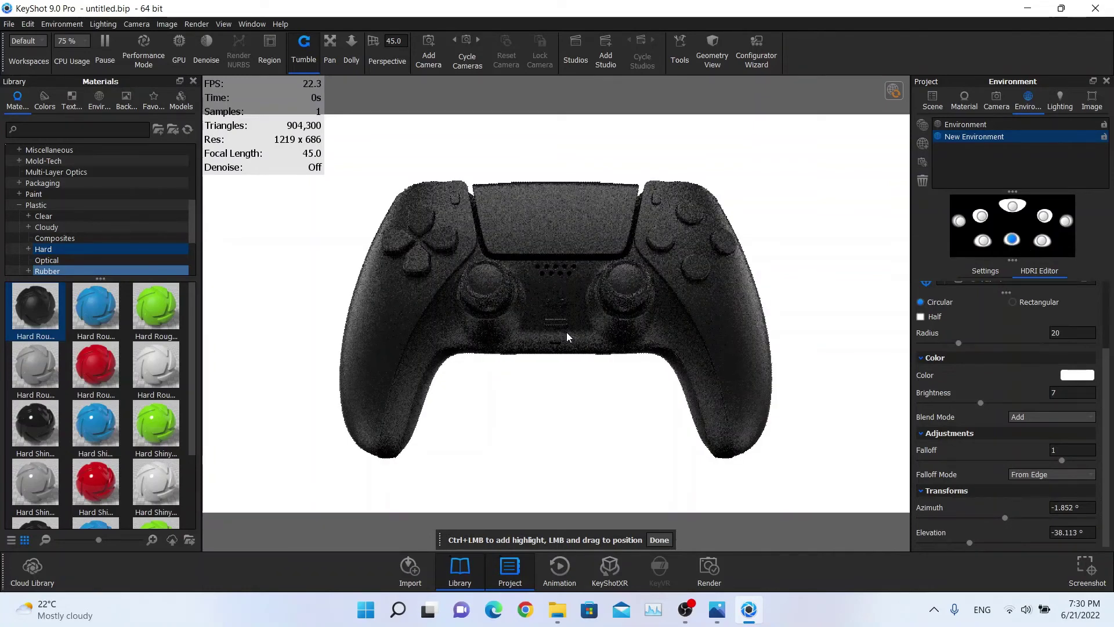
pyautogui.click(567, 332)
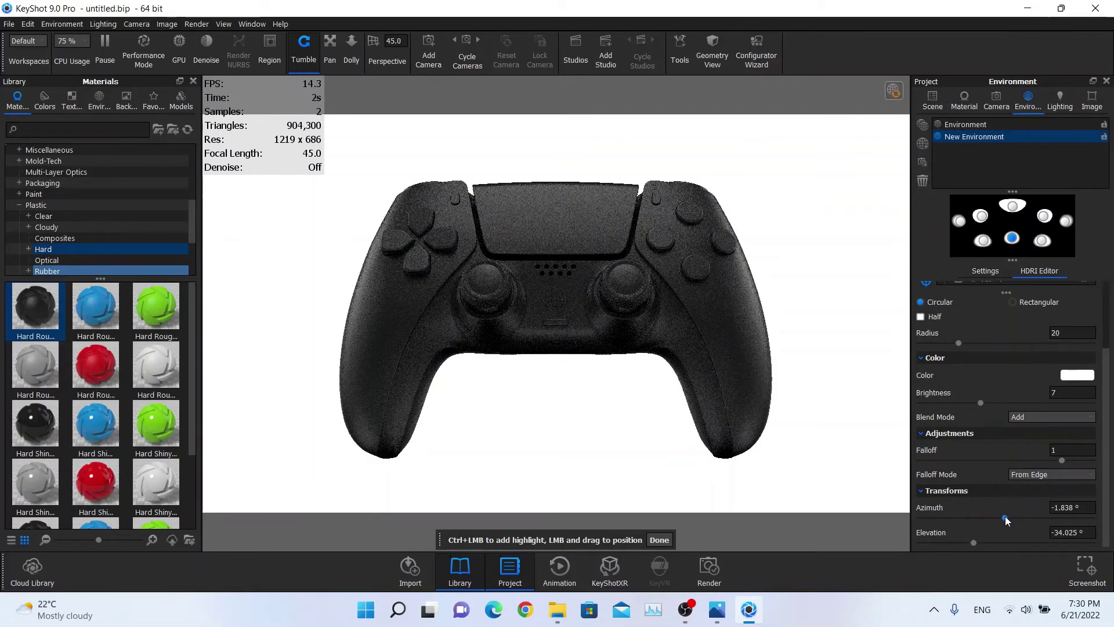
pyautogui.moveTo(1005, 517); pyautogui.dragTo(1007, 515)
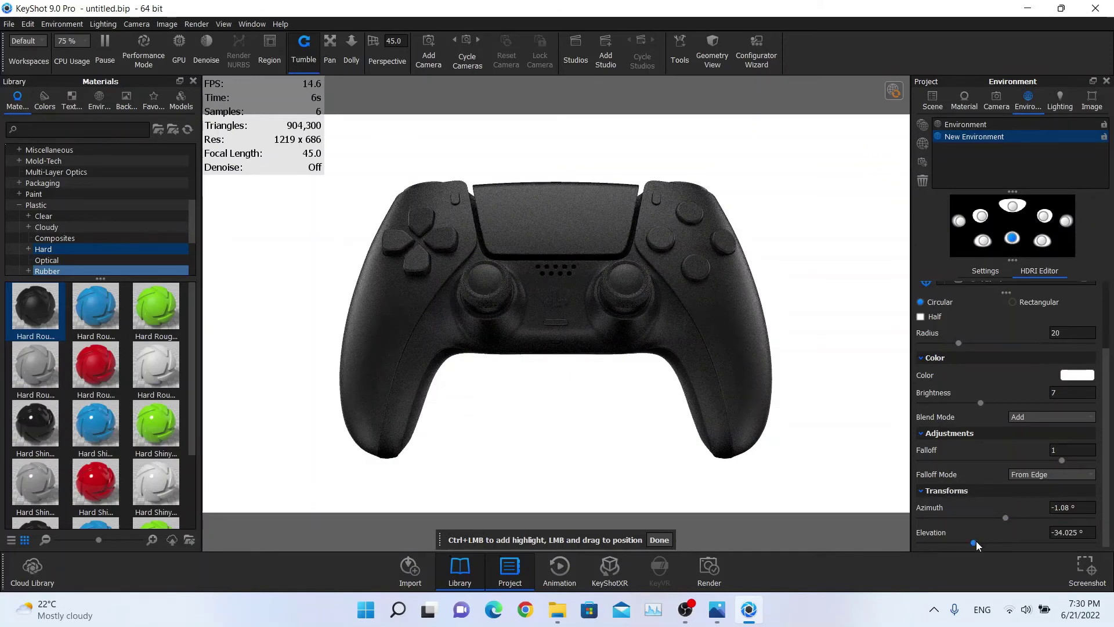
pyautogui.moveTo(975, 543); pyautogui.dragTo(971, 543)
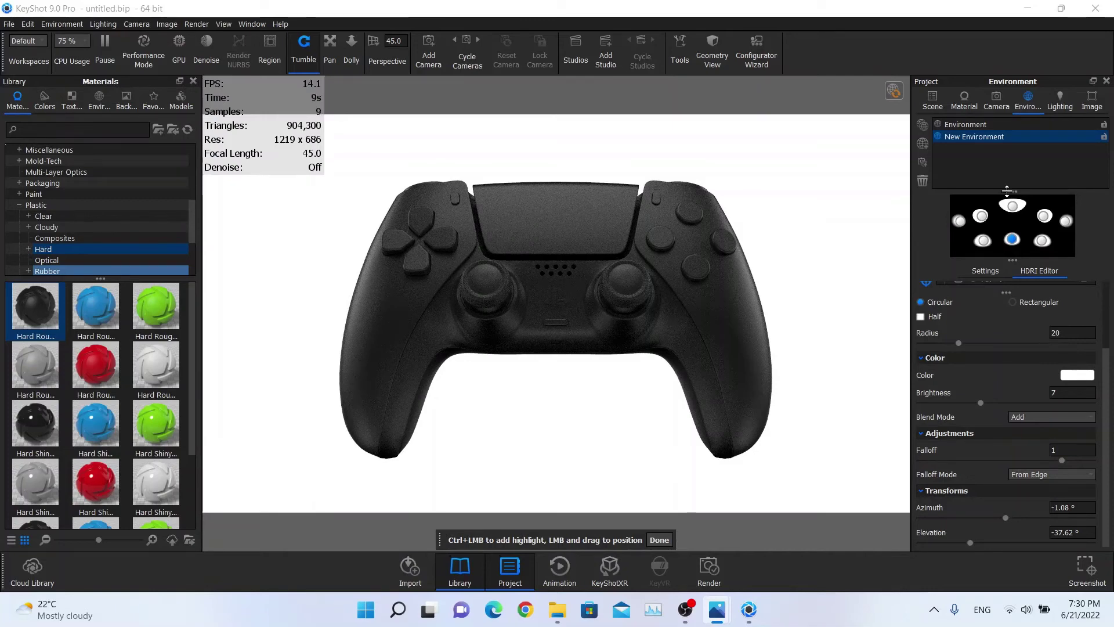
# Duplicate the selected highlight and drag the copy to the HDRI's top-right edge
pyautogui.rightClick(1013, 239)
pyautogui.click(1039, 261)
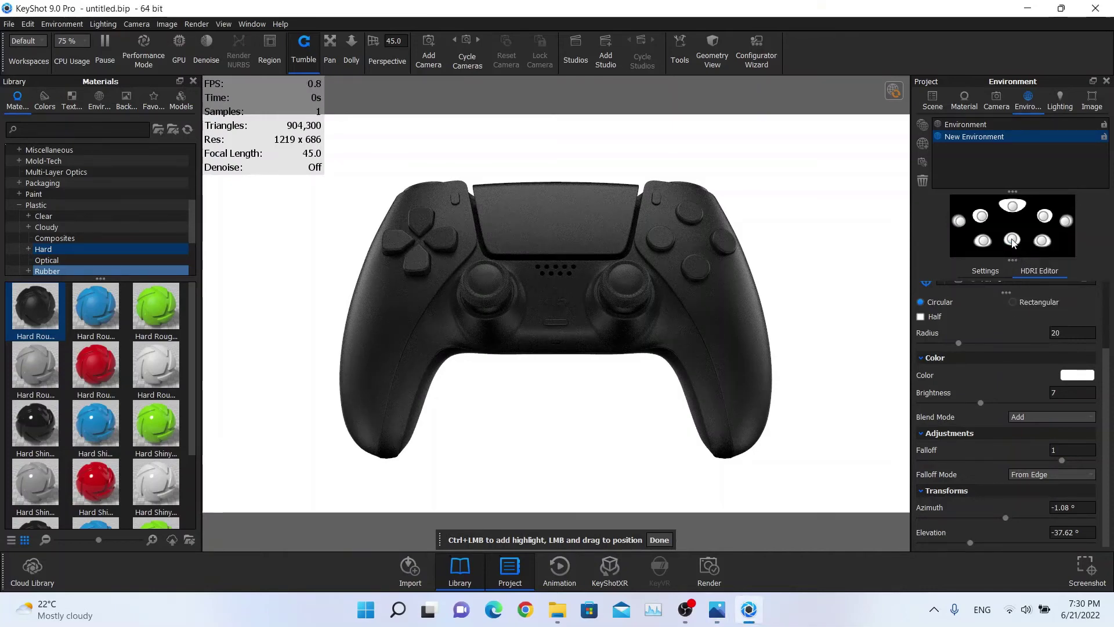
pyautogui.moveTo(1013, 240); pyautogui.dragTo(992, 203)
pyautogui.moveTo(1085, 199); pyautogui.dragTo(1080, 202)
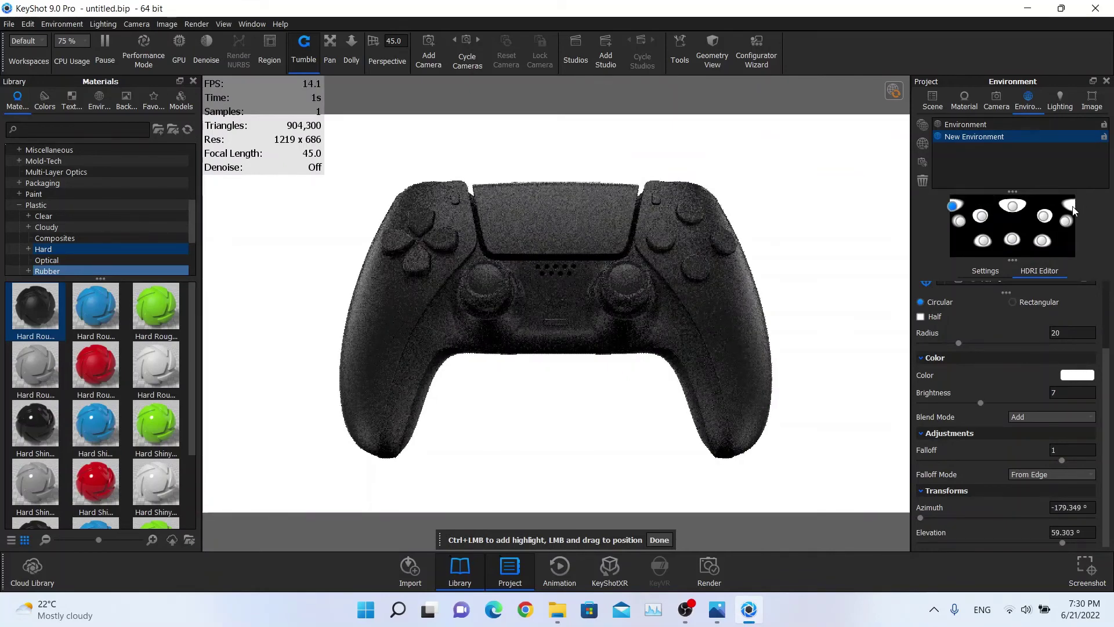
pyautogui.moveTo(1074, 211); pyautogui.dragTo(1074, 210)
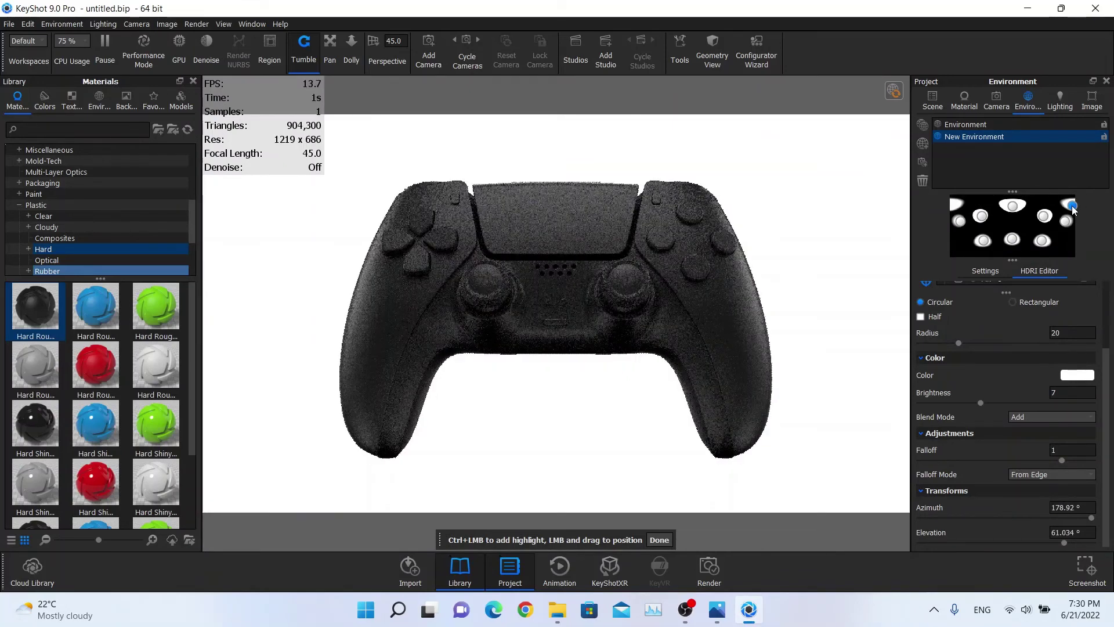
# Settle the new highlight's brightness at 4 and place it near the HDRI centre
pyautogui.click(1086, 397)
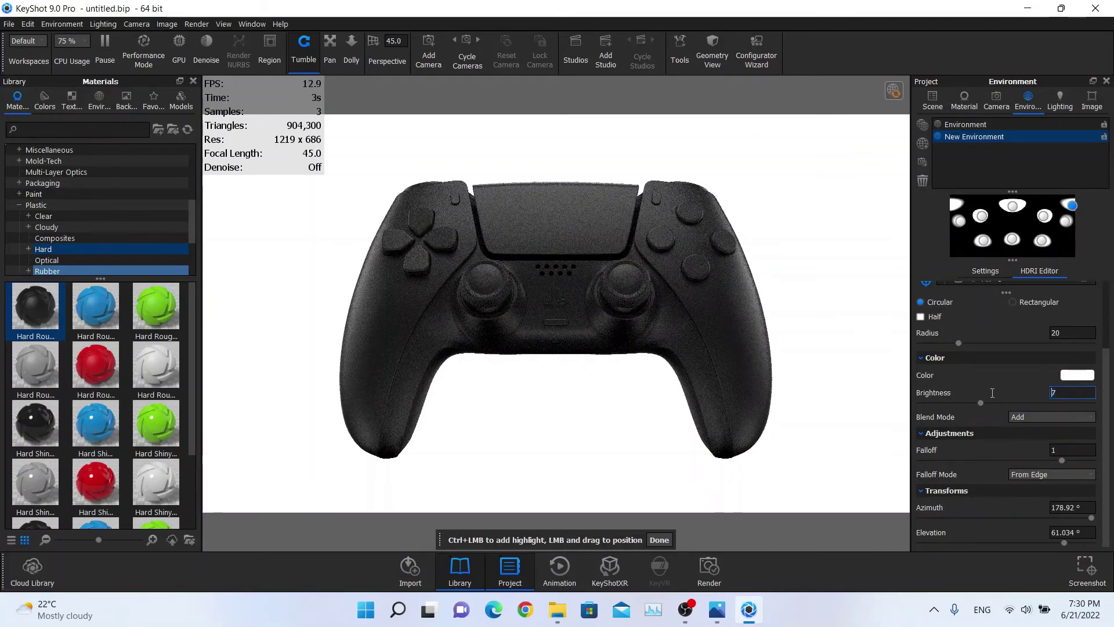
pyautogui.write('0')
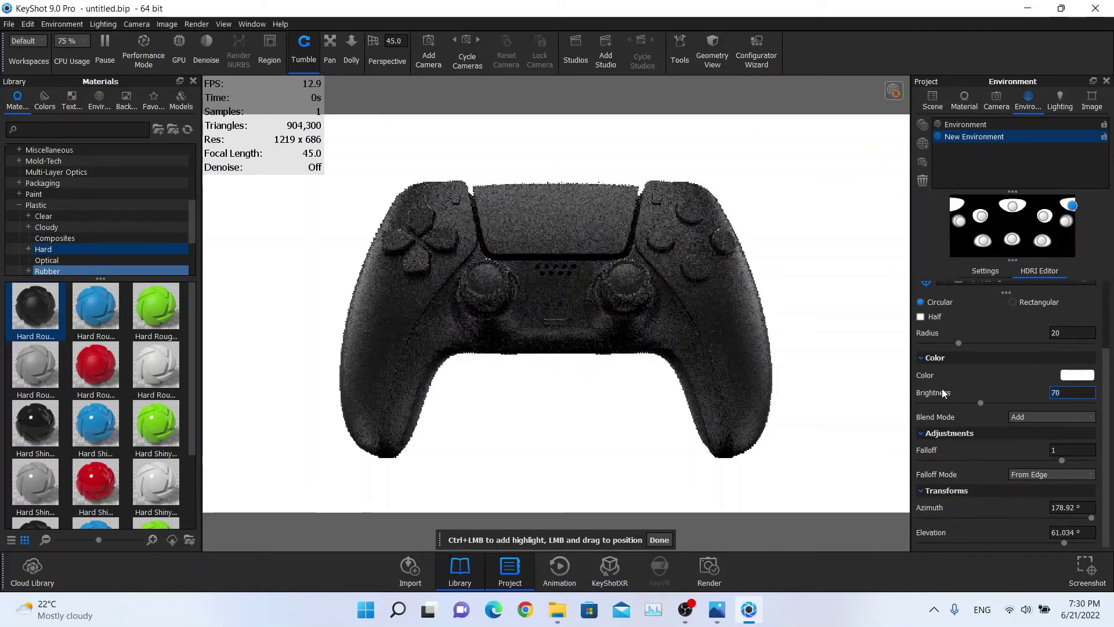
pyautogui.write('0')
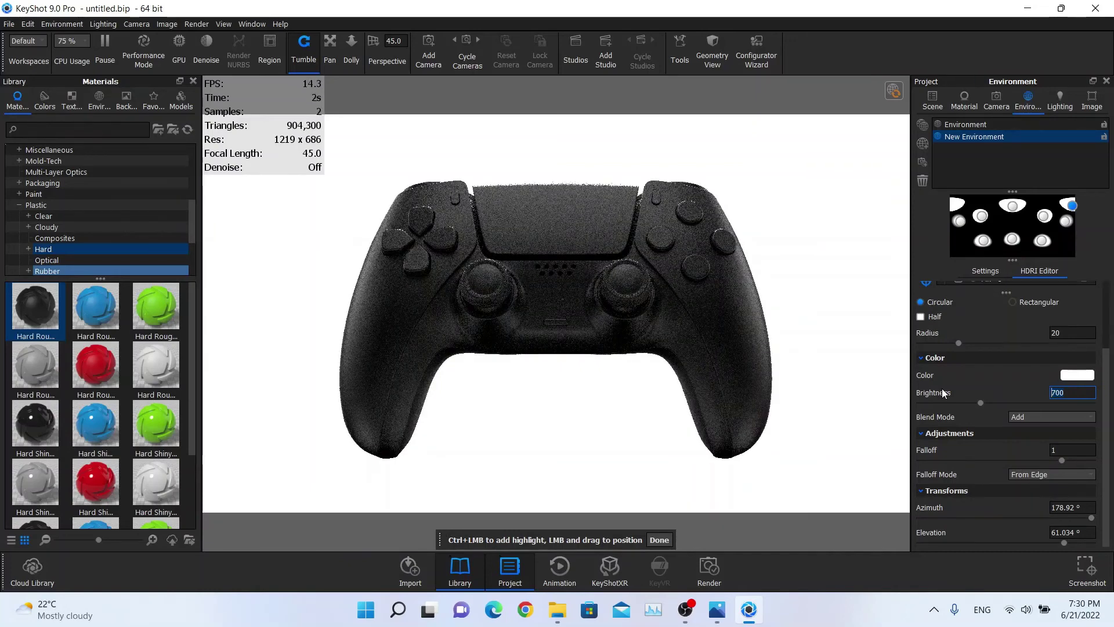
pyautogui.press('BackSpace')
pyautogui.press('BackSpace')
pyautogui.press('BackSpace')
pyautogui.write('10')
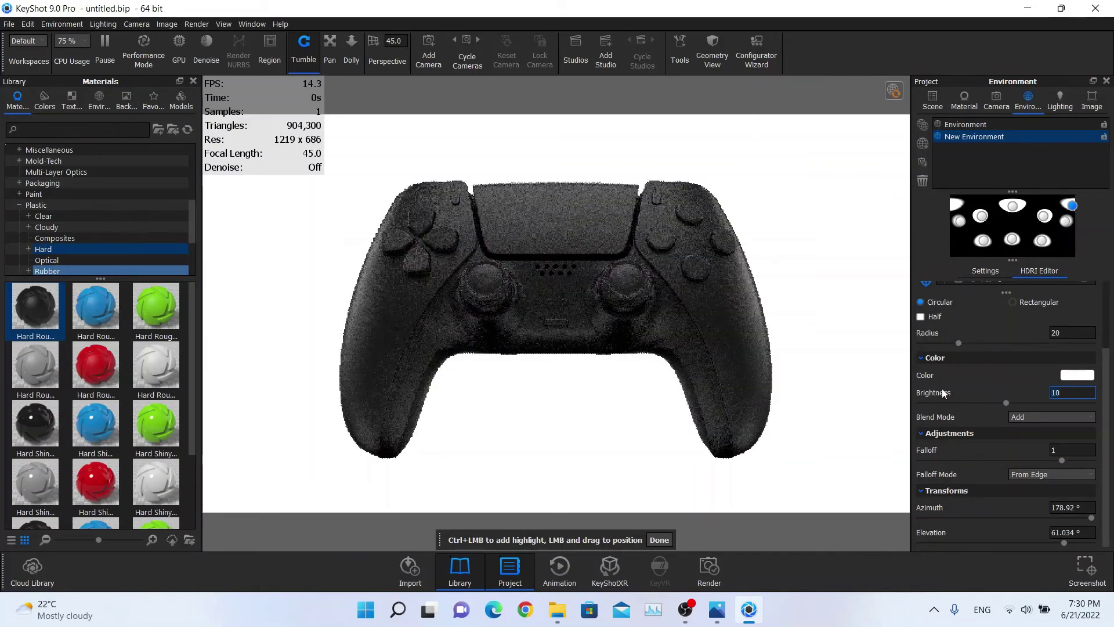
pyautogui.press('BackSpace')
pyautogui.press('BackSpace')
pyautogui.write('20')
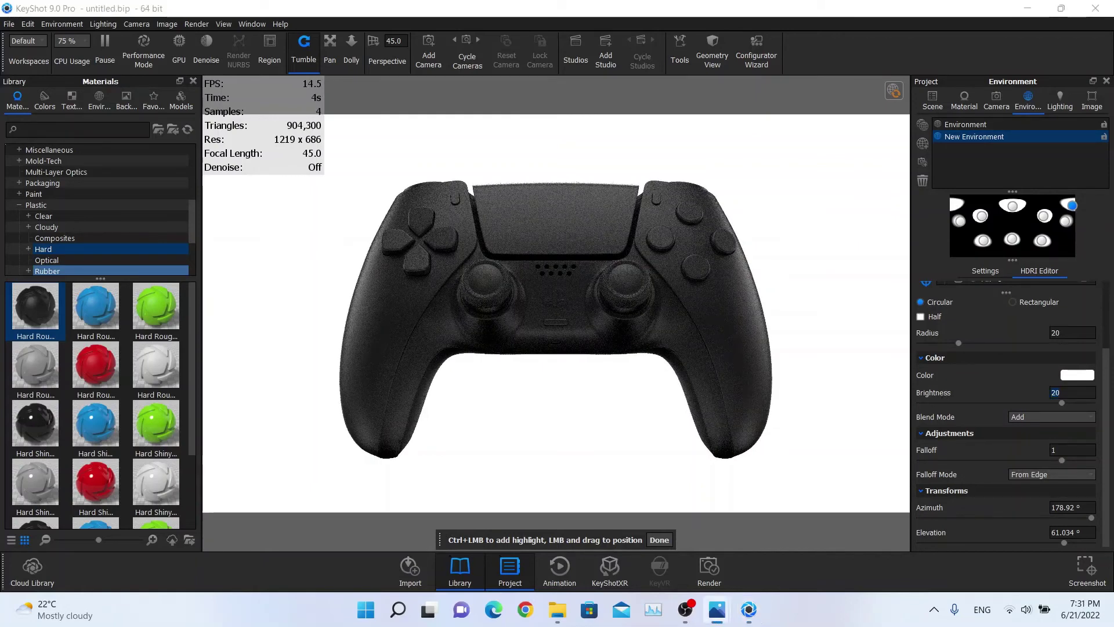
pyautogui.click(717, 610)
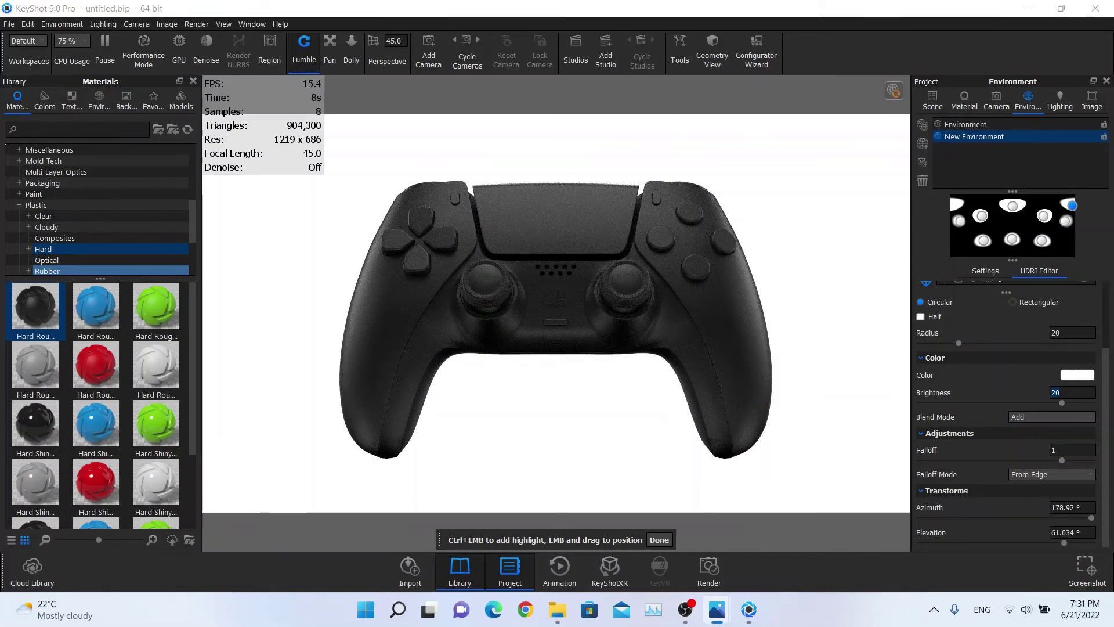
pyautogui.click(1073, 393)
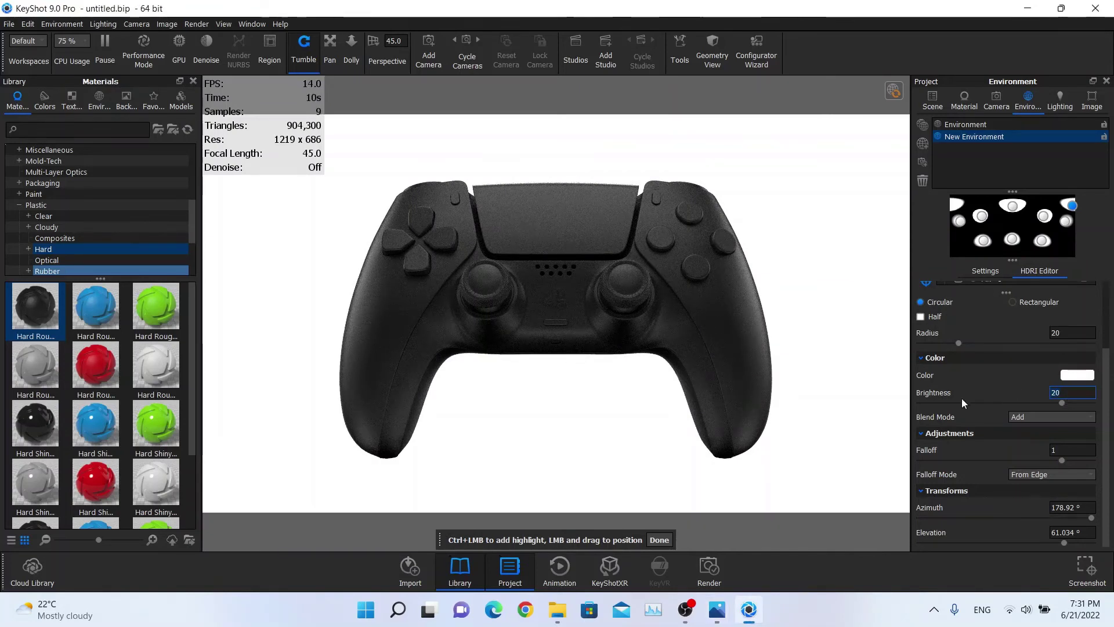
pyautogui.press('BackSpace')
pyautogui.press('BackSpace')
pyautogui.write('4')
pyautogui.press('Return')
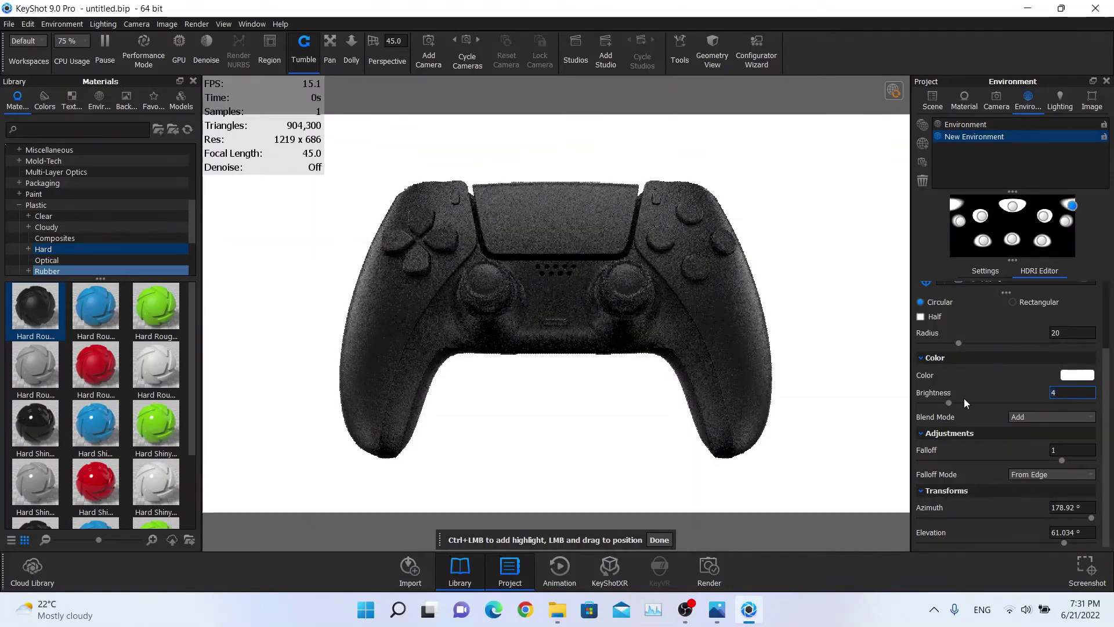
pyautogui.moveTo(580, 232); pyautogui.dragTo(574, 276)
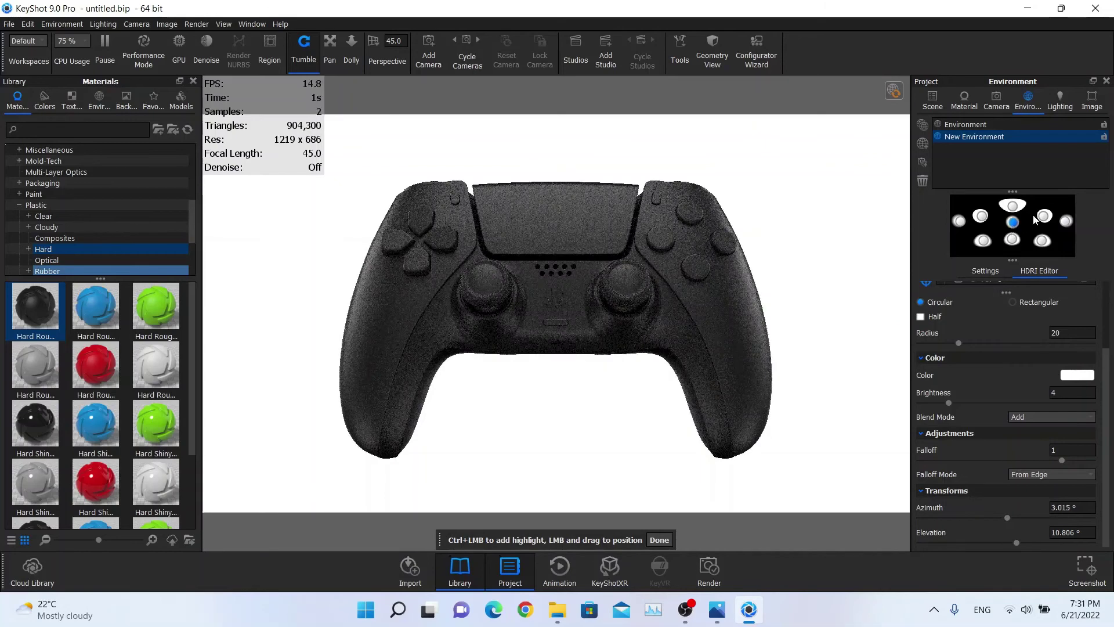
# Move the brightness-4 highlight to 180° azimuth and about 52.92° elevation
pyautogui.moveTo(1013, 224); pyautogui.dragTo(1075, 211)
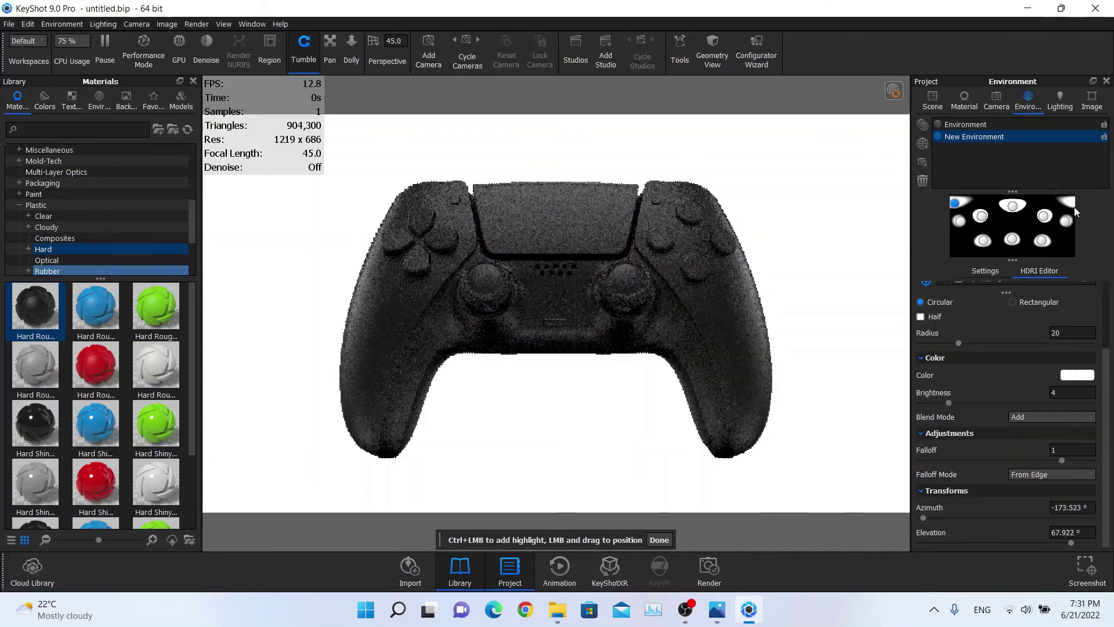
pyautogui.click(1068, 507)
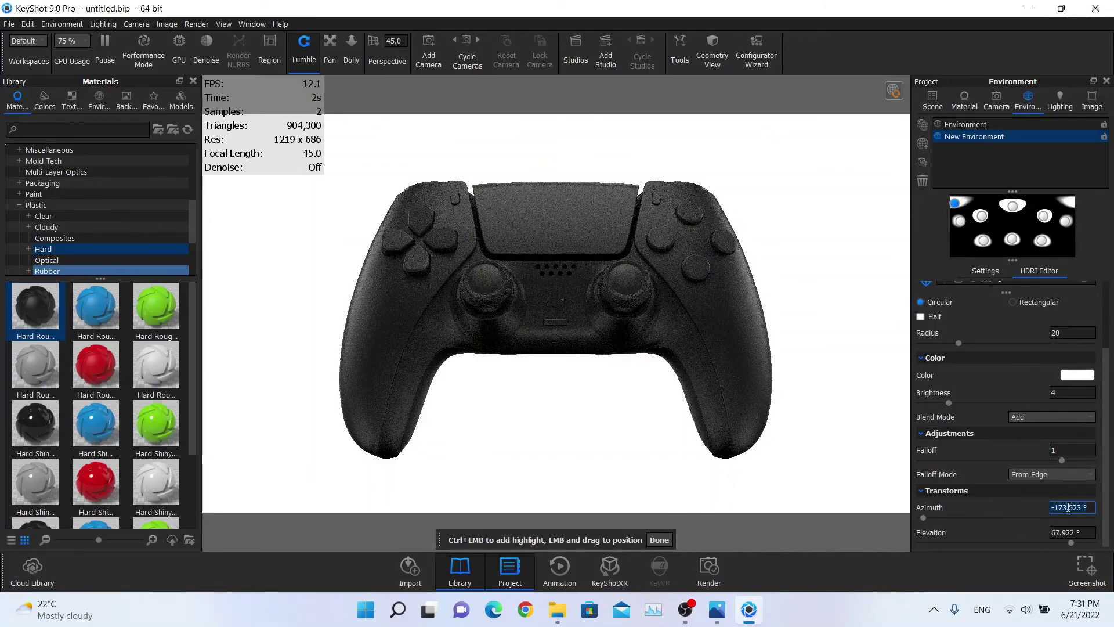
pyautogui.write('180')
pyautogui.press('Return')
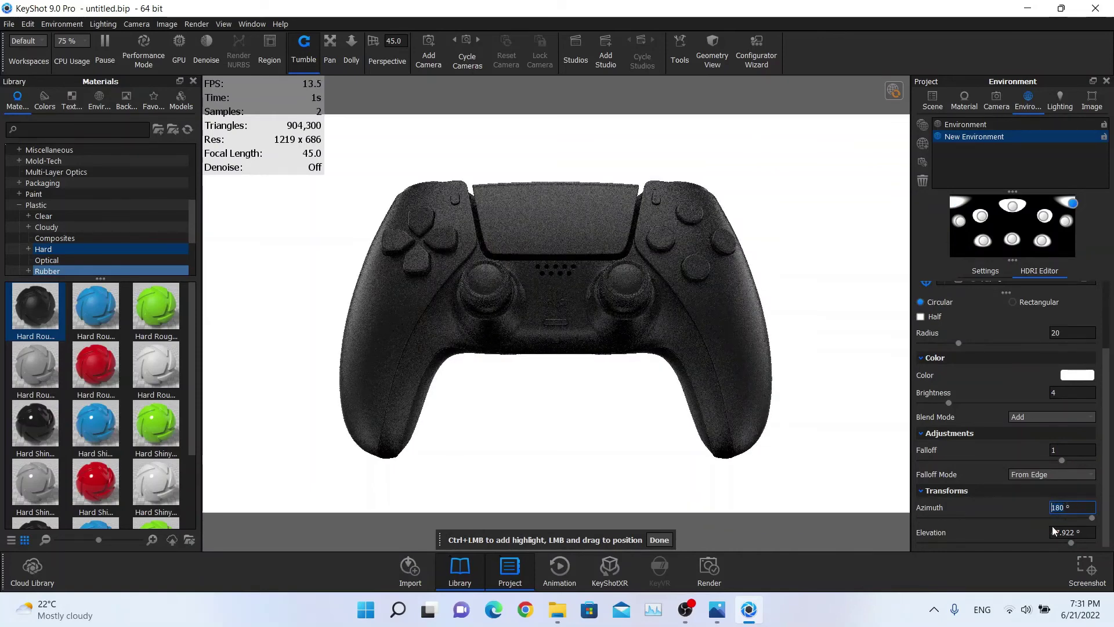
pyautogui.hotkey('alt', 'Tab')
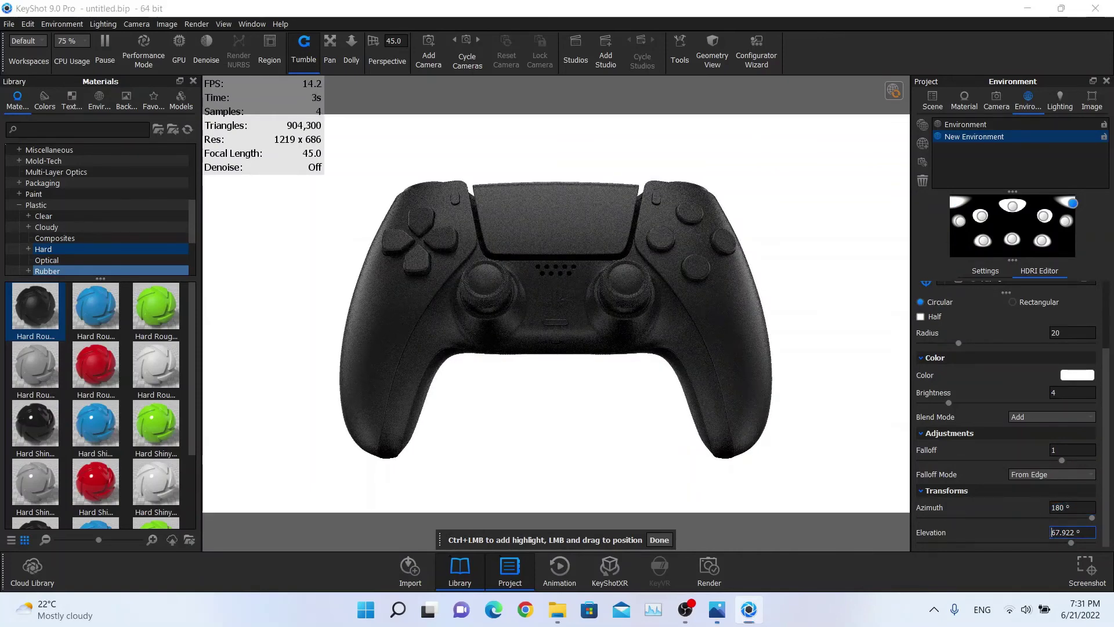
pyautogui.moveTo(1070, 545); pyautogui.dragTo(1056, 545)
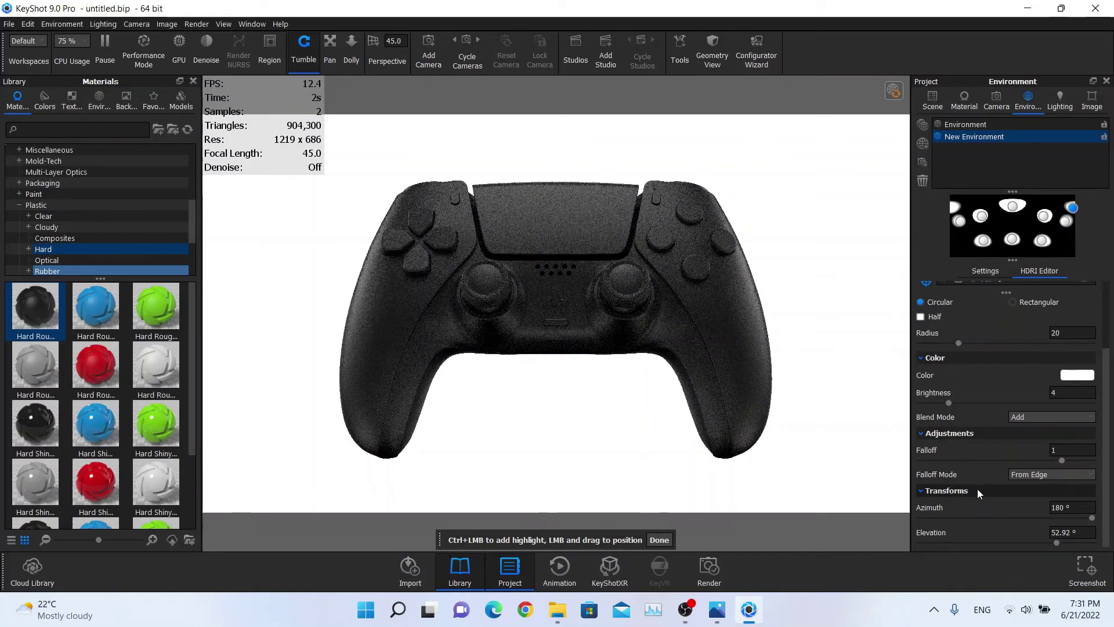
pyautogui.hotkey('alt', 'Tab')
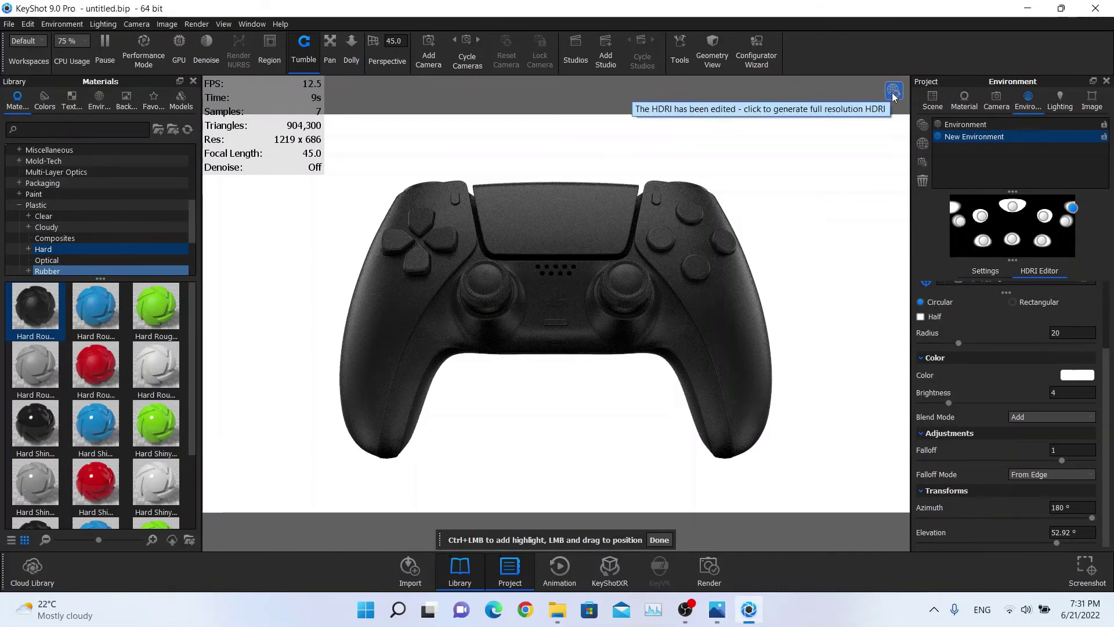
# Generate the full-resolution edited HDRI, then view the red controller photo and minimize it
pyautogui.click(894, 97)
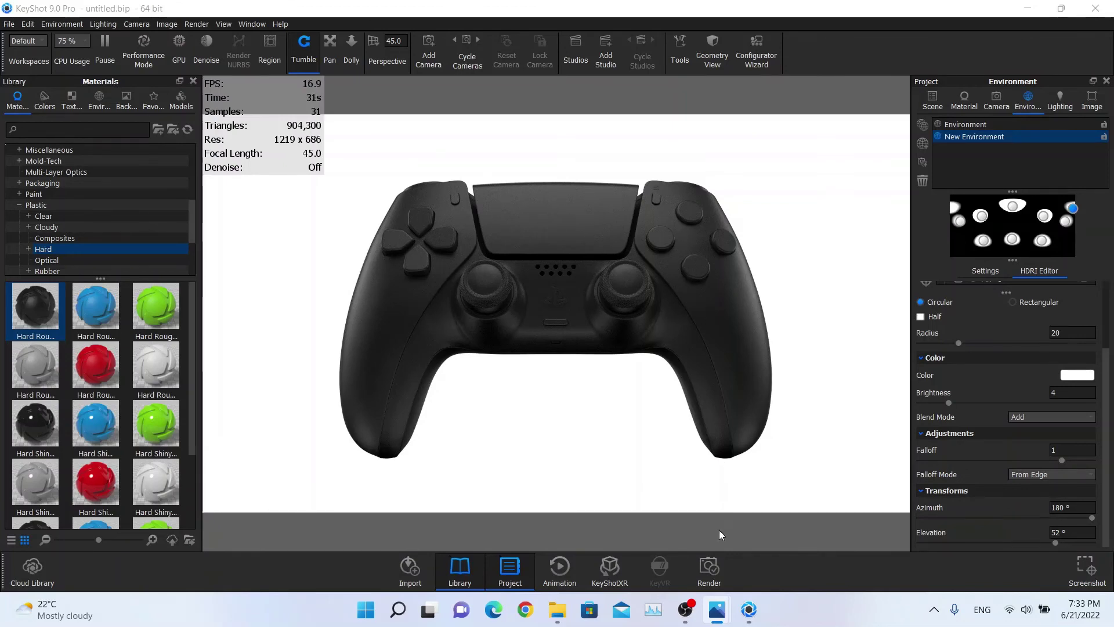
pyautogui.moveTo(718, 609)
pyautogui.click(840, 541)
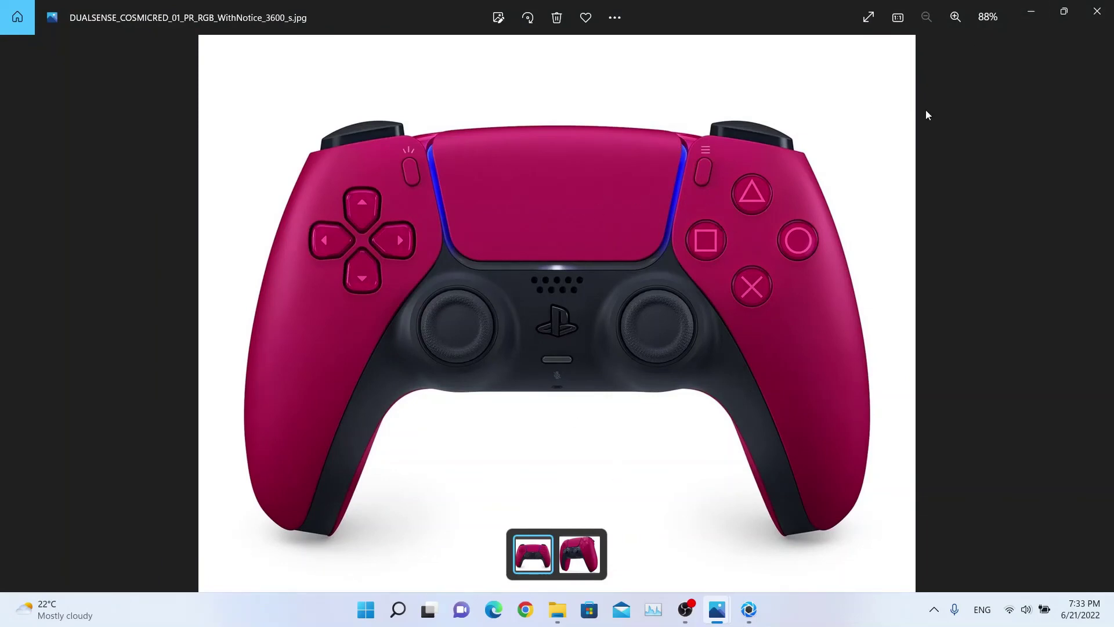
pyautogui.click(1032, 10)
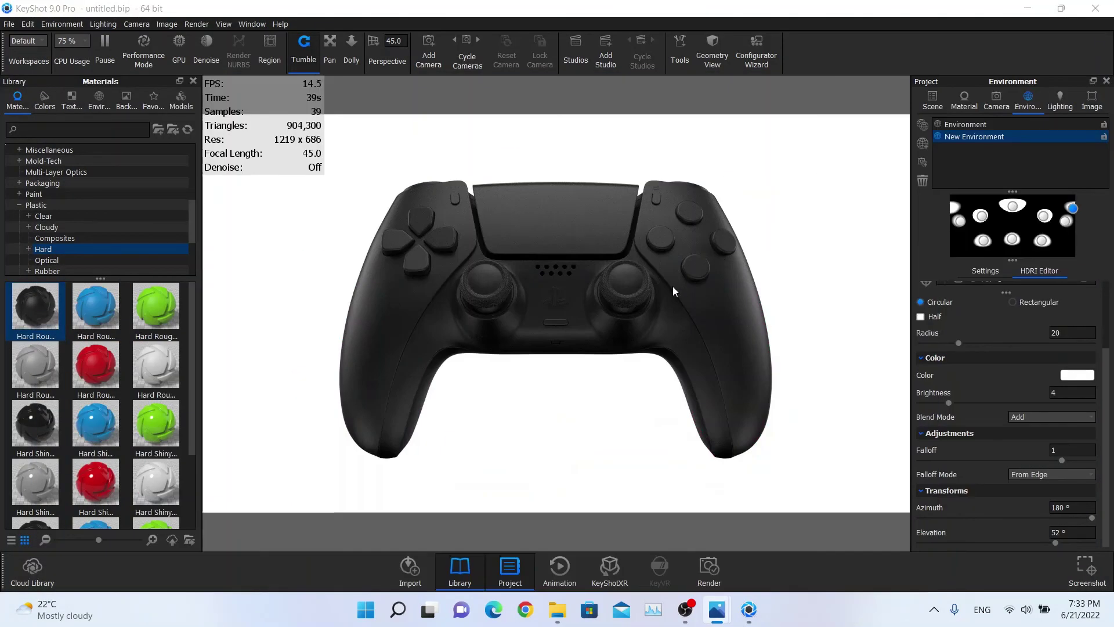